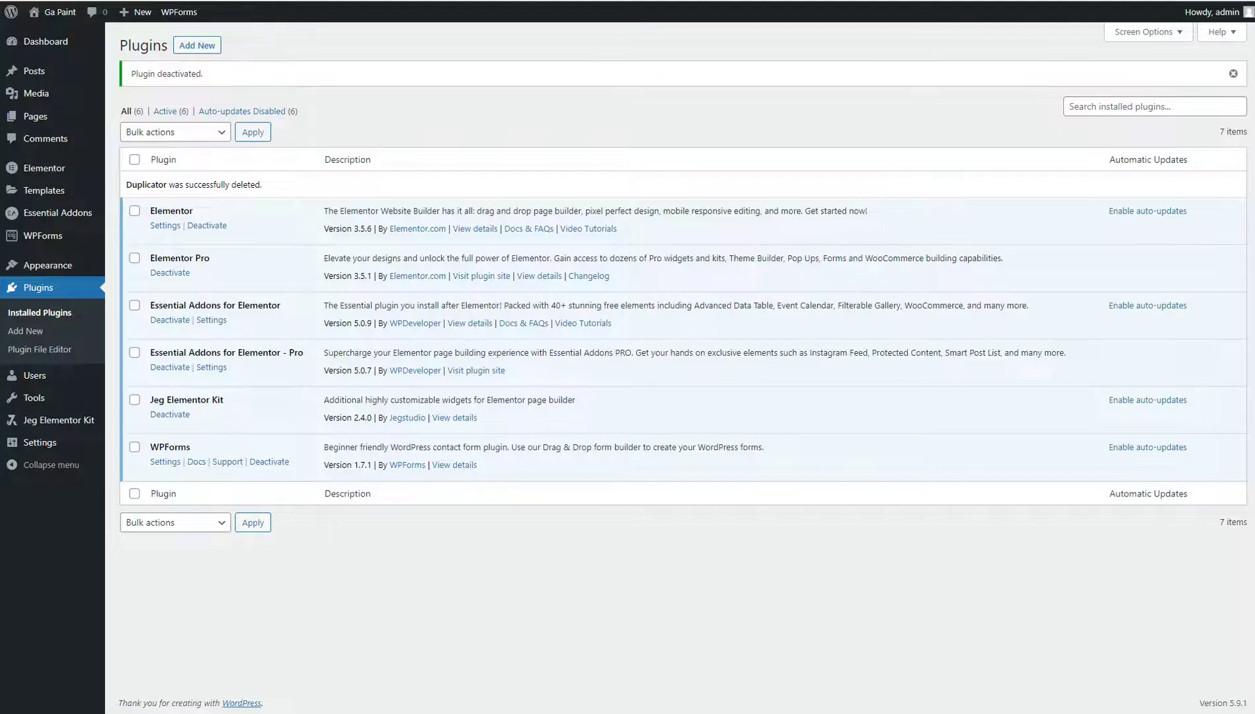
Step: Search for Duplicator among new plugins, then install and activate the Duplicator – WordPress Migration Plugin
left_click(201, 45)
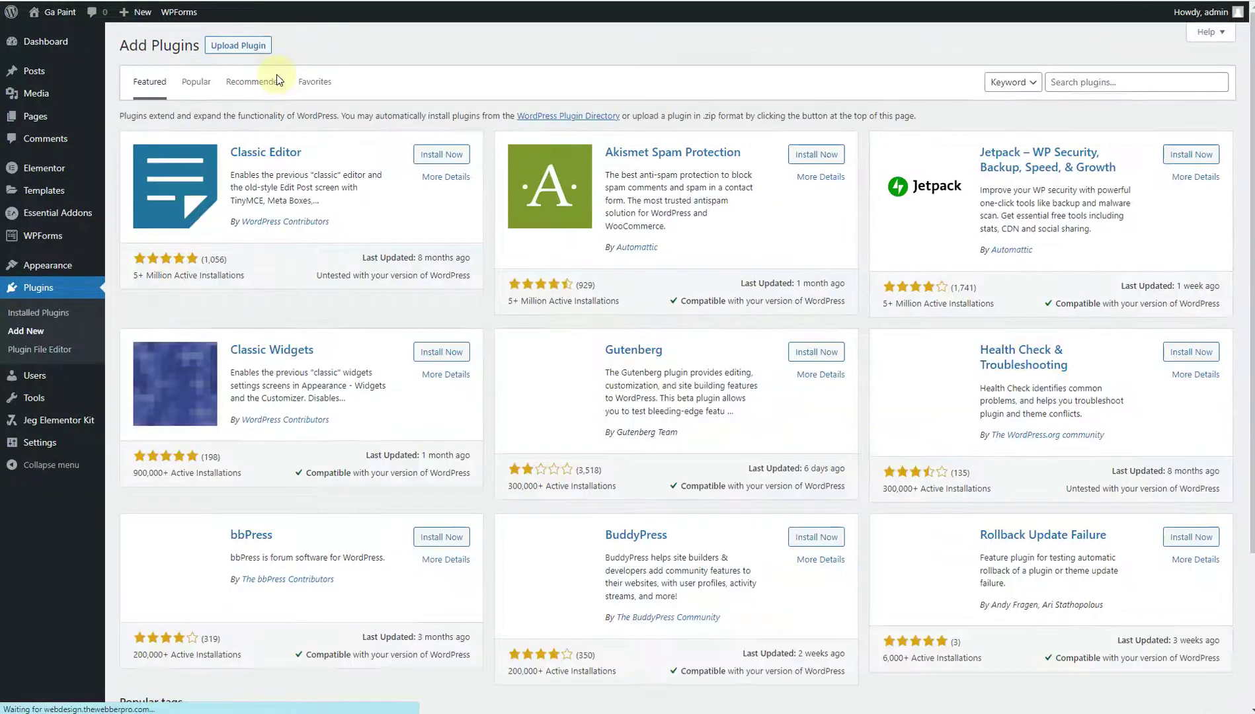
left_click(1091, 85)
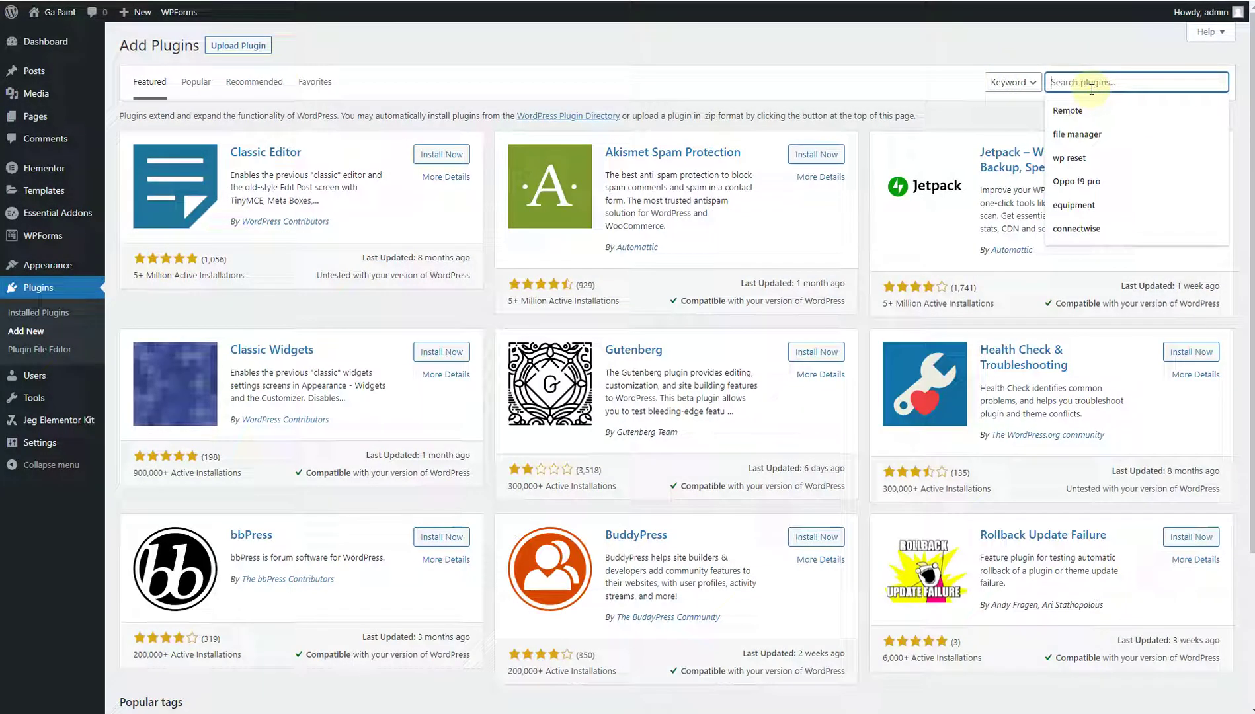
type("Dupl")
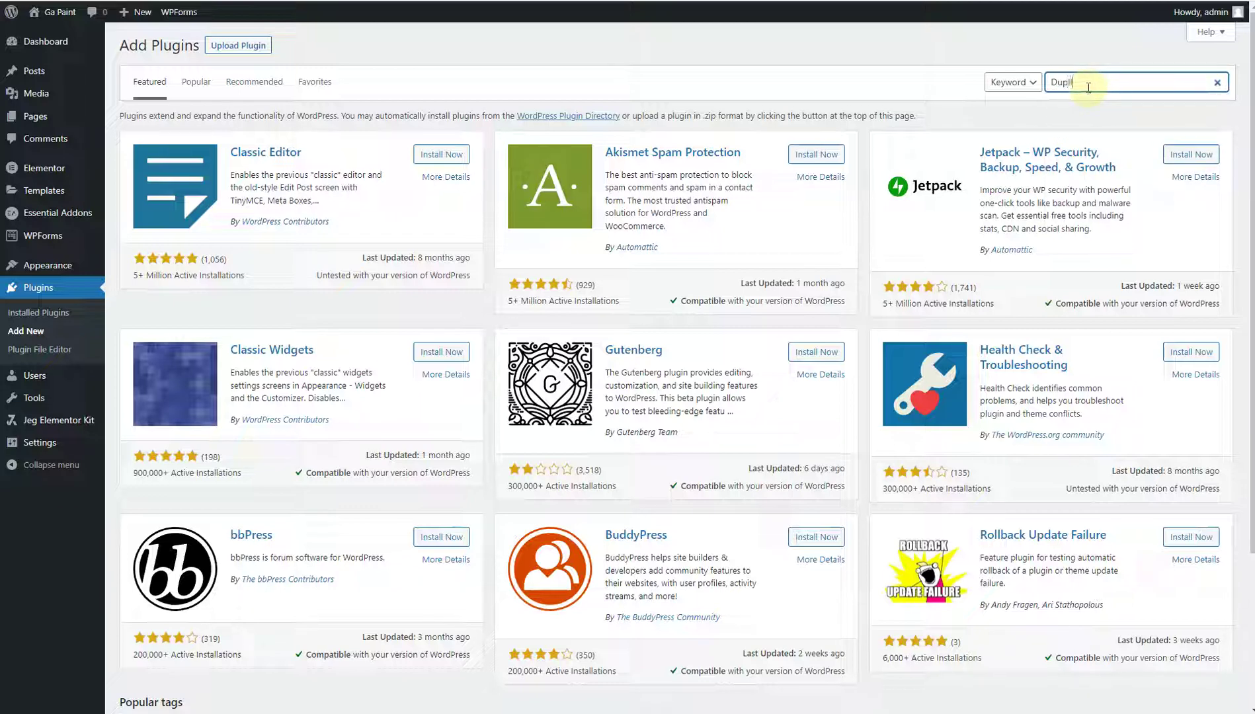
type("icator")
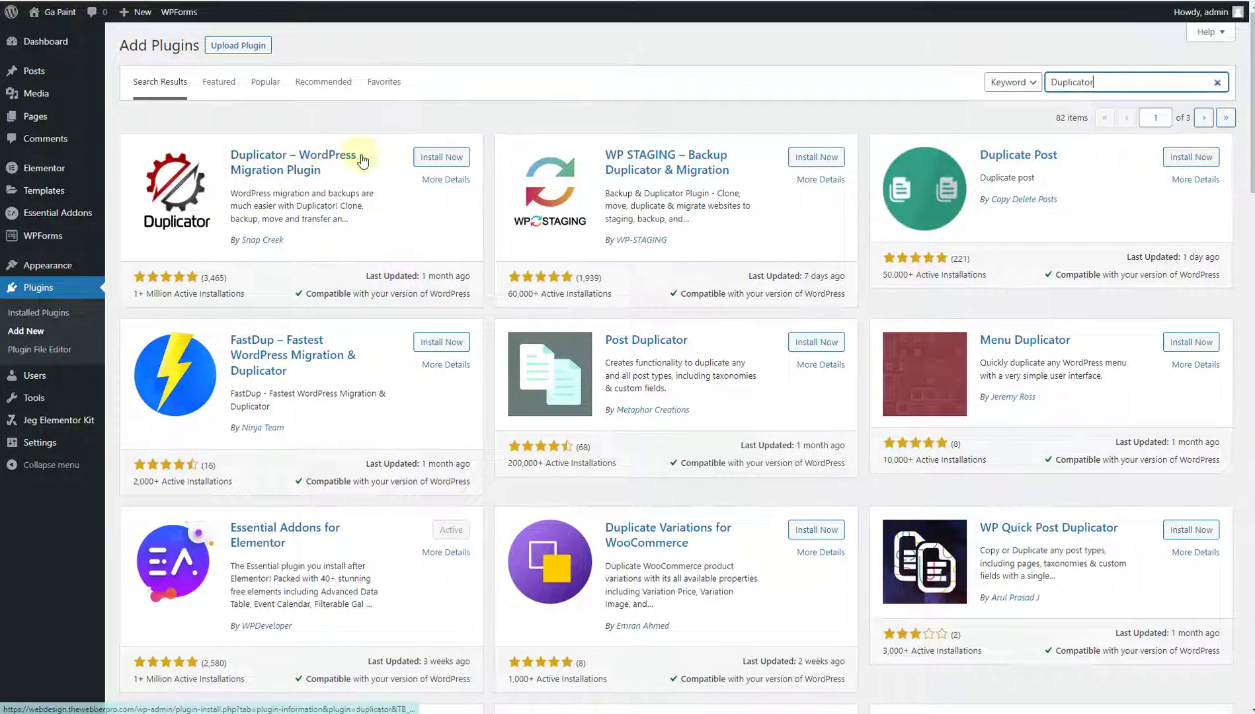
left_click(441, 158)
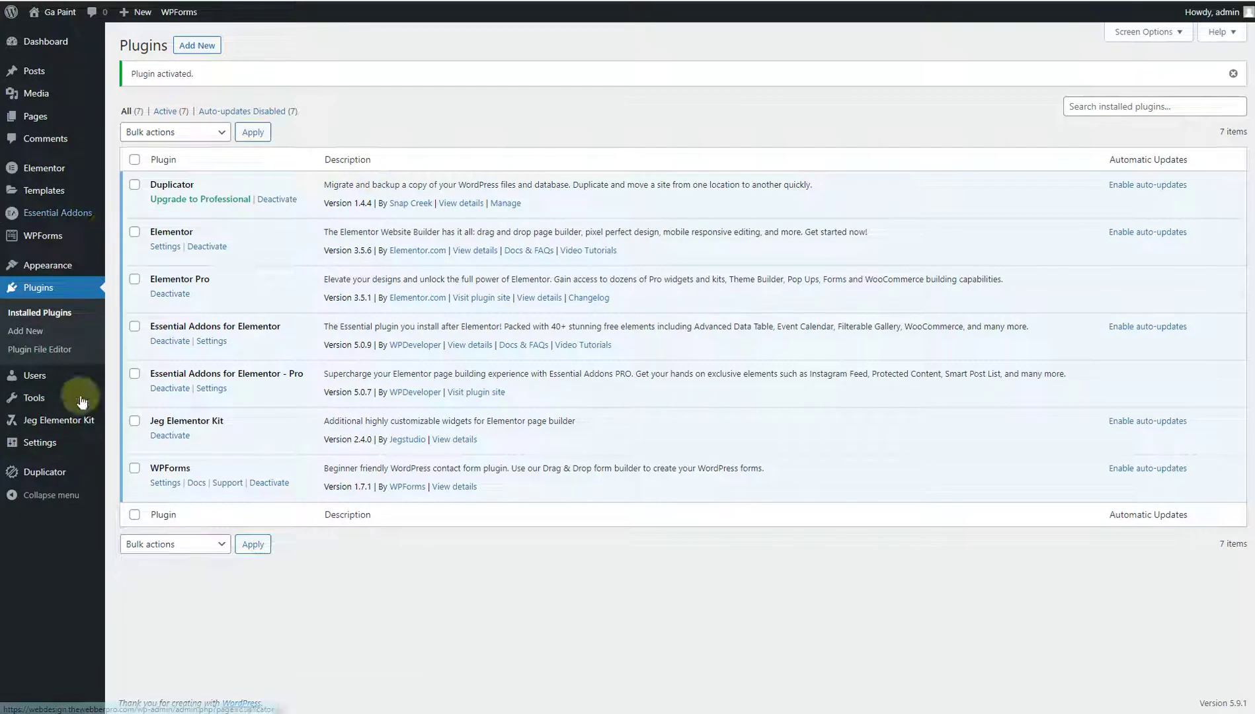
Step: Open the Duplicator packages page and start creating a new package
mouse_move(43, 478)
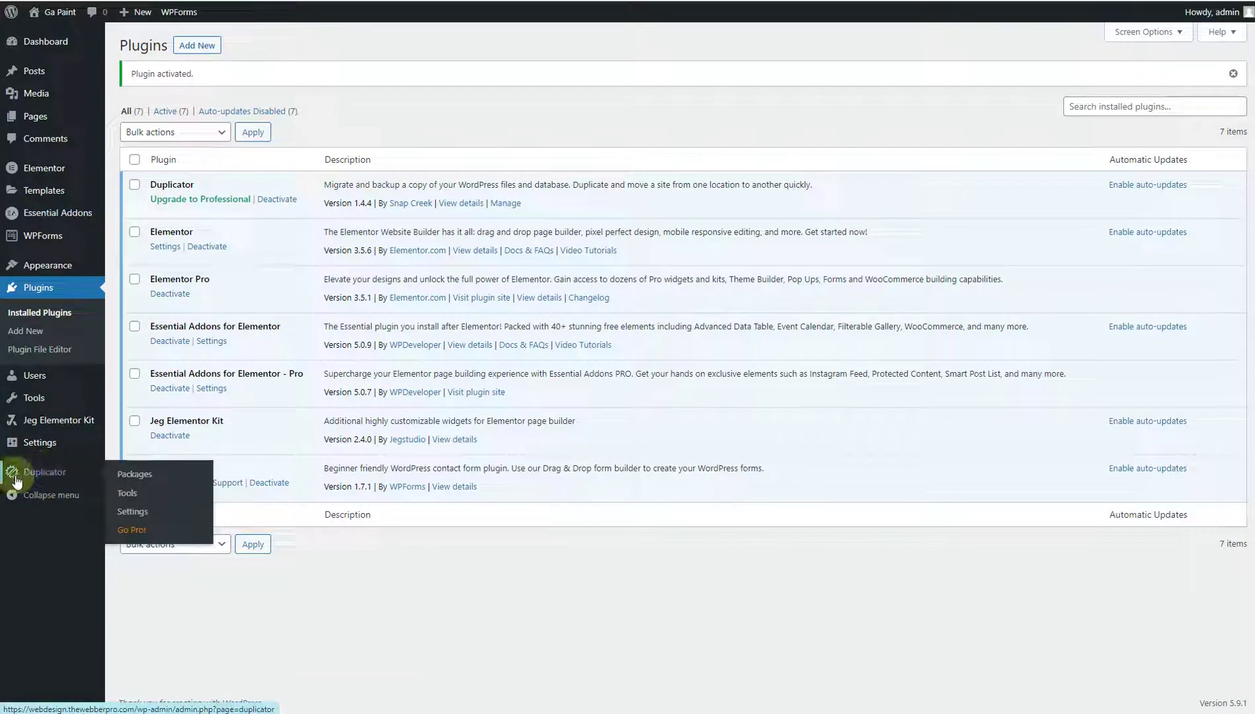
left_click(141, 474)
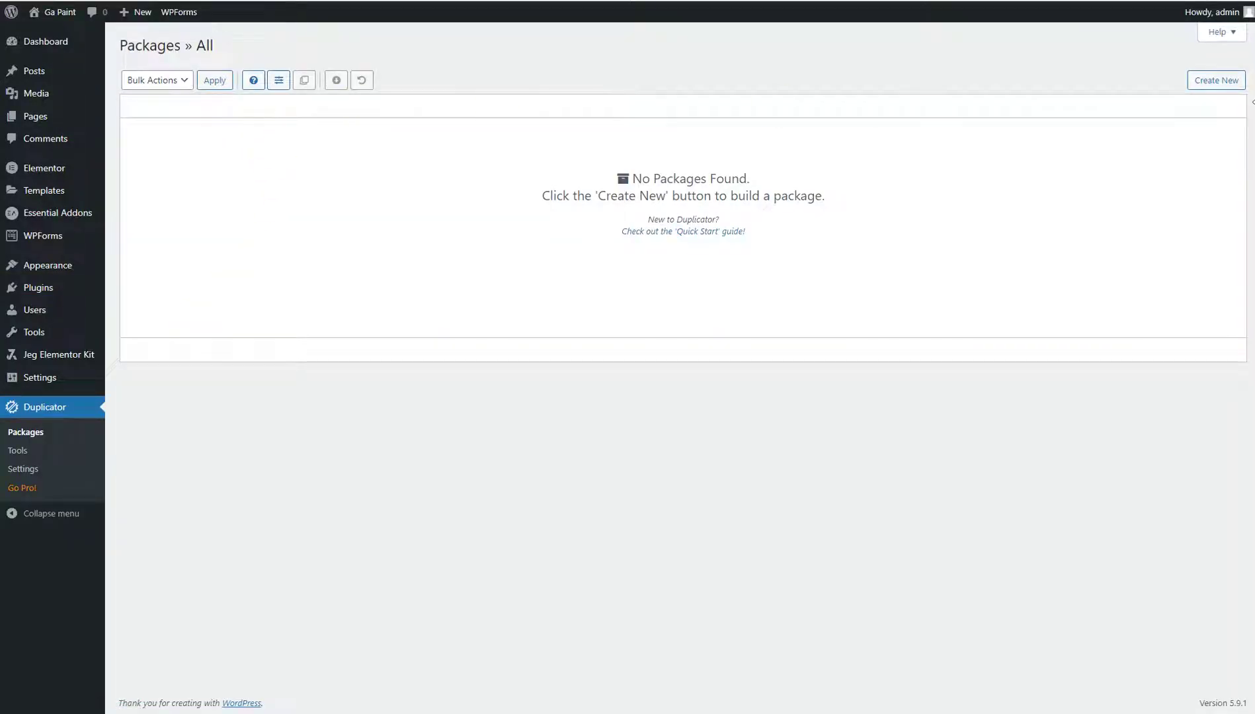
left_click(1209, 91)
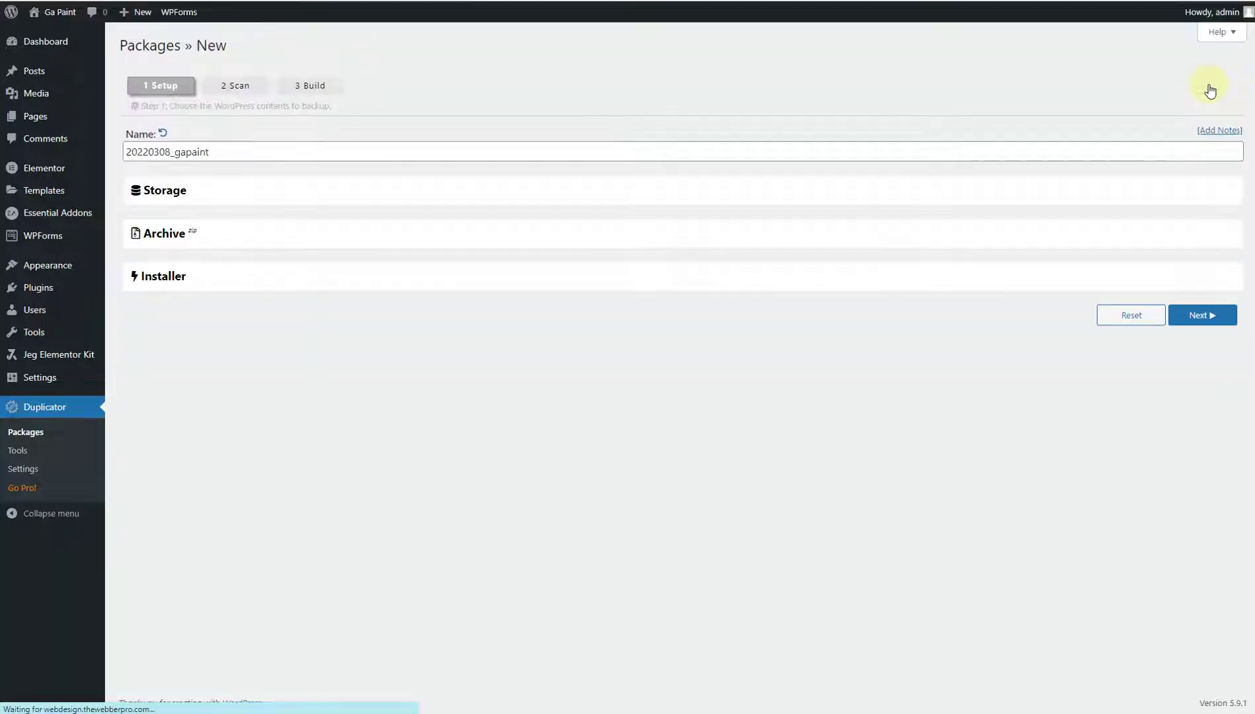
Step: Copy the package name 20220308_gapaint into the Notepad document in place of its existing text, and return to the package setup
left_click(211, 157)
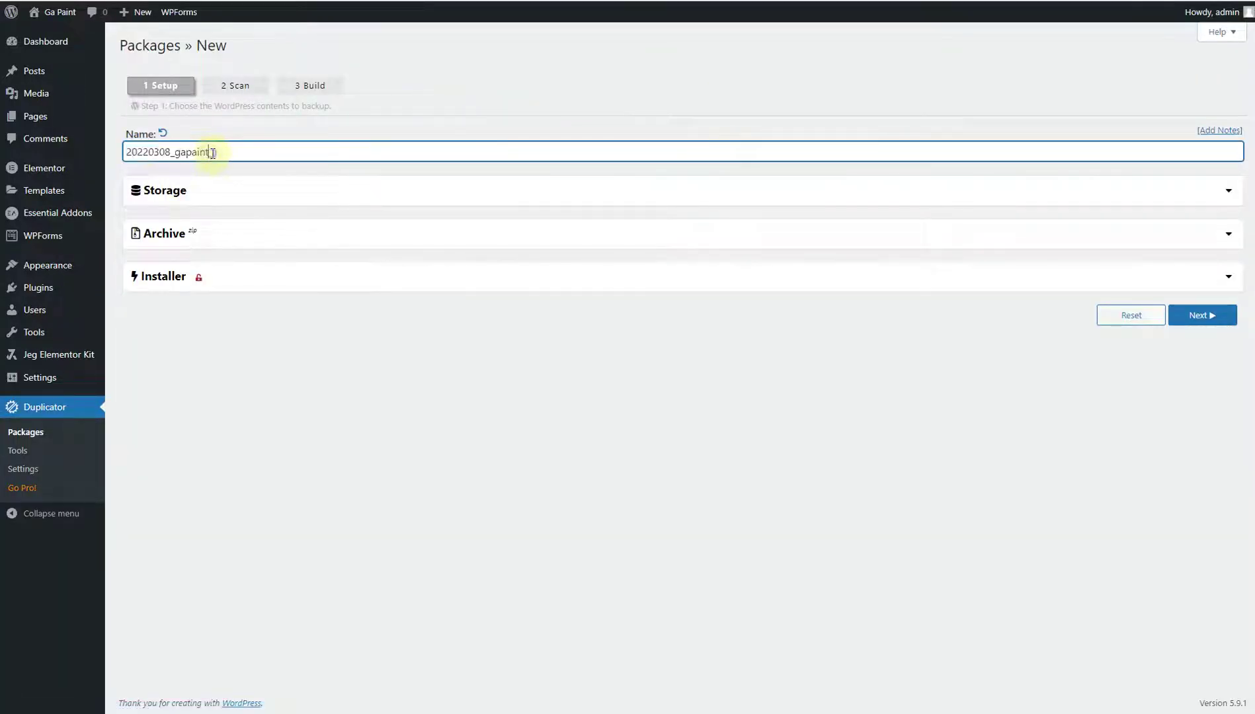
left_click_drag(219, 152, 133, 154)
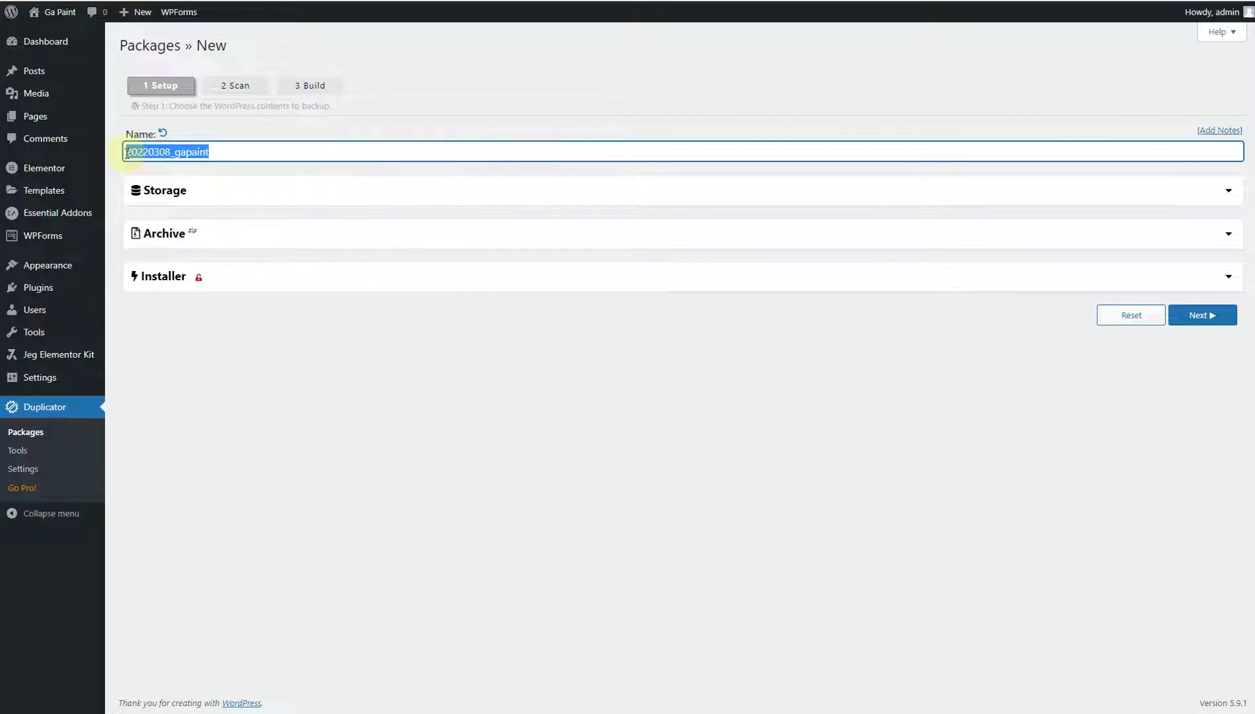
left_click(153, 152)
left_click_drag(225, 152, 133, 153)
right_click(163, 152)
left_click(197, 200)
left_click(562, 701)
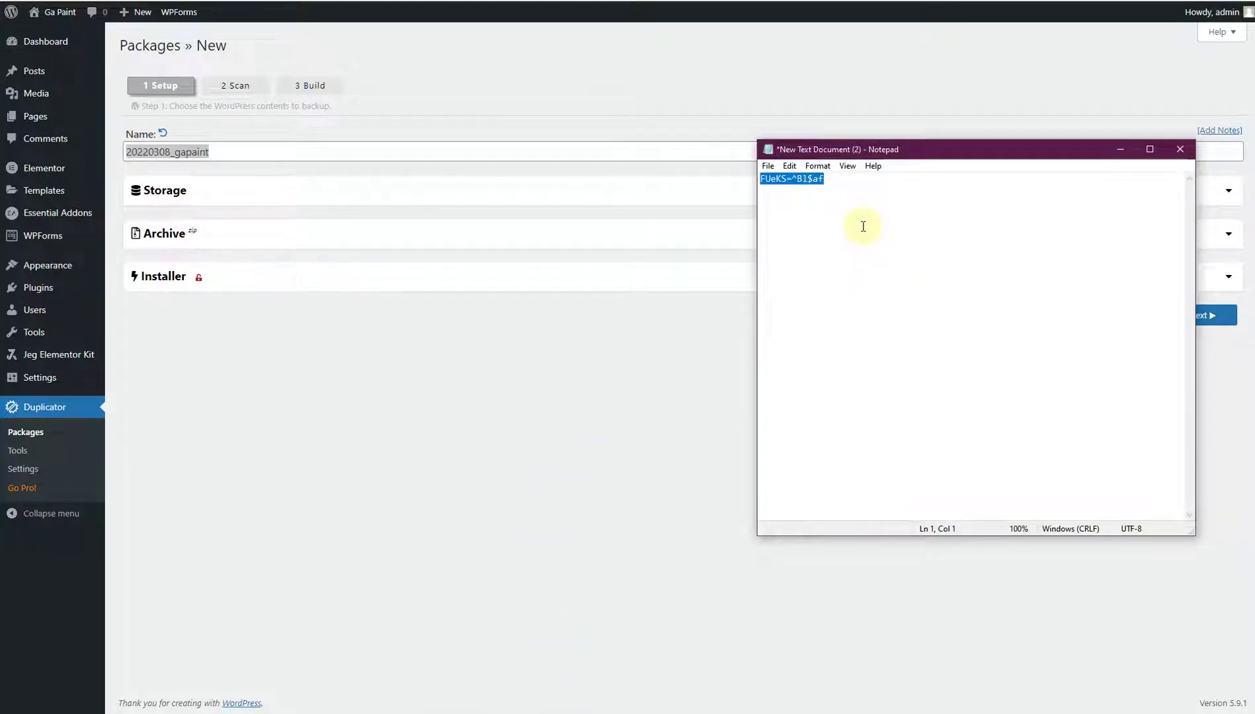
key("ctrl+v")
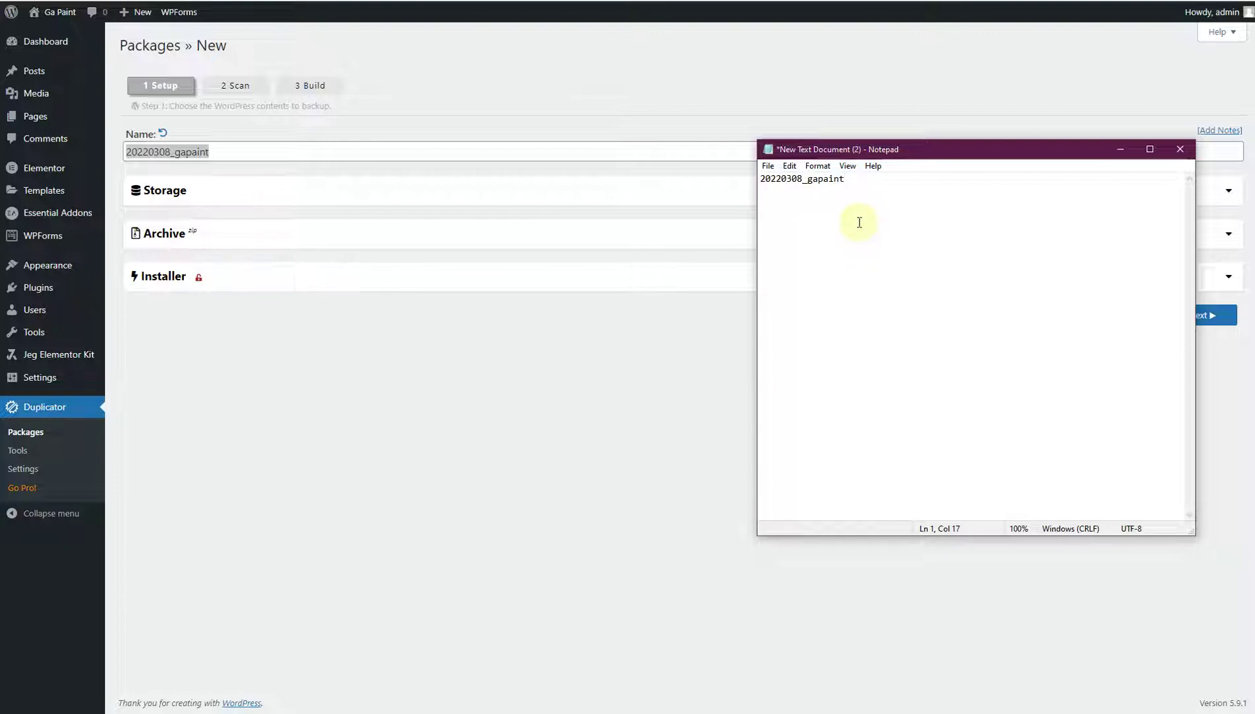
left_click(618, 416)
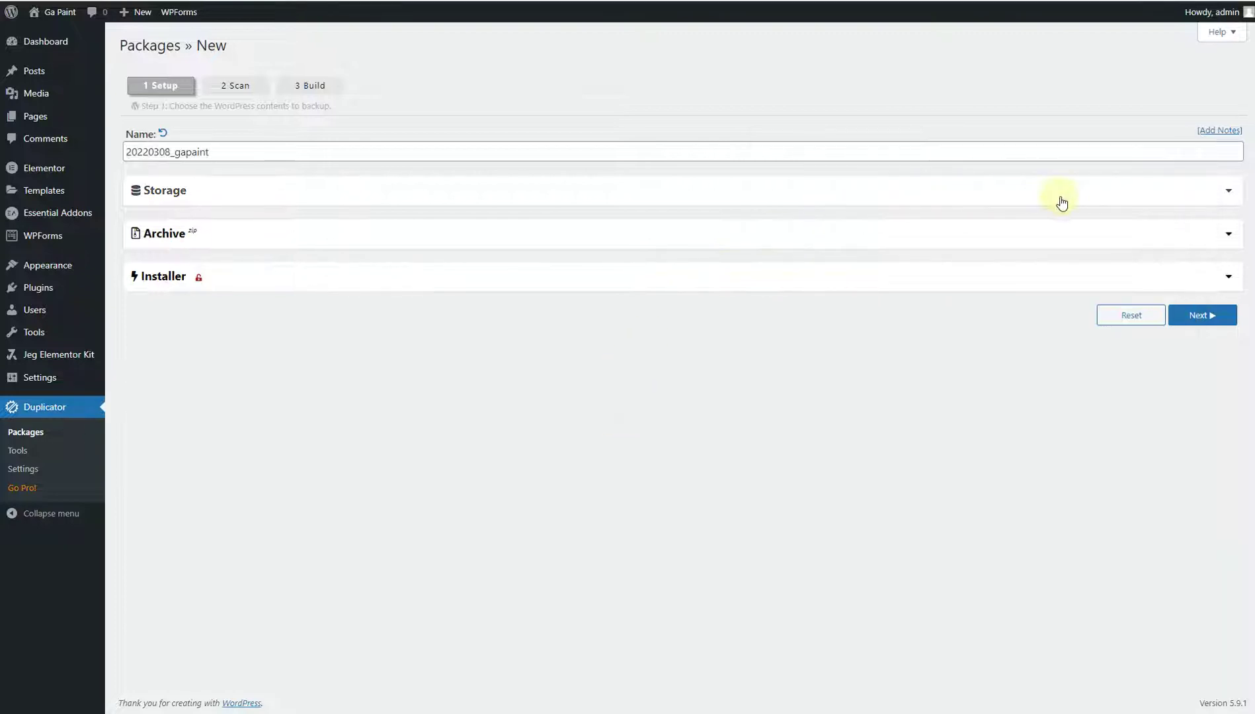
Step: Expand the package's storage and archive settings and try the database-only archive option, leaving it turned off
left_click(1063, 200)
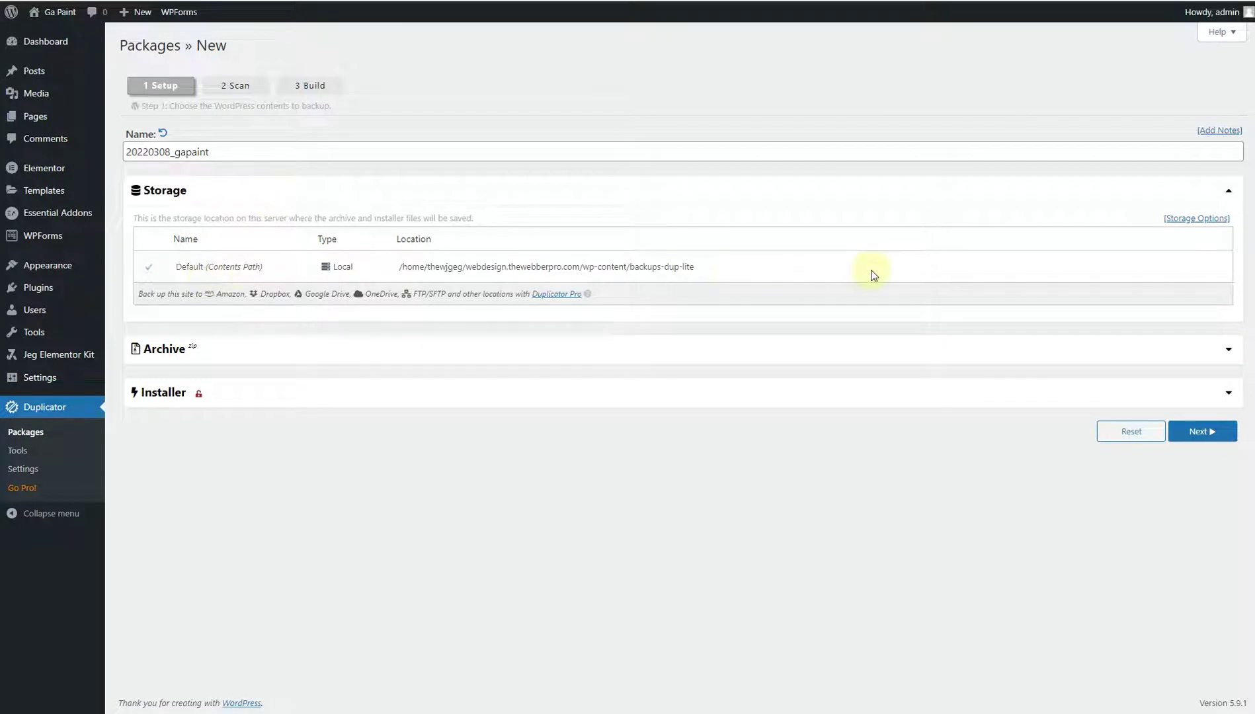
left_click(334, 363)
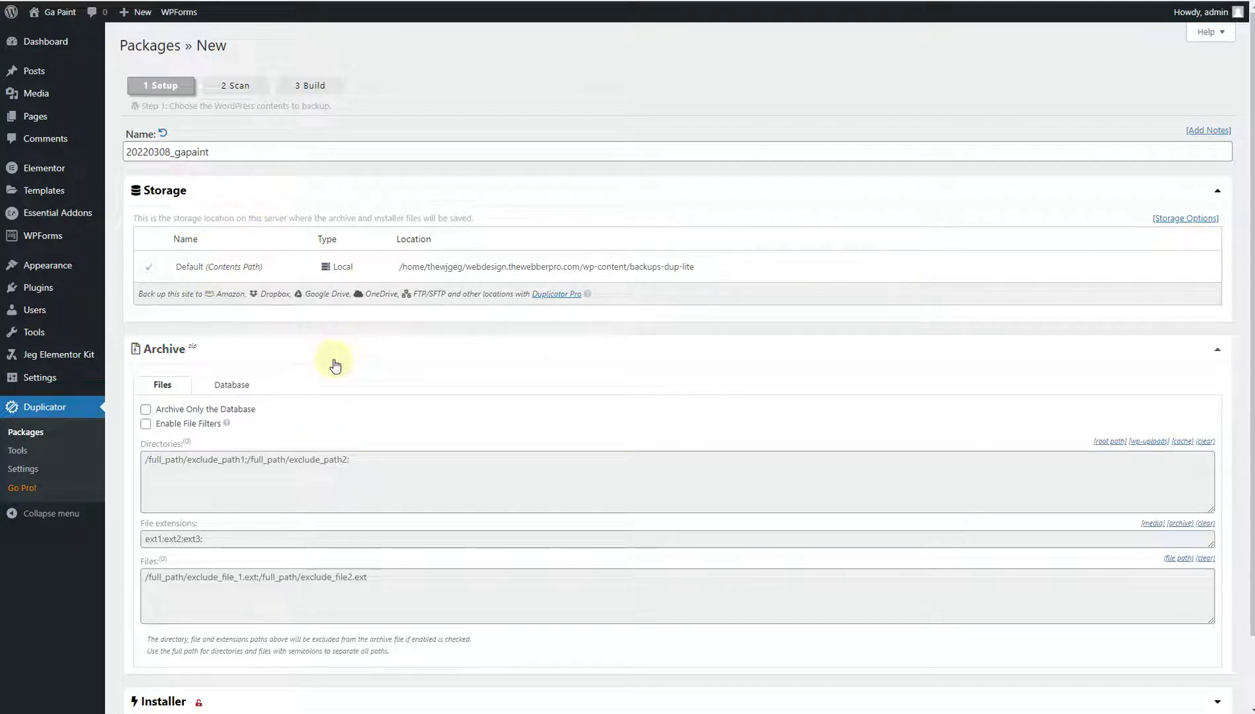
scroll(336, 366, "down", 1)
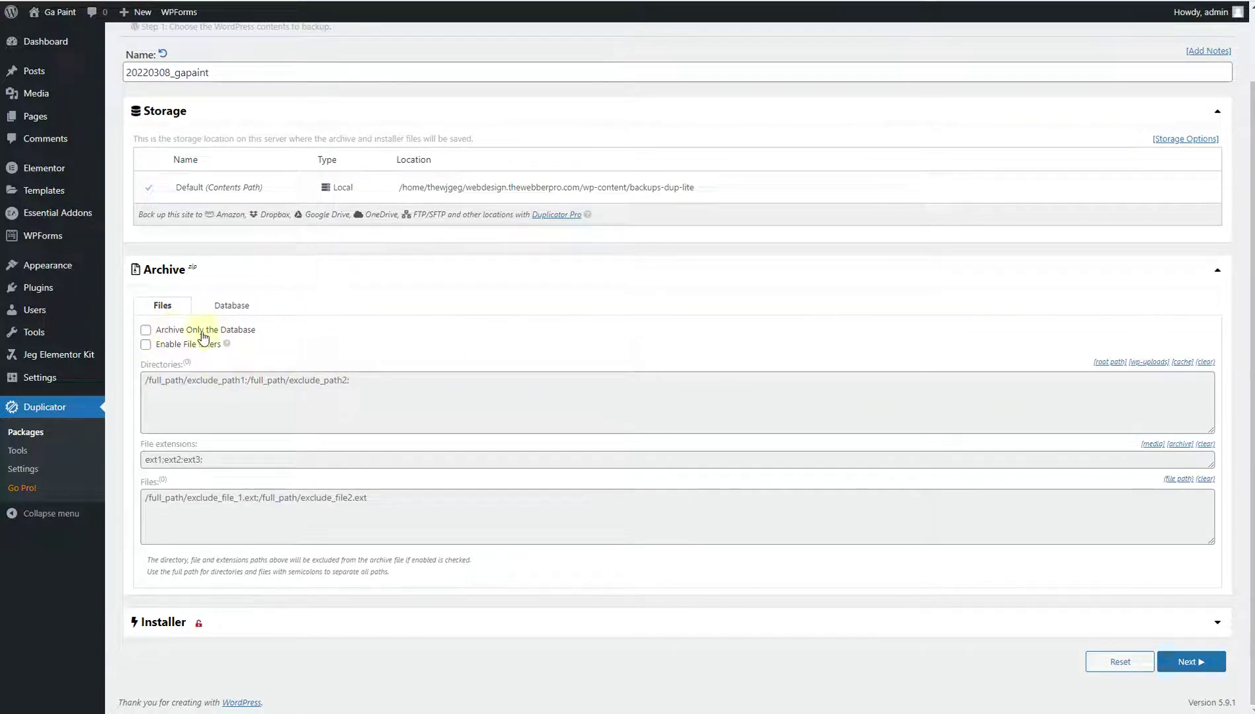
left_click(146, 331)
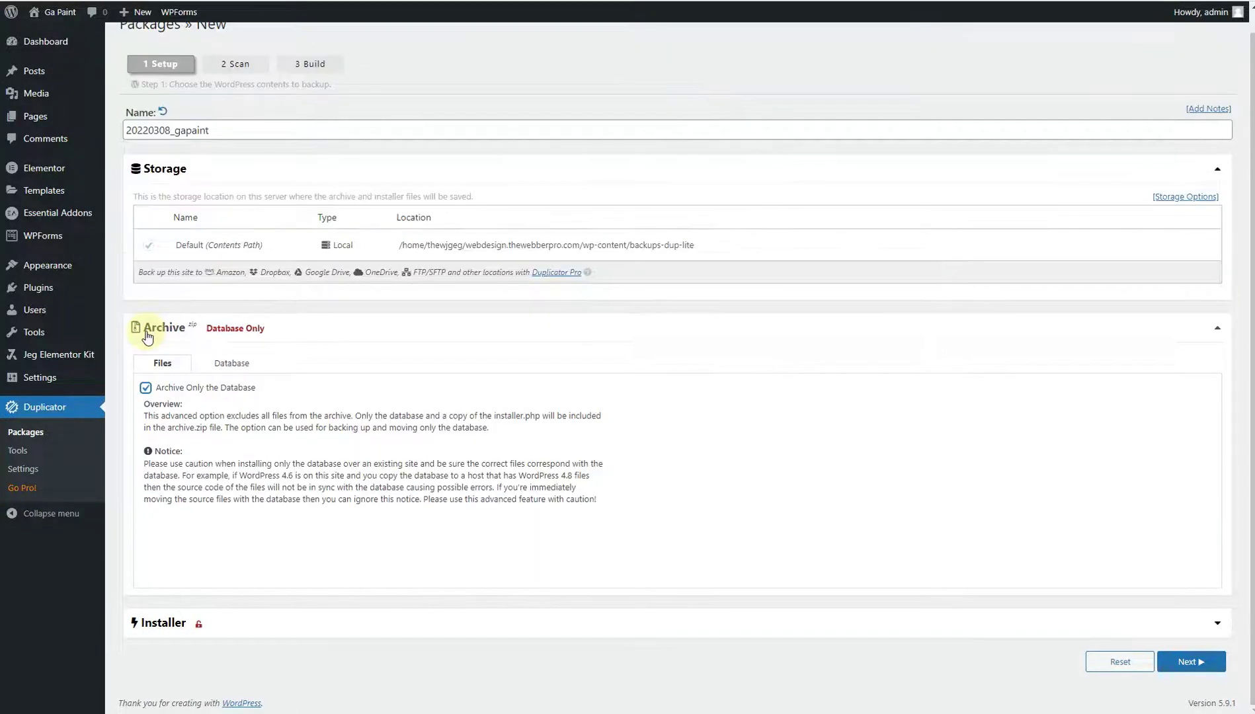
left_click(146, 329)
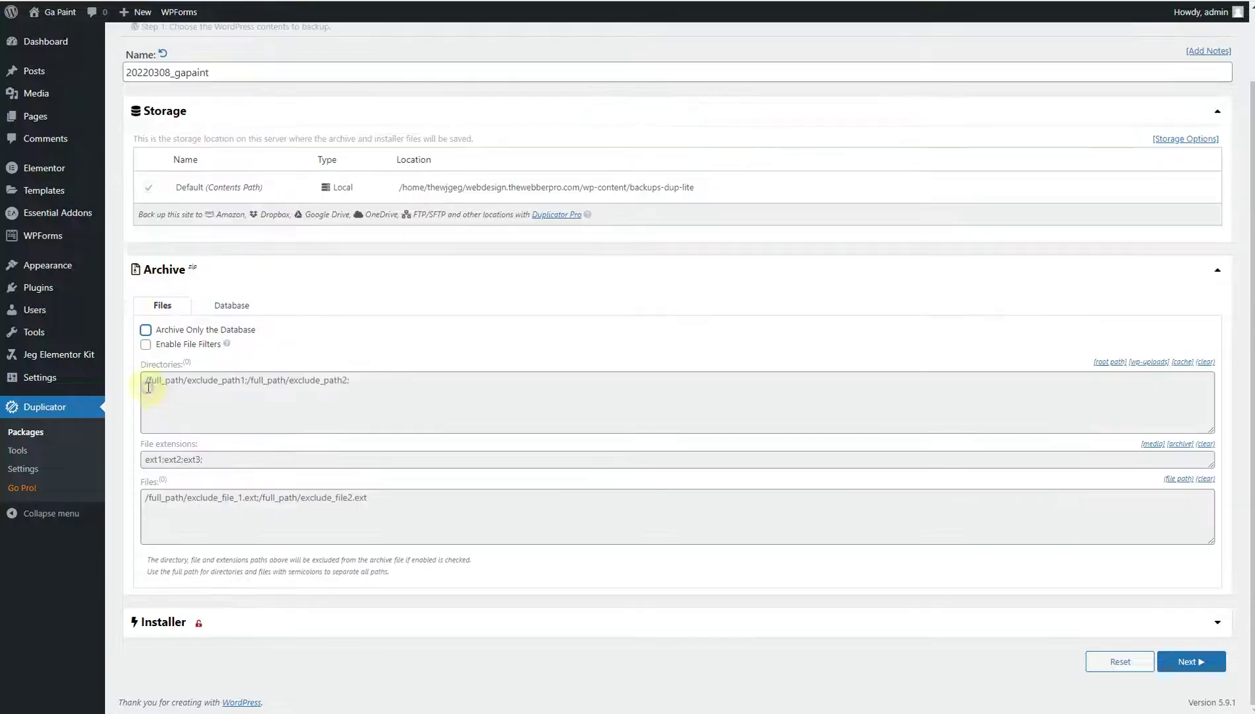
Step: Enable file filters for the archive and add the site's wp-content/cache directory to the excluded directories
left_click(146, 345)
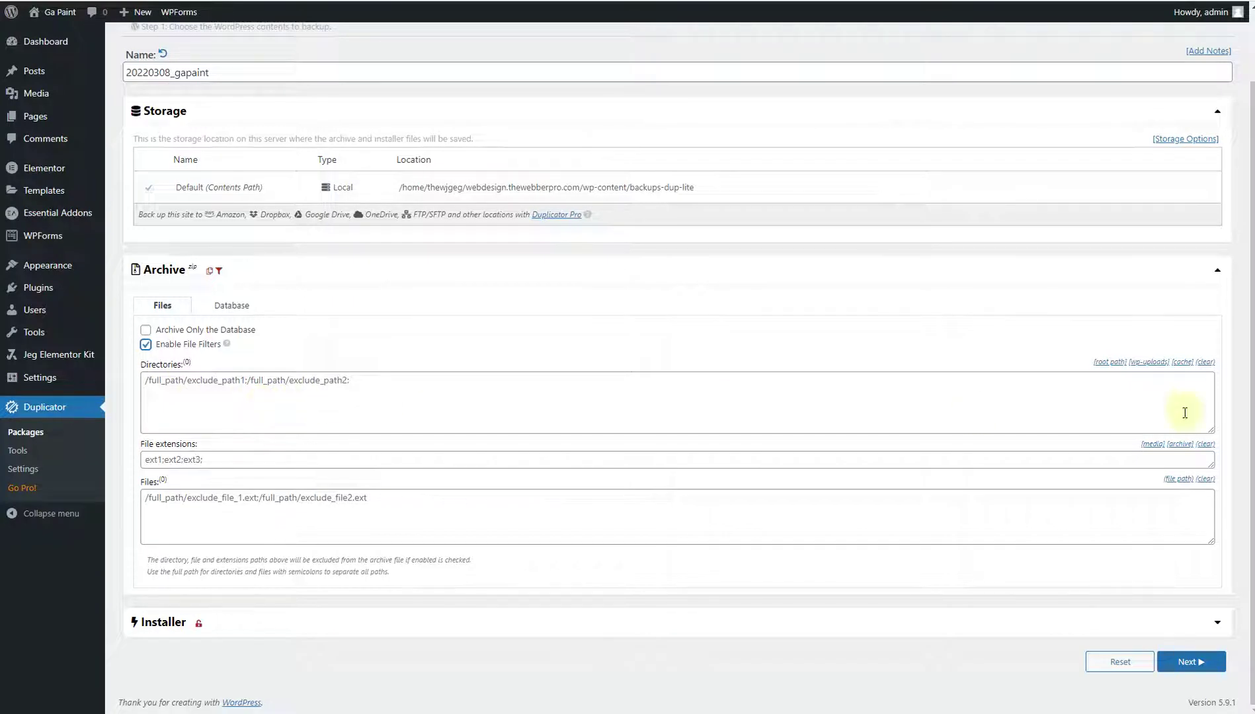
left_click(1182, 362)
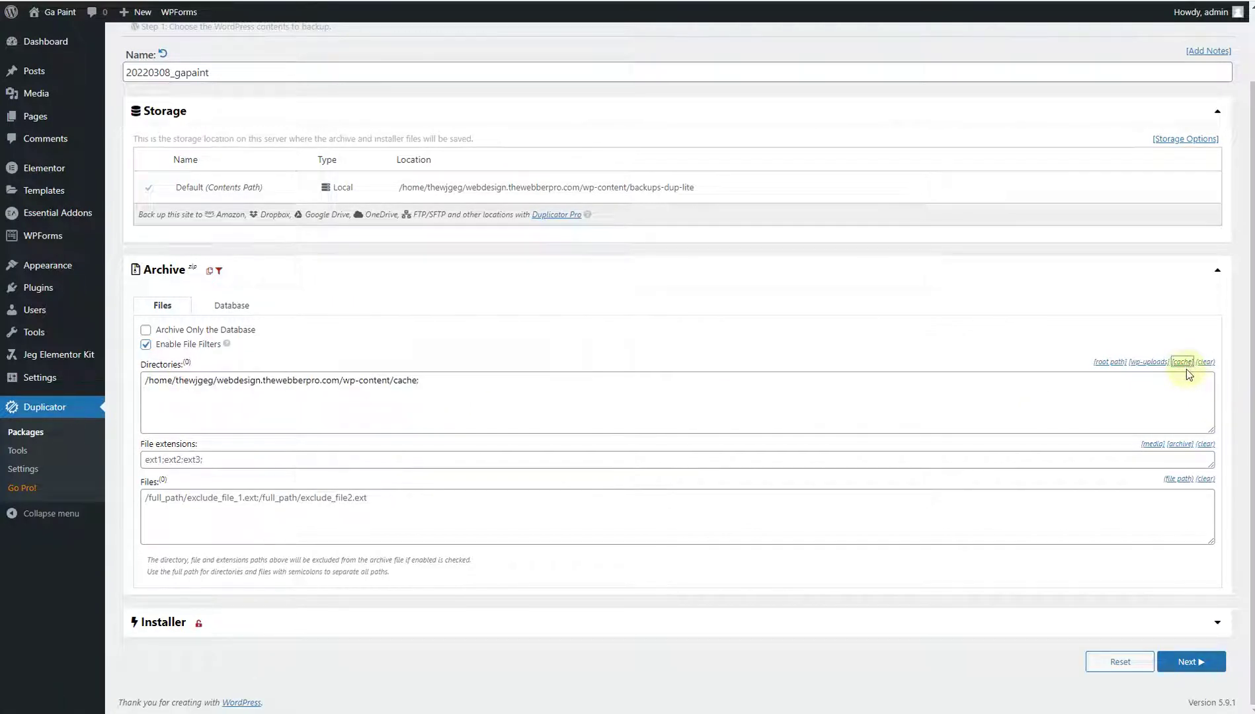
left_click(435, 391)
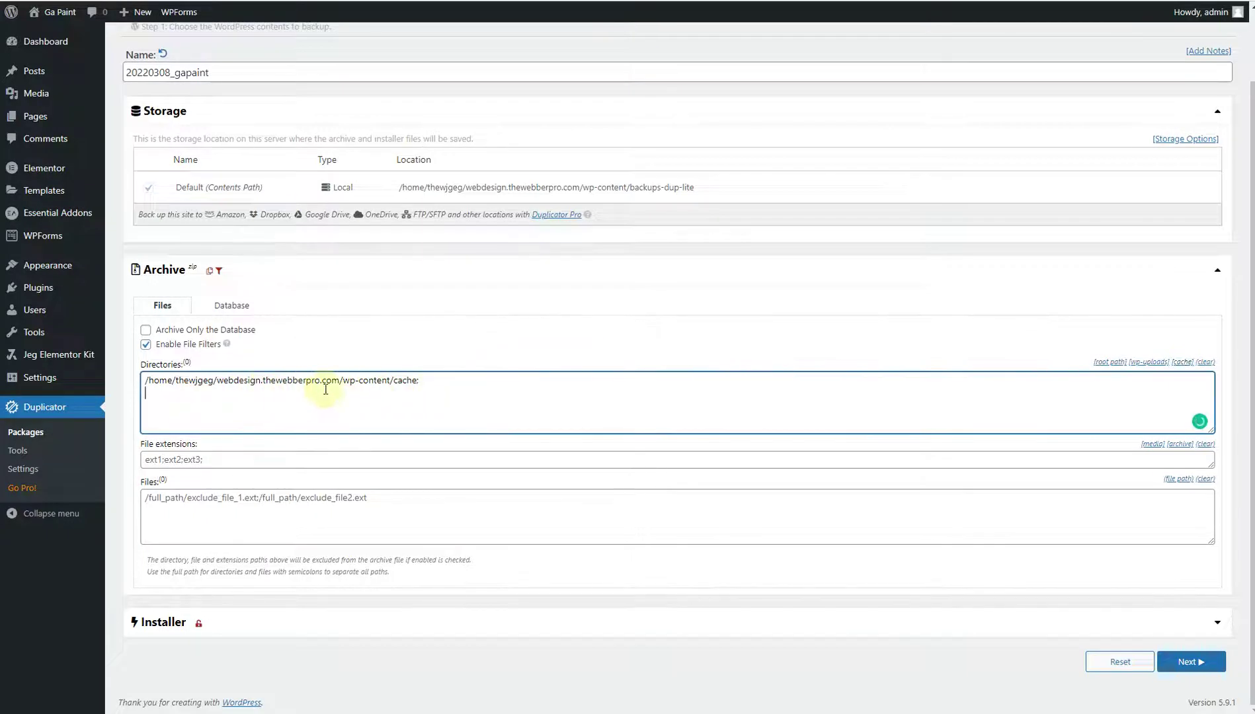
left_click_drag(429, 382, 141, 381)
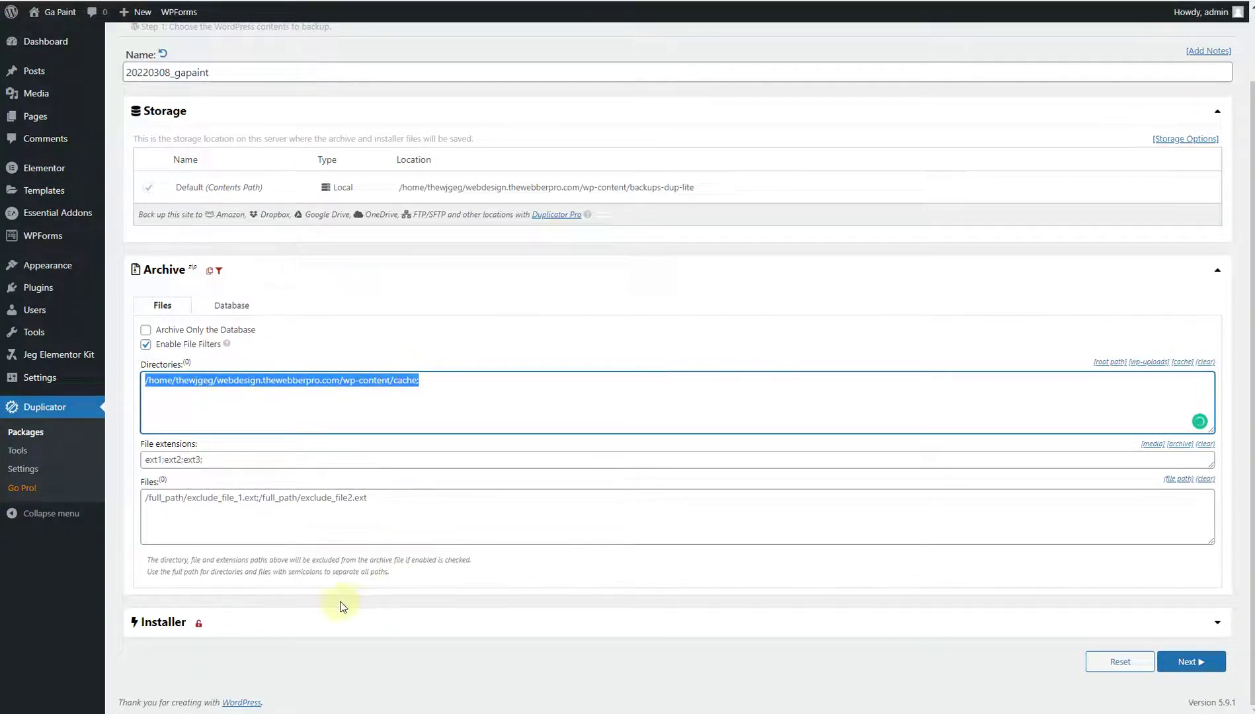
Step: Enable password protection for the installer, enter the installer password, and run the package scan
left_click(273, 624)
scroll(434, 440, "down", 5)
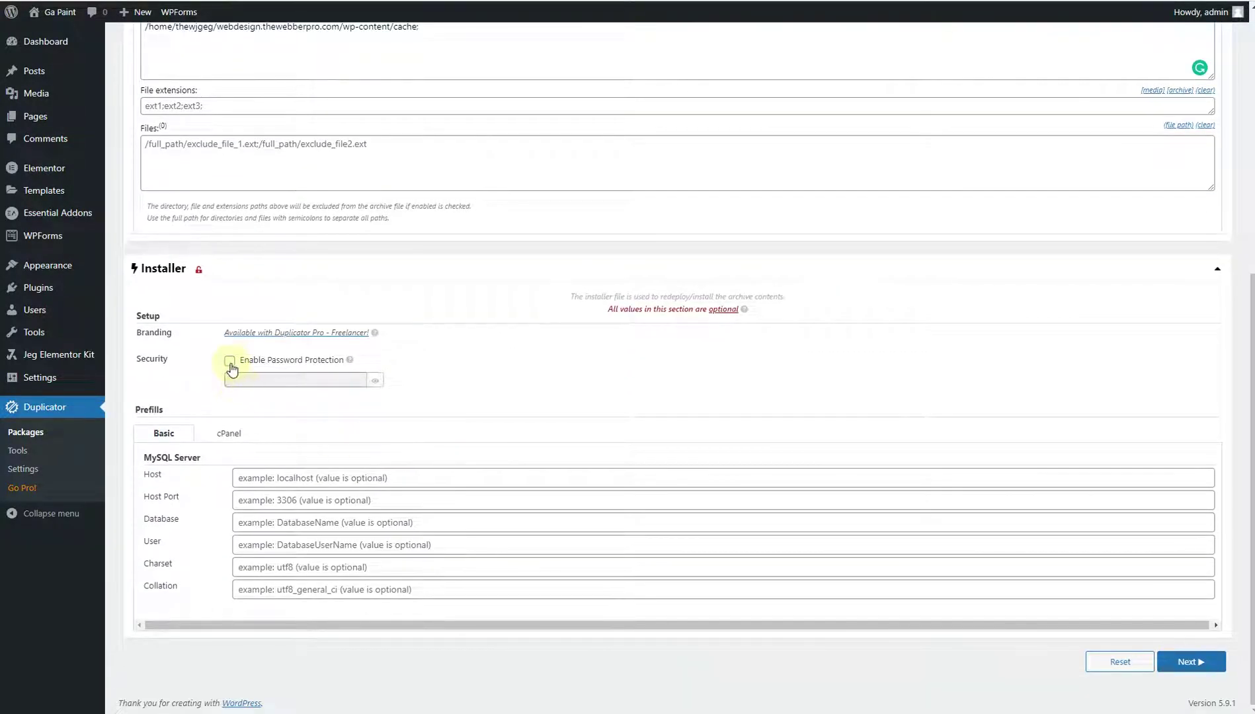
left_click(230, 363)
left_click(298, 376)
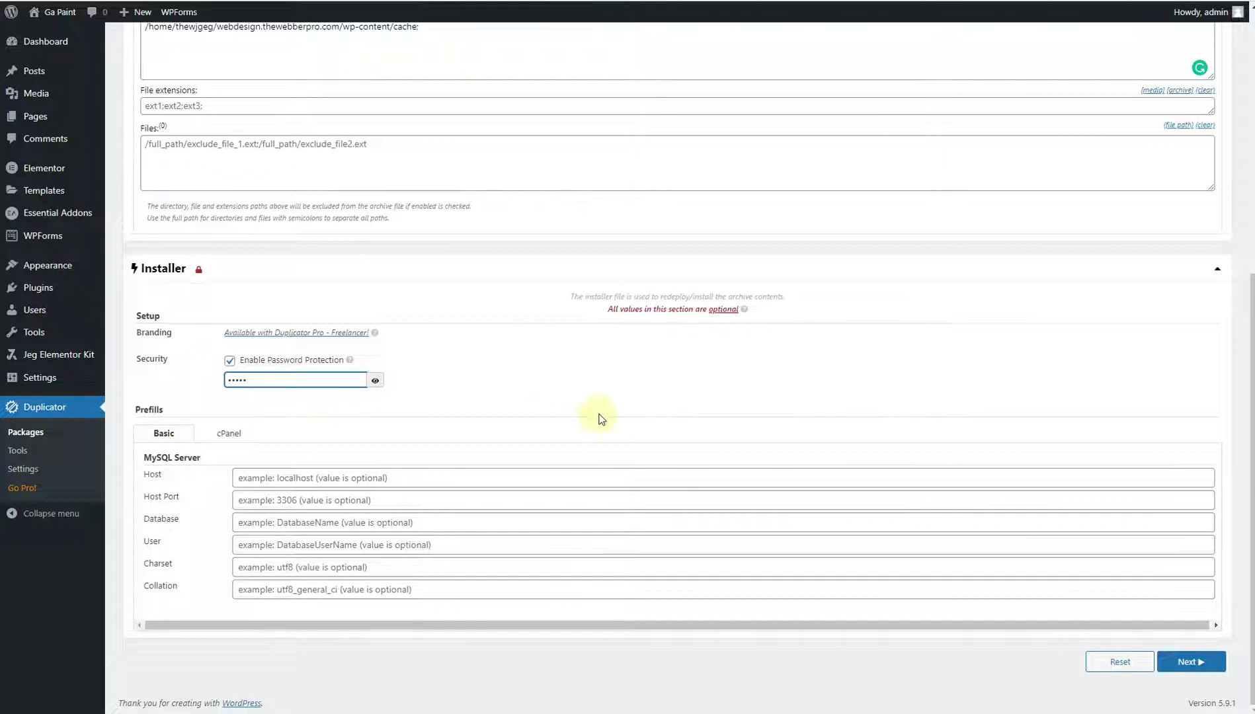
left_click(382, 385)
left_click(382, 384)
left_click(1188, 673)
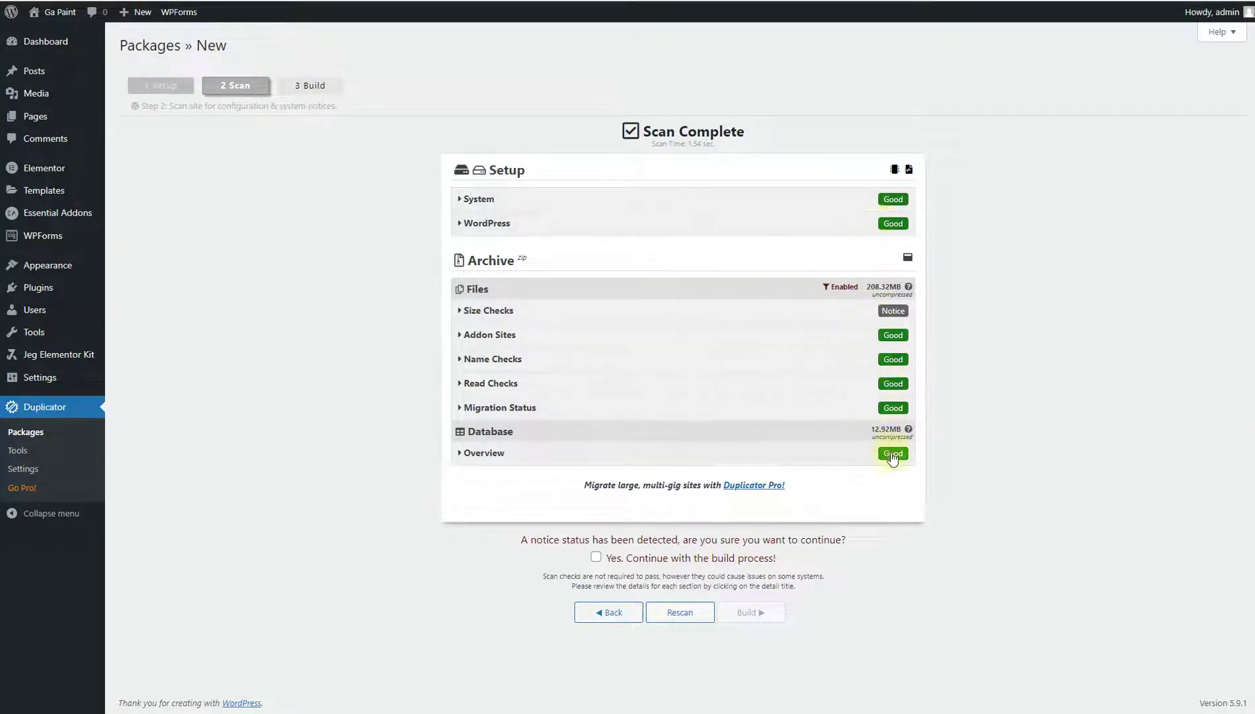
Step: Inspect the large files under Size Checks, accept continuing despite the notice, and build the package
left_click(563, 311)
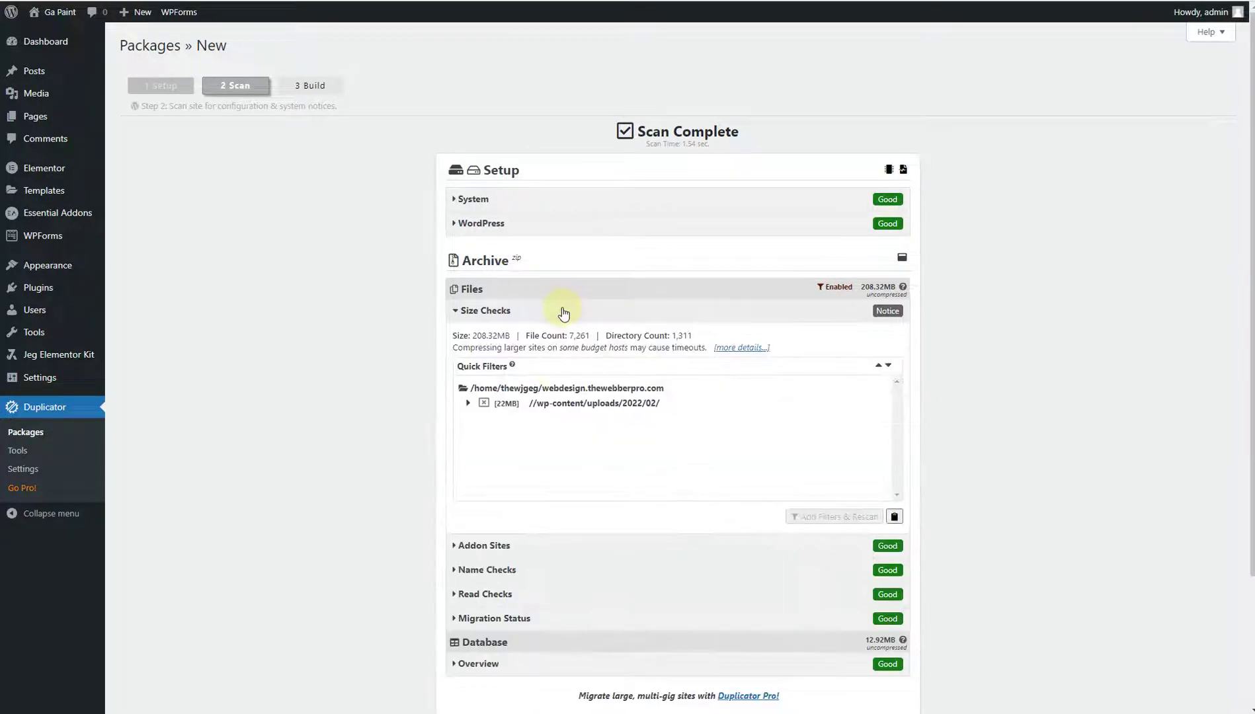
left_click(469, 403)
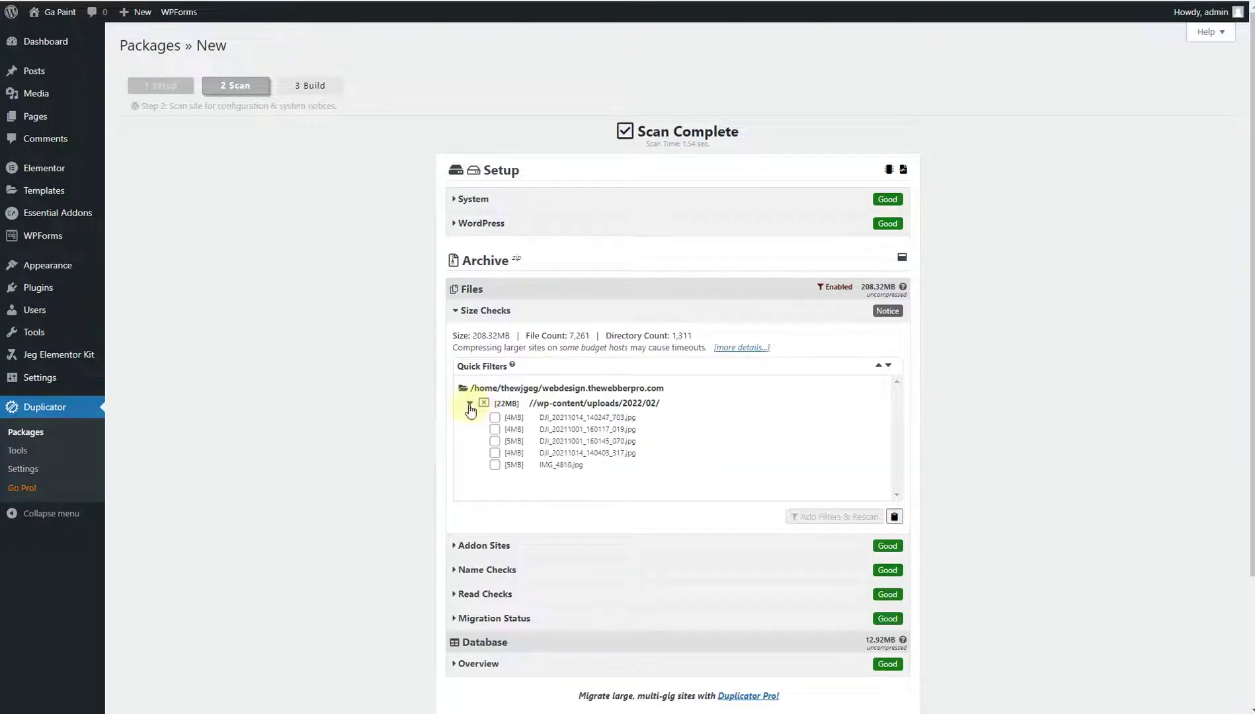
left_click(469, 404)
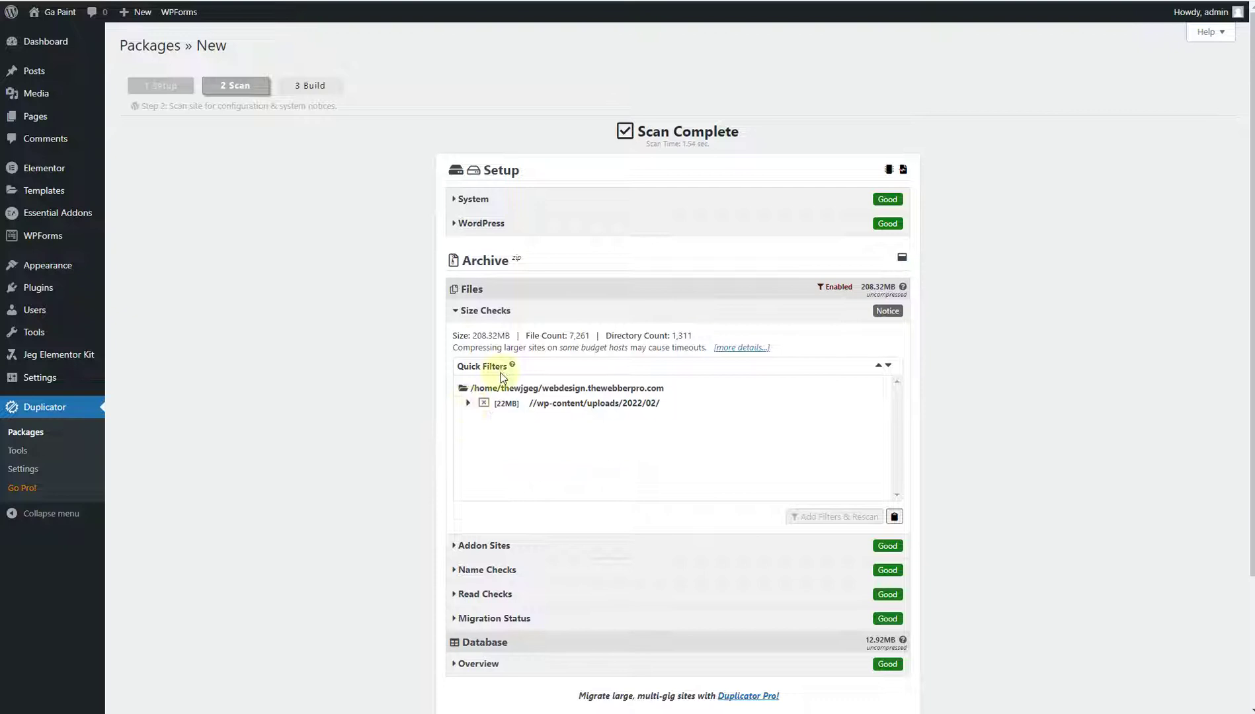
left_click(521, 312)
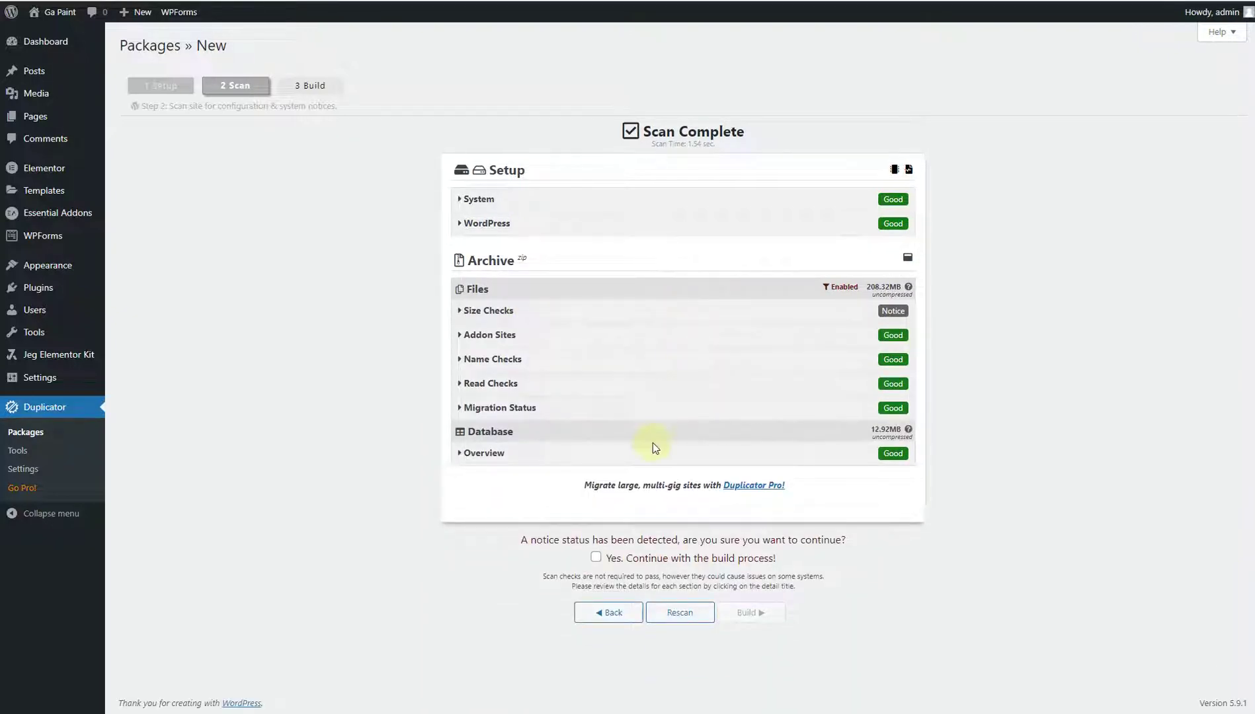
left_click(596, 558)
left_click(751, 616)
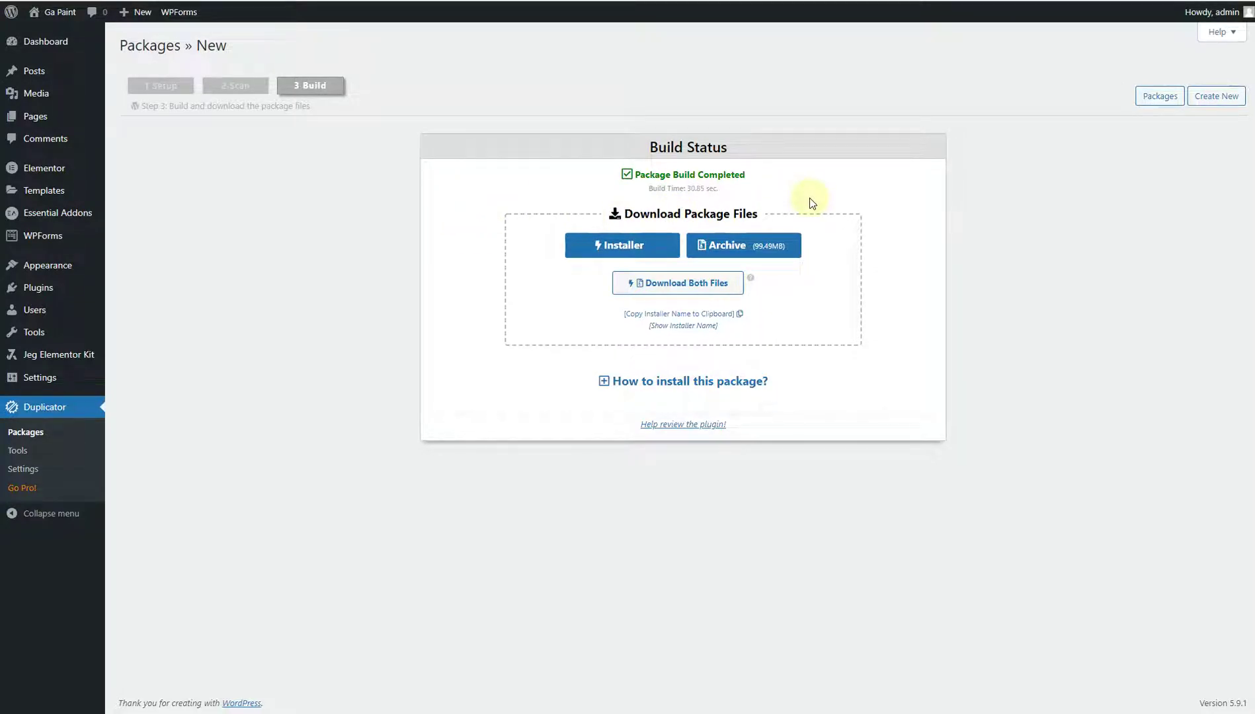
Step: Download the package's installer and archive files, and minimize the archive's download progress window
left_click(623, 245)
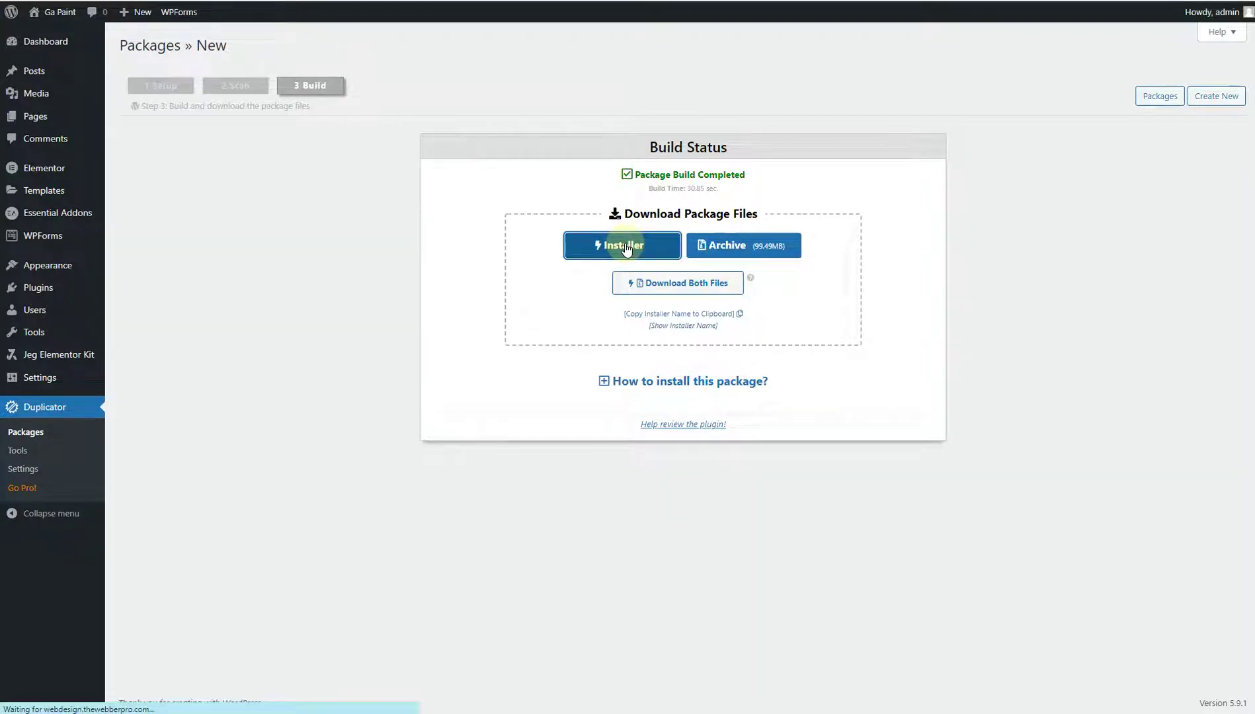
left_click(729, 248)
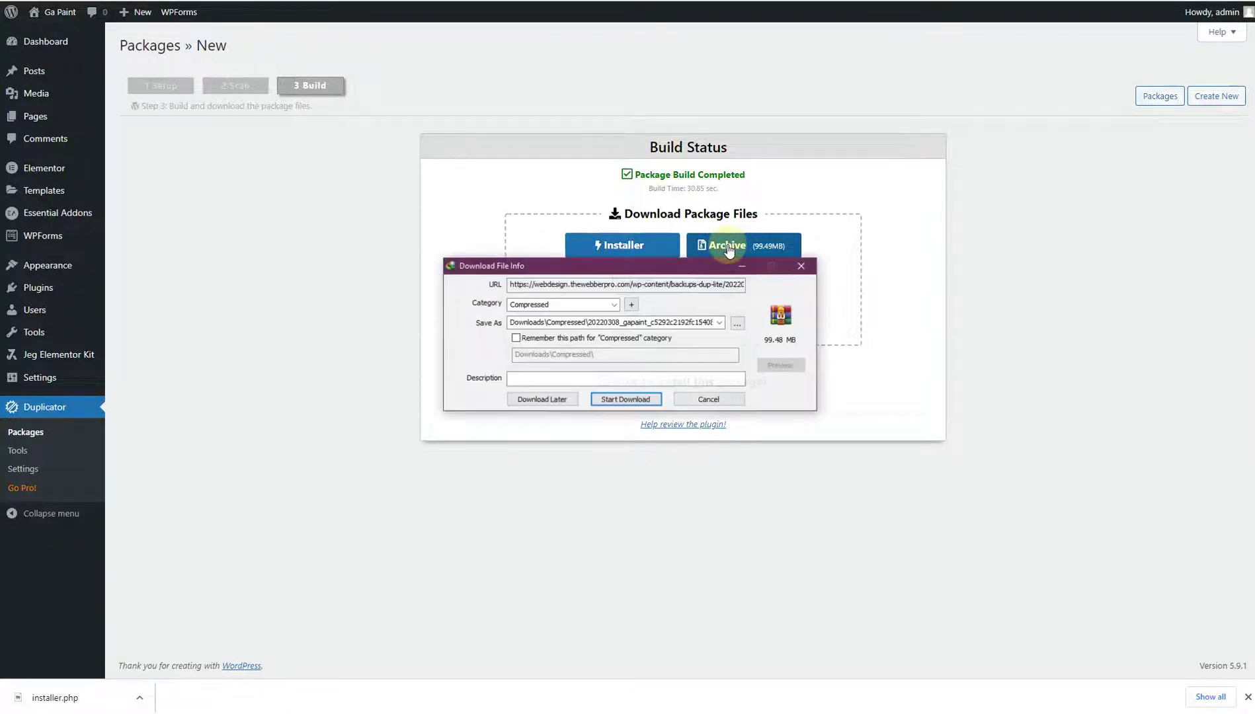
left_click(630, 400)
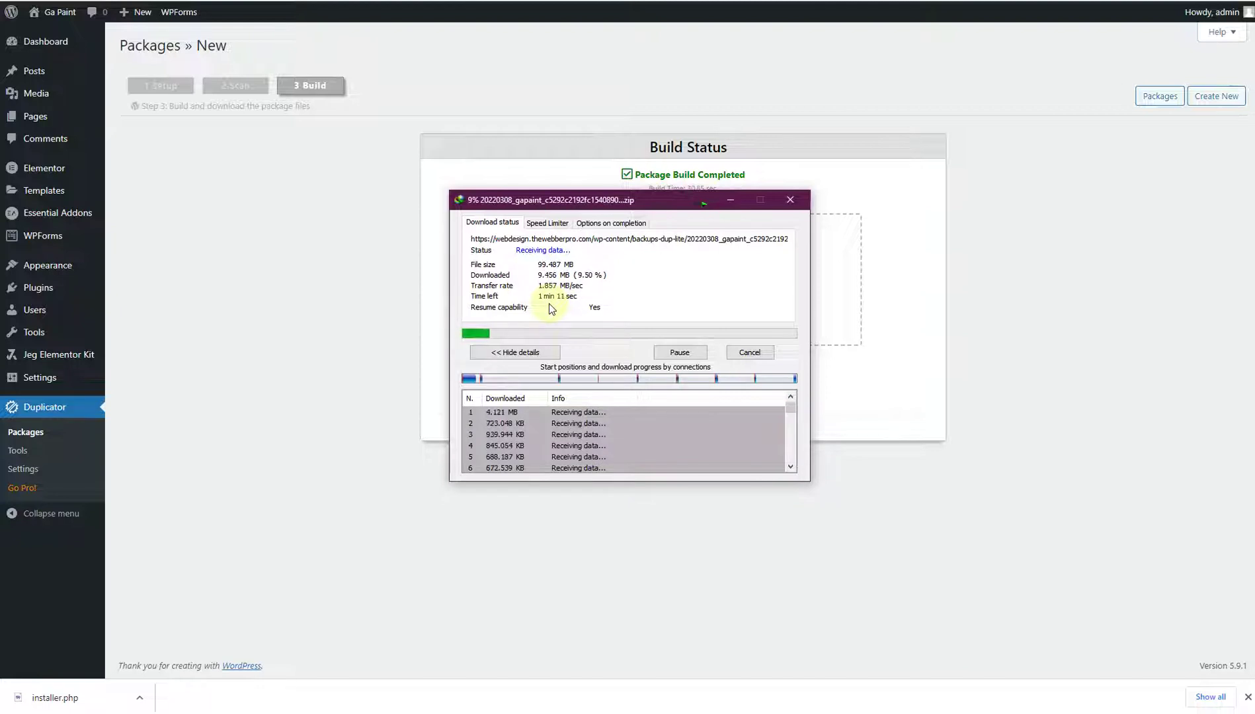
left_click_drag(615, 210, 492, 209)
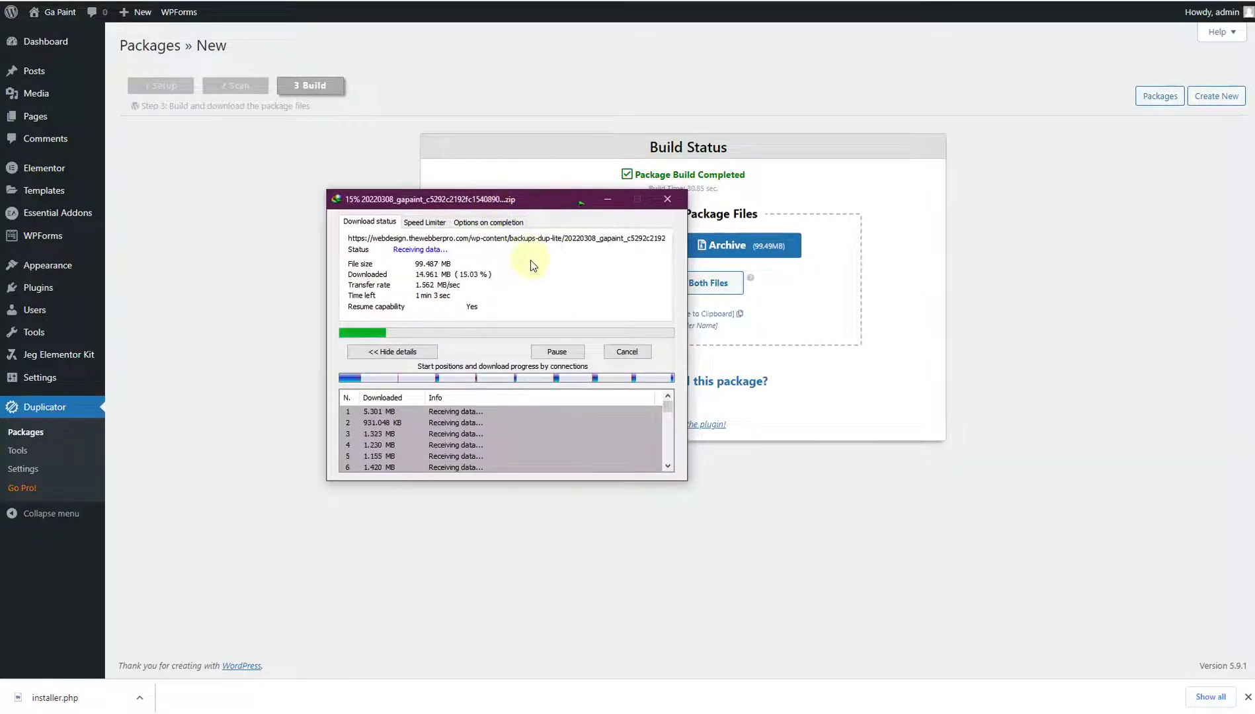
left_click(607, 199)
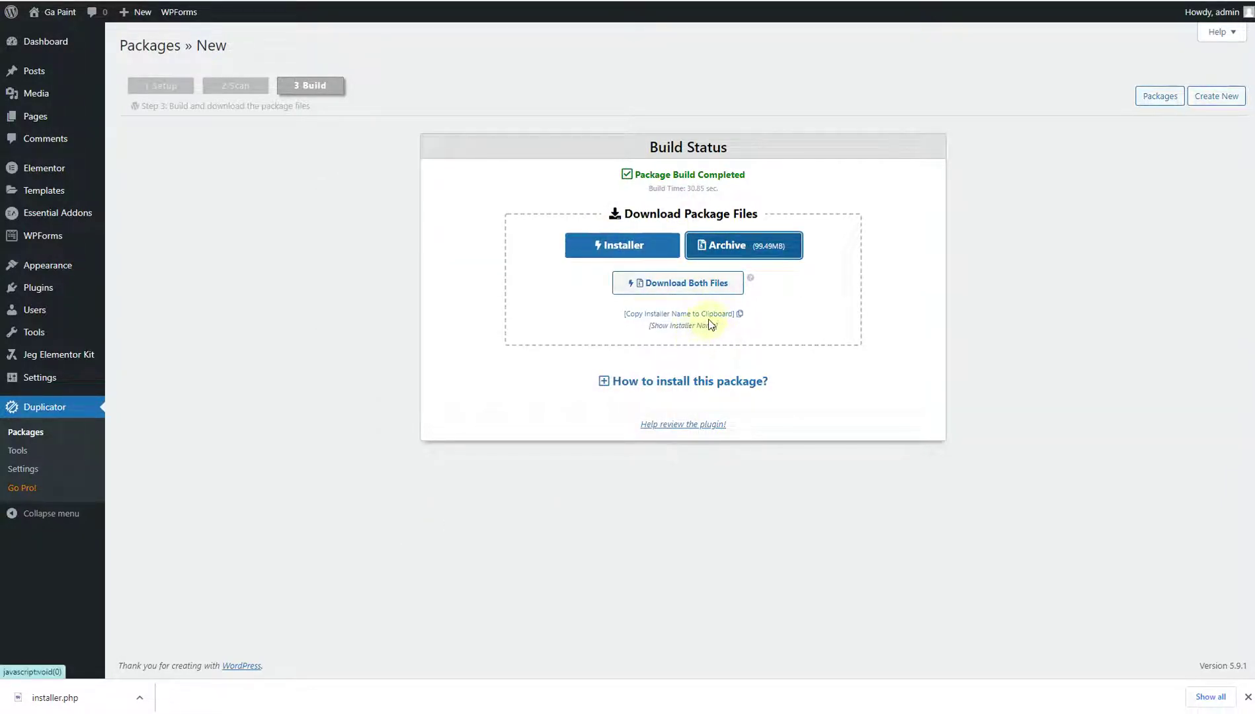
Step: Reveal the package's installer name below the download buttons and copy installer.php to the clipboard
left_click(685, 316)
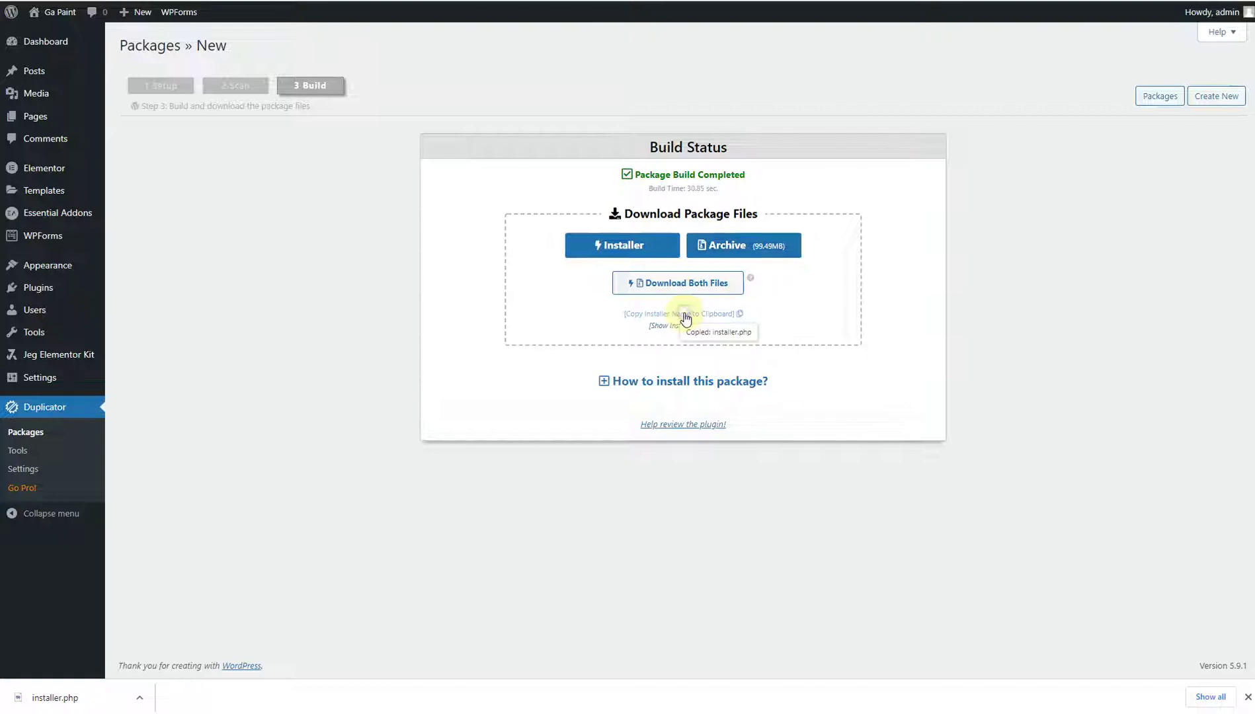
left_click(666, 326)
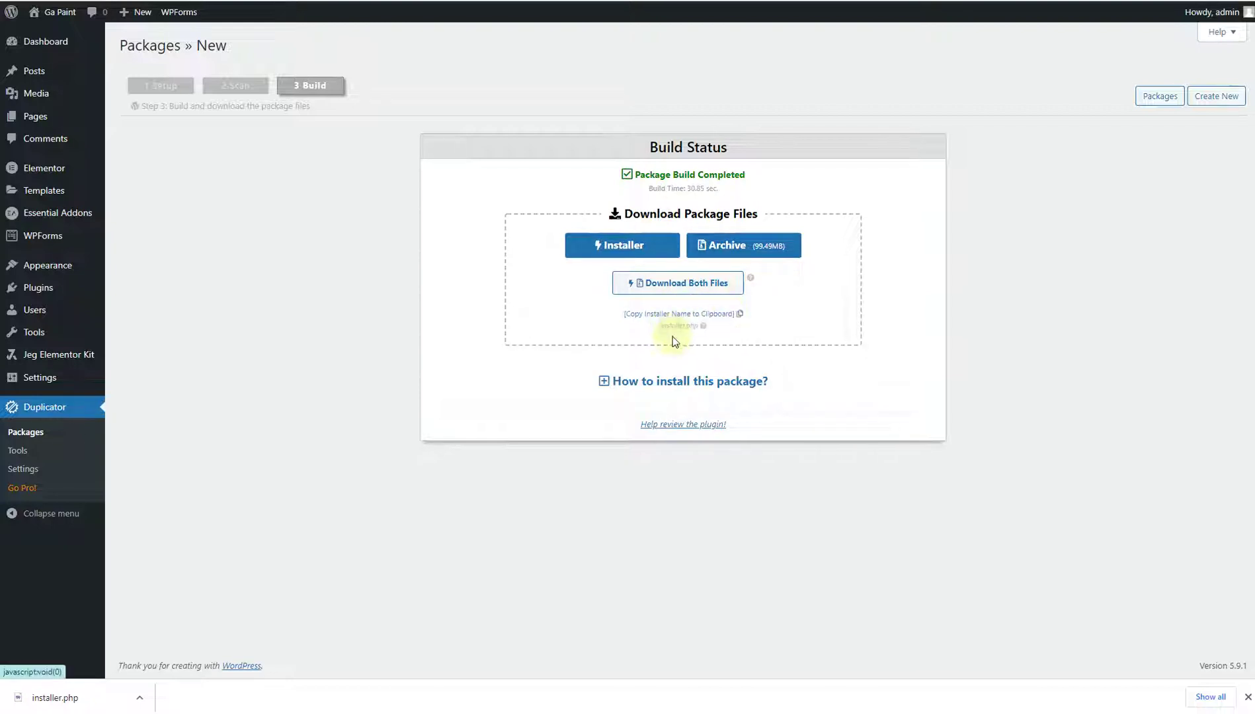
left_click_drag(660, 326, 694, 326)
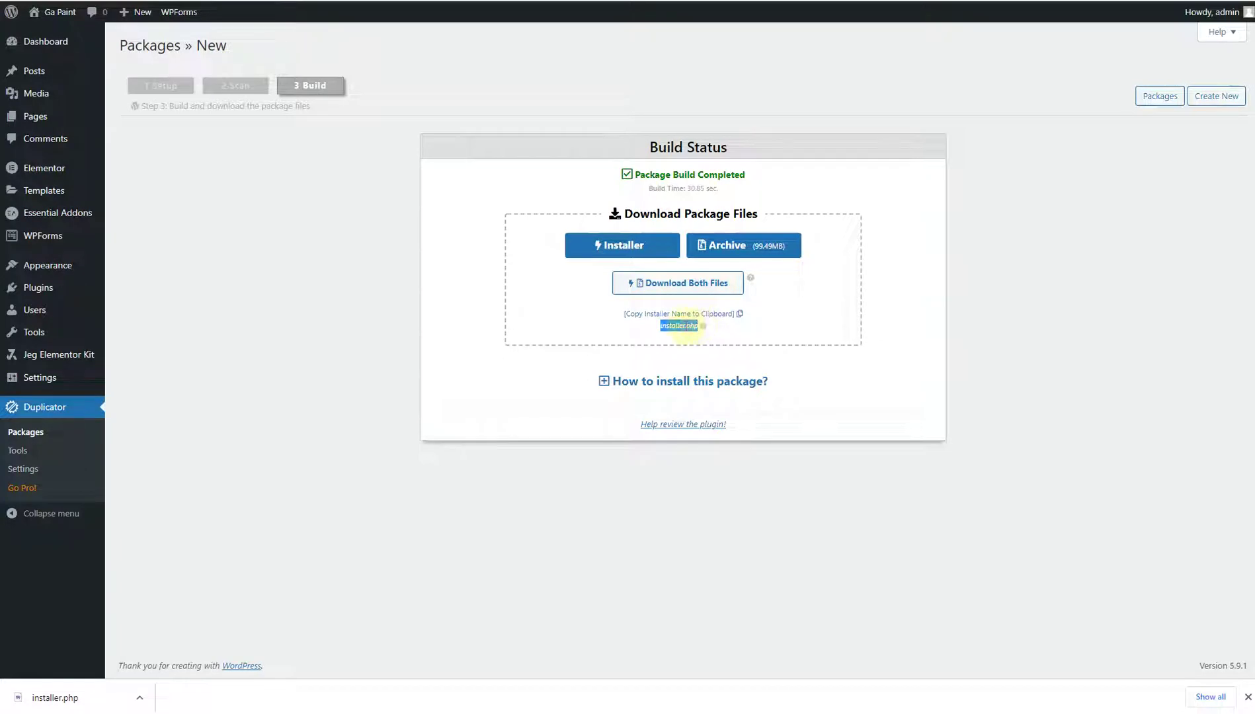
right_click(681, 327)
left_click(696, 332)
Step: Record "Instlaller Name: installer.php" in the Notepad note, minimize it, and check the archive's download progress
left_click(563, 661)
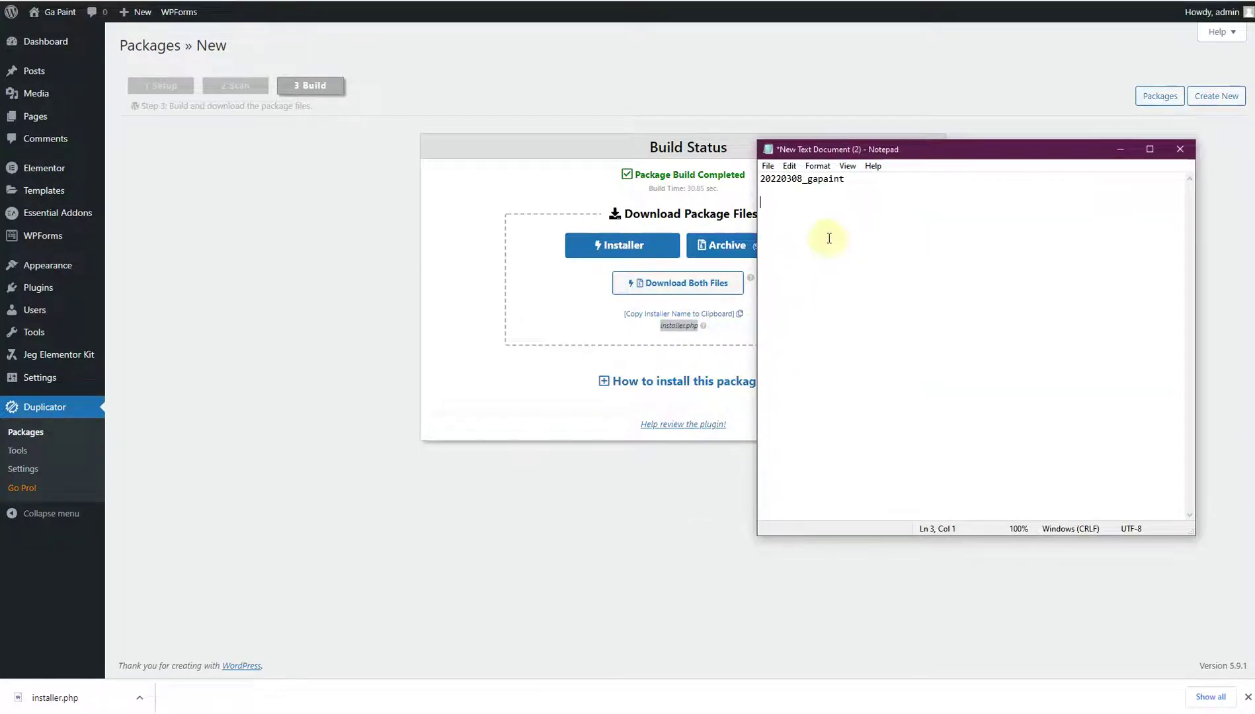
key("ctrl+v")
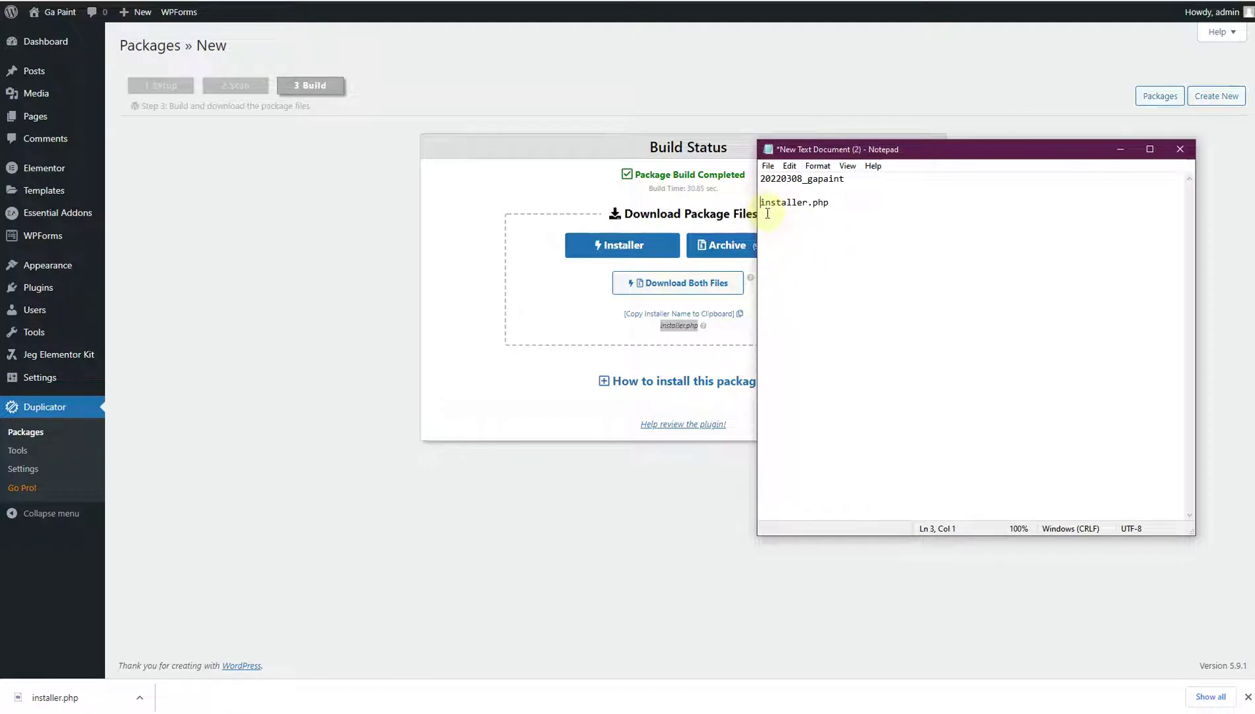
type("Instlaller Name:")
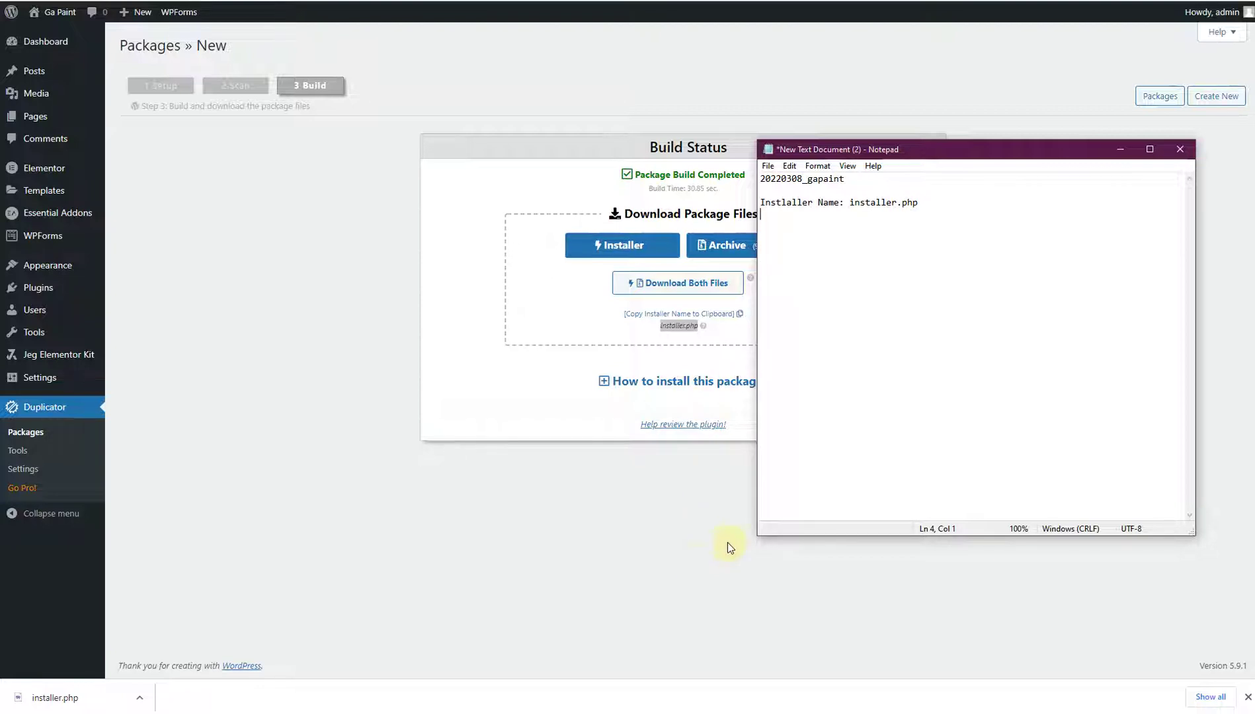
left_click(1120, 149)
mouse_move(594, 710)
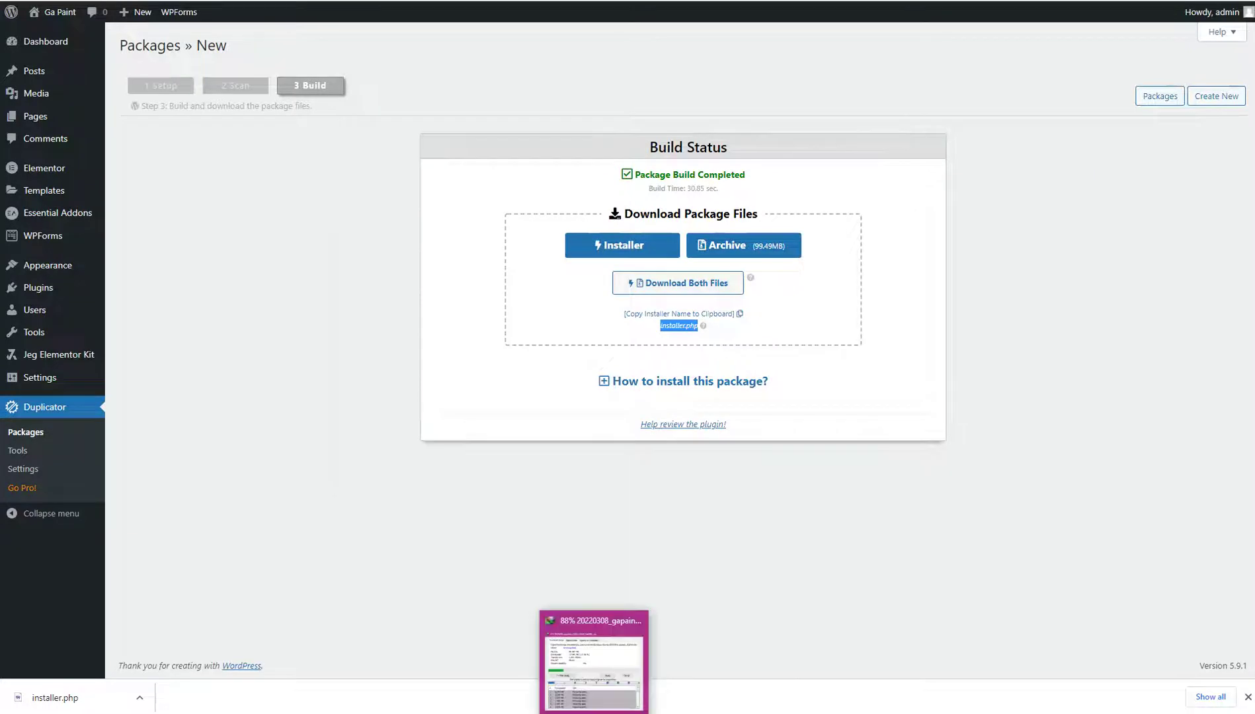
left_click(594, 667)
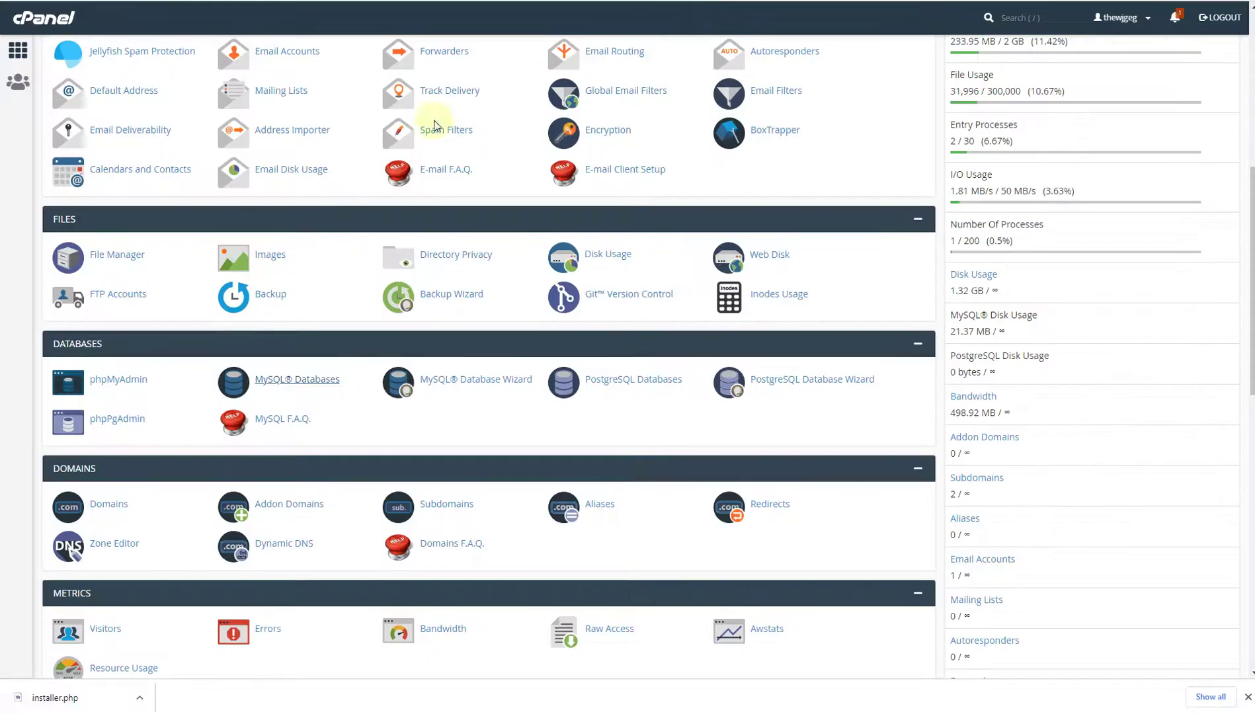
Step: Look through the tool sections on the destination hosting account's cPanel home page, including Files, Databases and Software
scroll(258, 283, "up", 5)
scroll(257, 283, "up", 2)
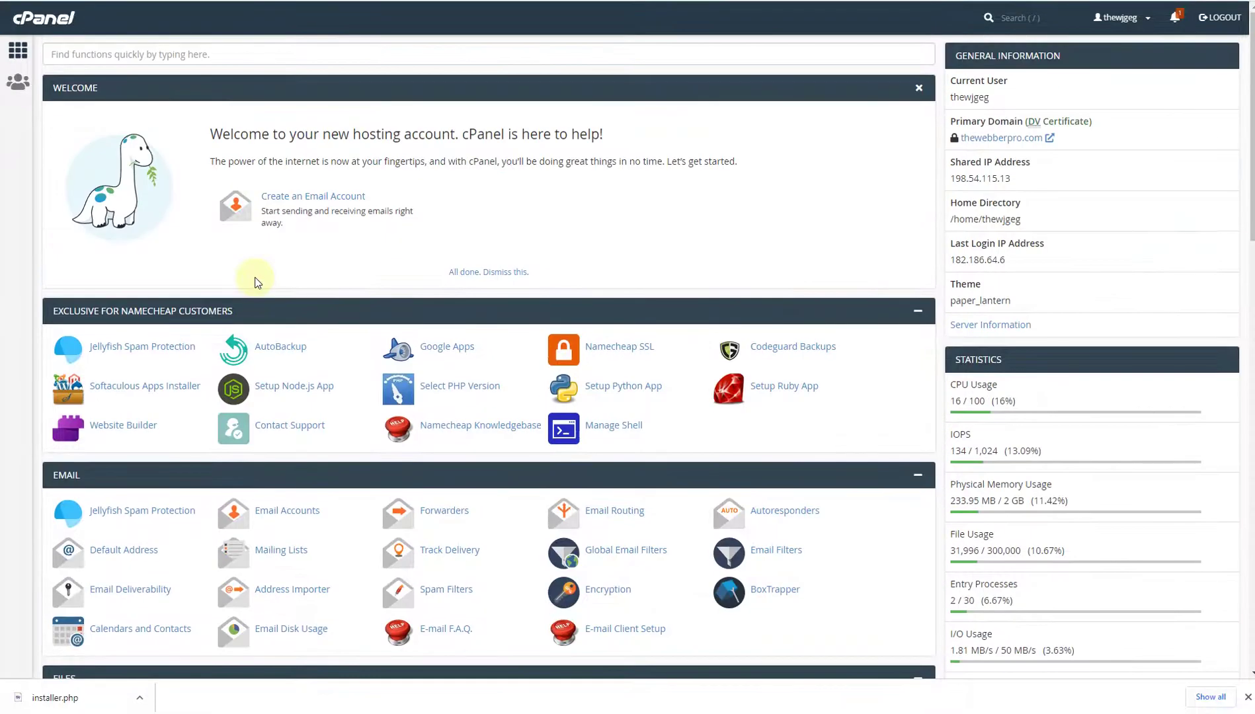
scroll(258, 283, "down", 11)
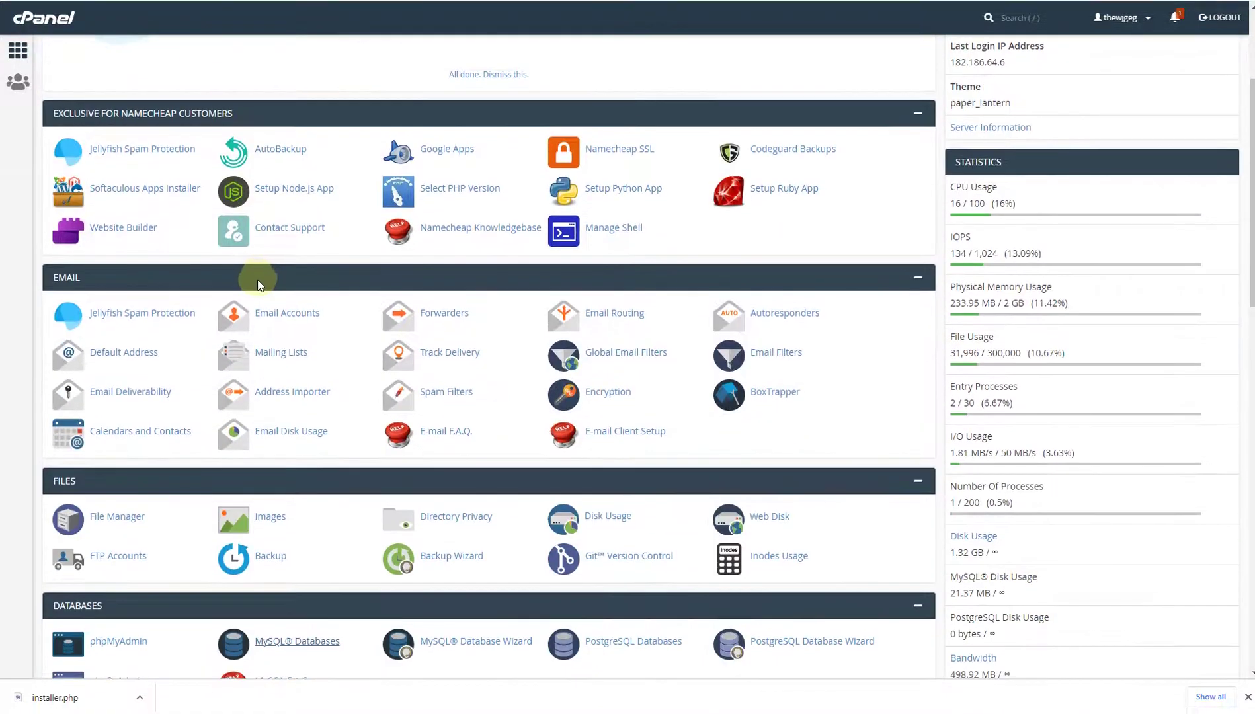
scroll(262, 288, "down", 6)
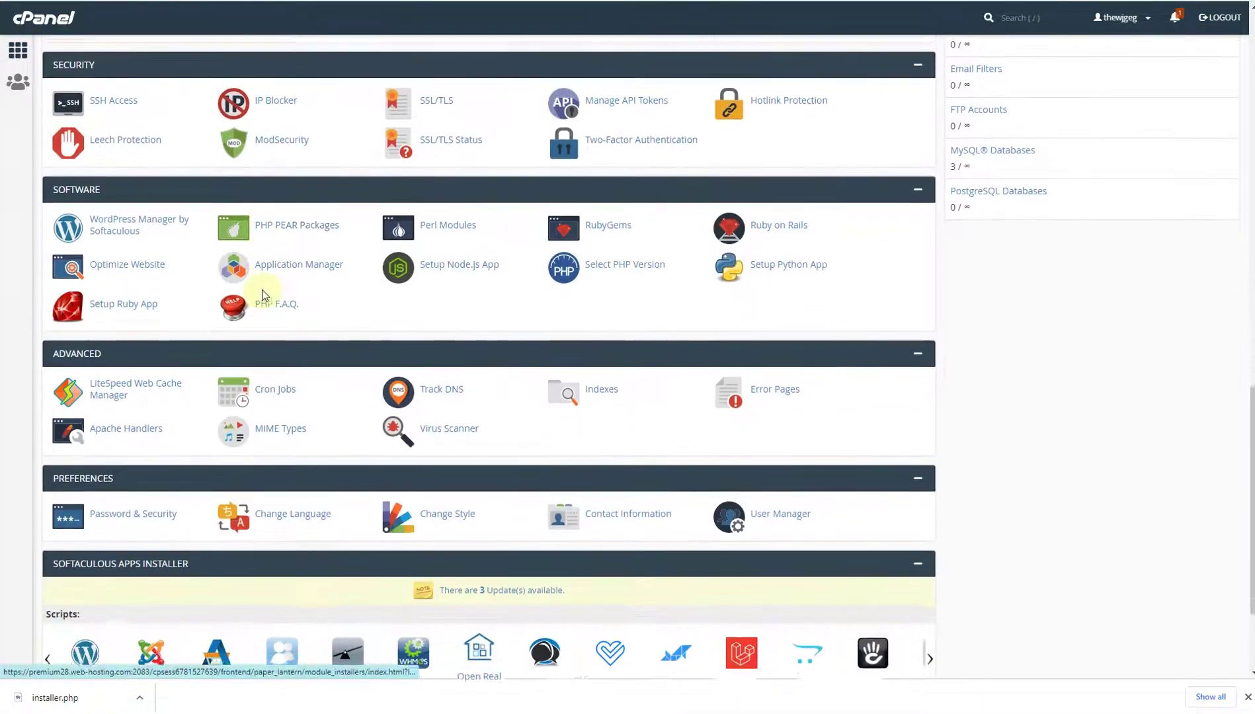
scroll(342, 322, "down", 2)
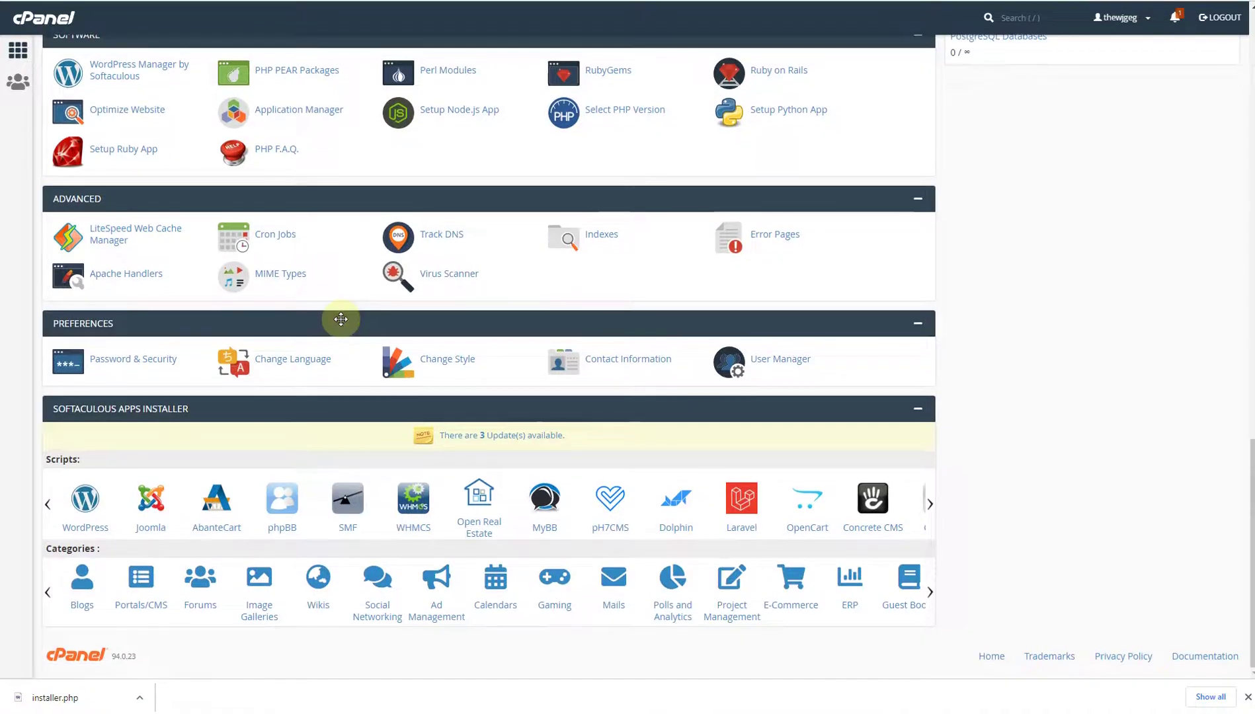
scroll(341, 320, "up", 9)
scroll(341, 320, "up", 12)
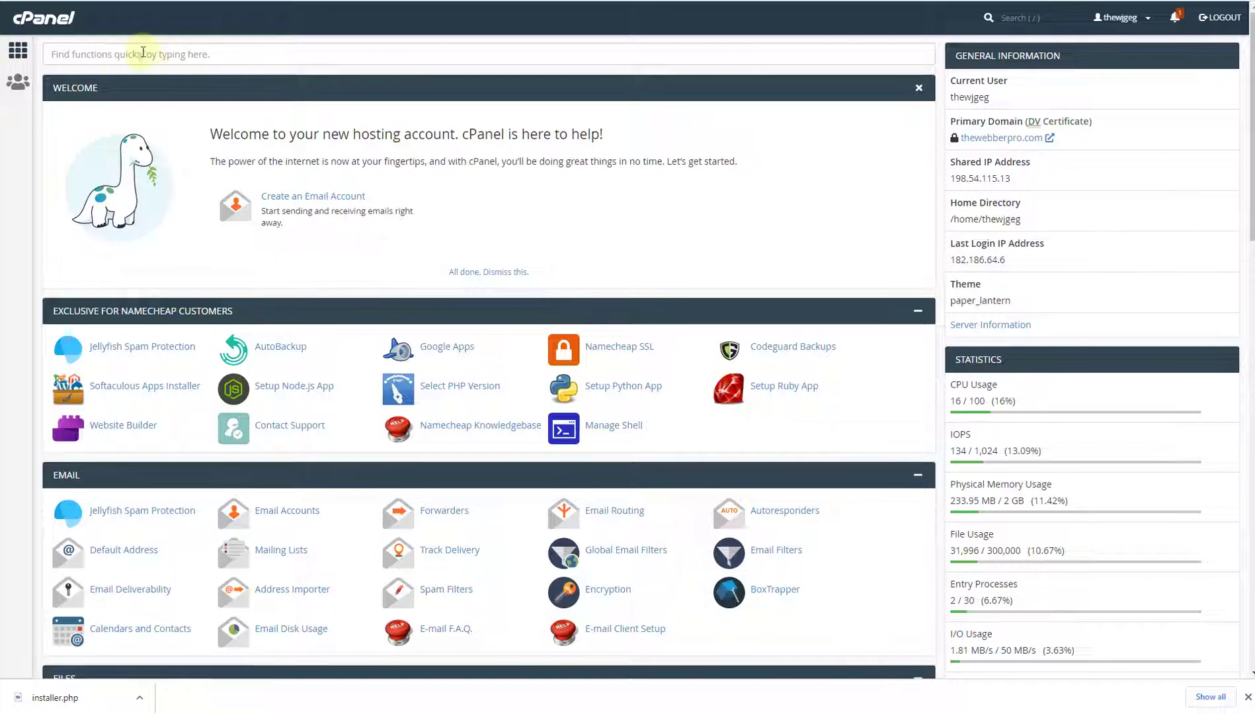
scroll(352, 318, "down", 5)
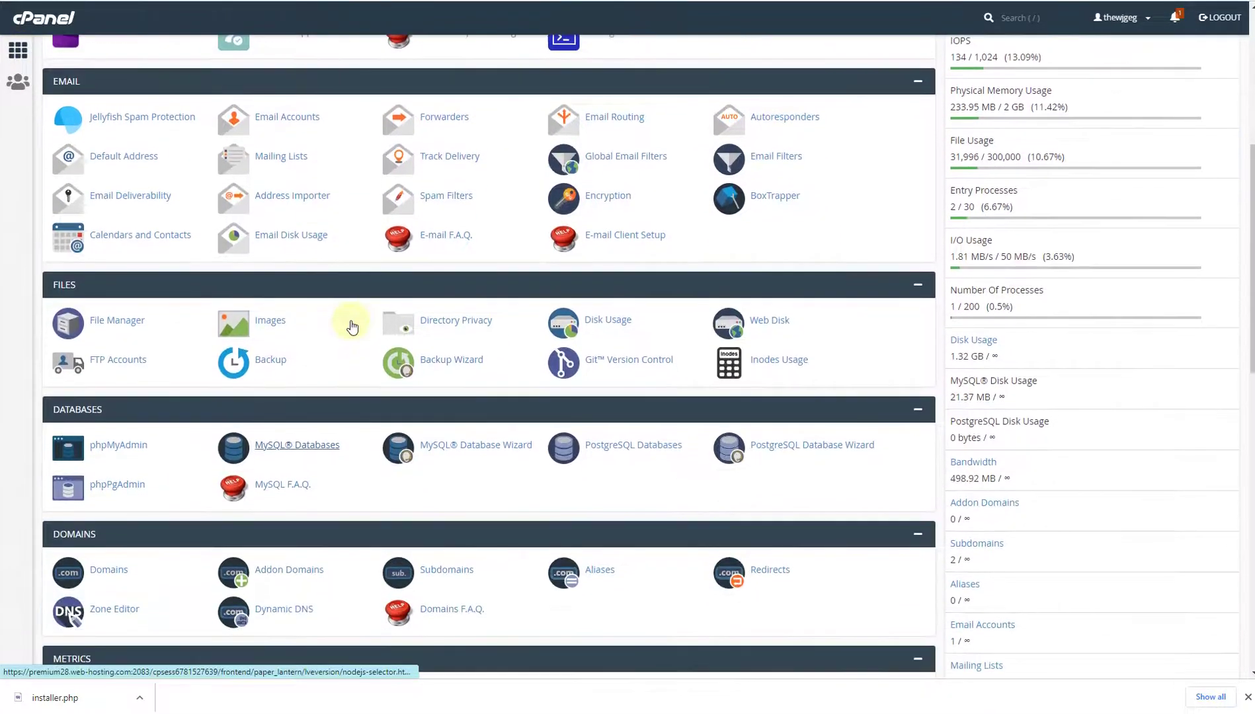
scroll(350, 322, "up", 2)
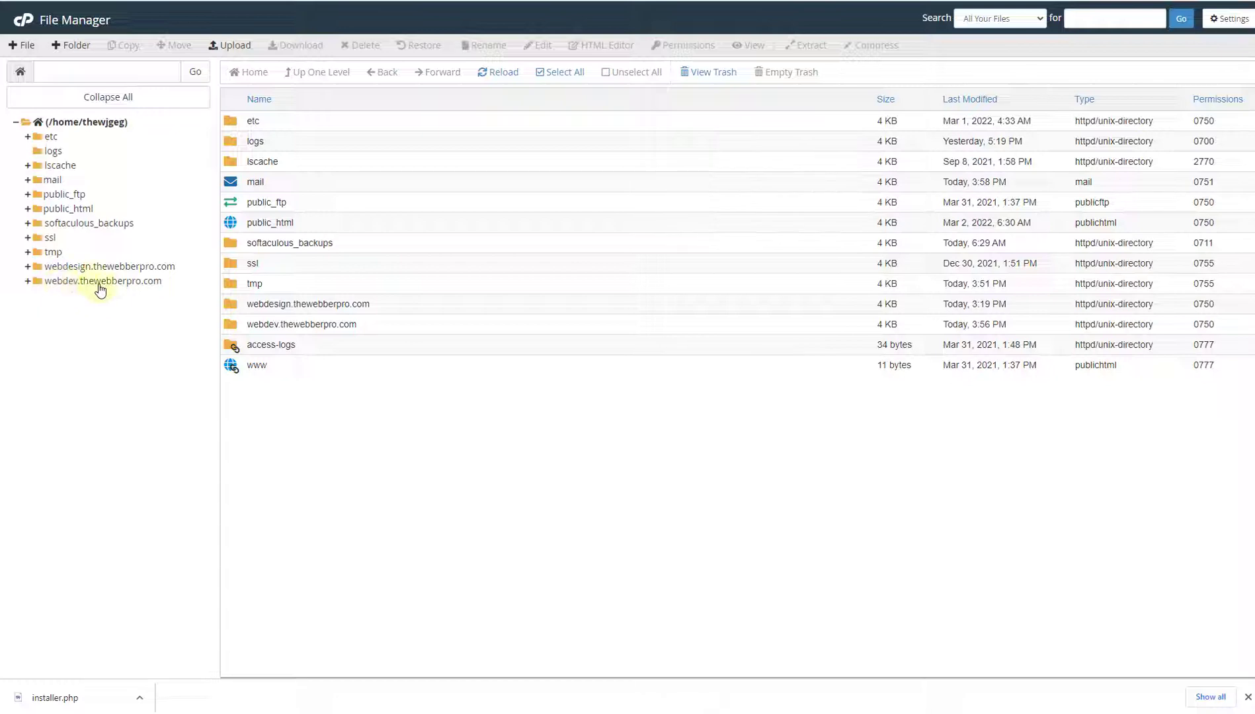
Step: Show the webdev.thewebberpro.com folder in File Manager and go over its WordPress folders and files
left_click(100, 283)
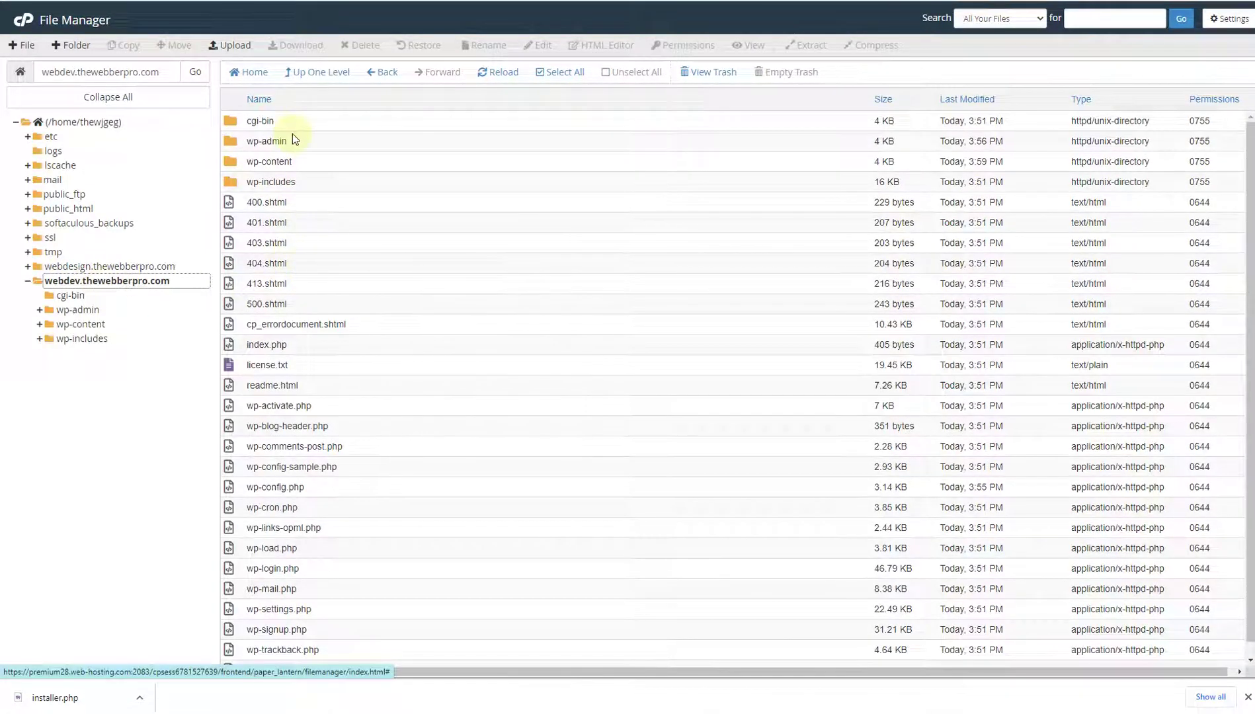
scroll(324, 353, "down", 1)
scroll(330, 355, "up", 1)
left_click(300, 164)
left_click(282, 123)
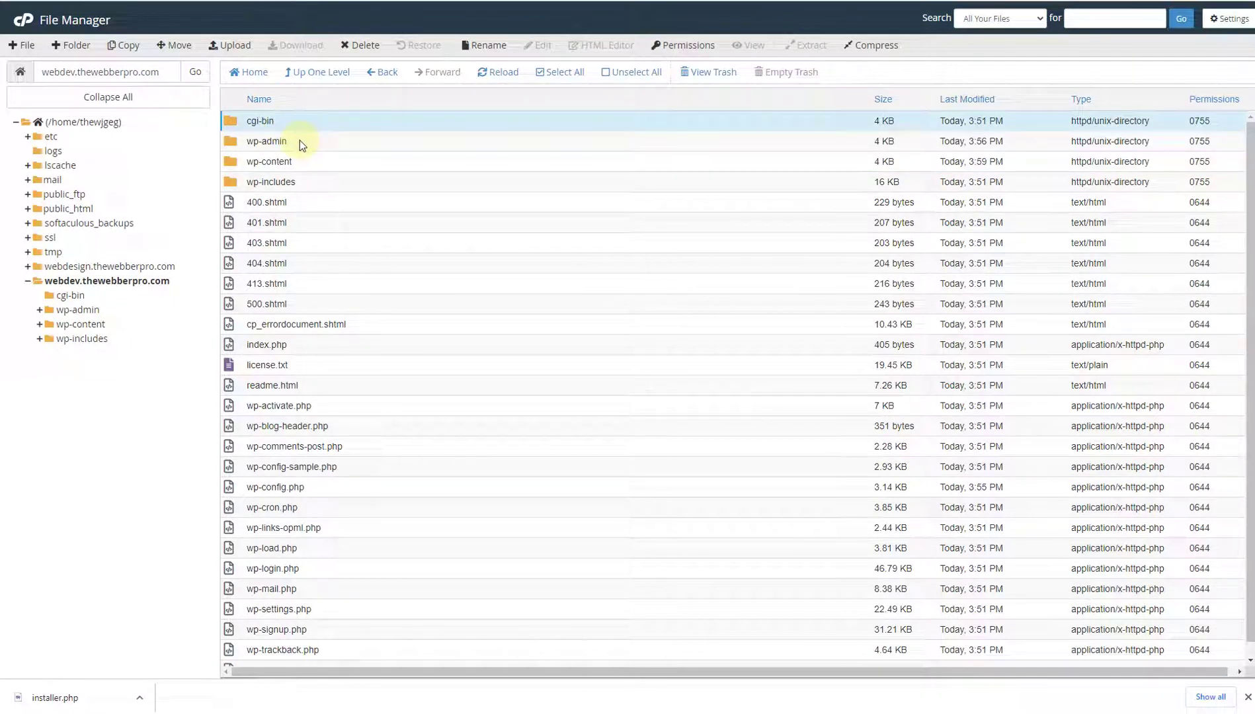
Step: Permanently delete all files in the webdev.thewebberpro.com folder, skipping the trash, after viewing the site's current front page
left_click(549, 74)
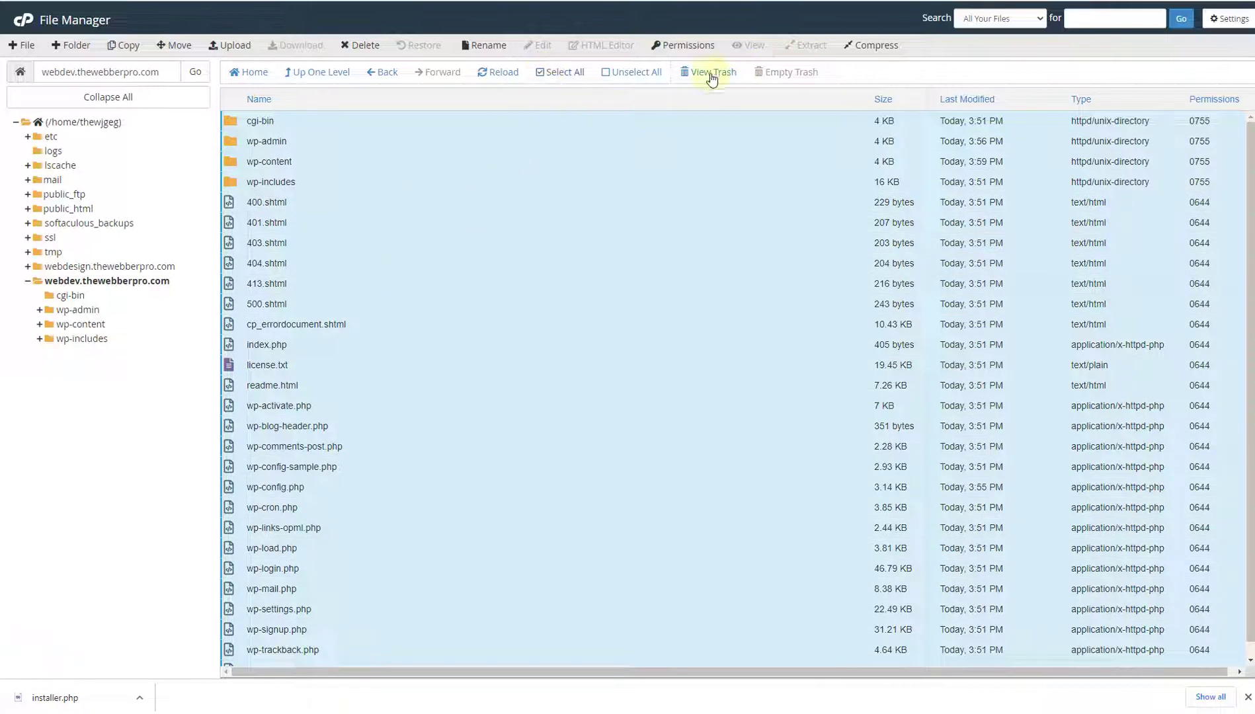
left_click(358, 48)
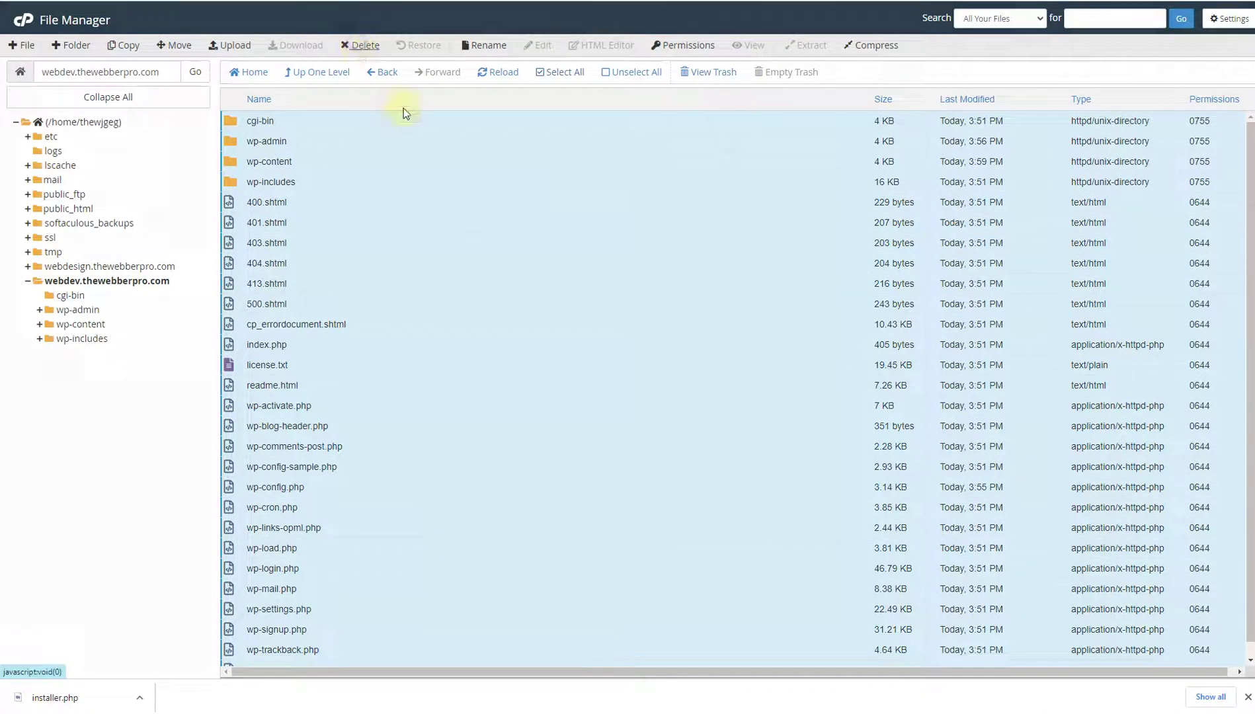
left_click(568, 405)
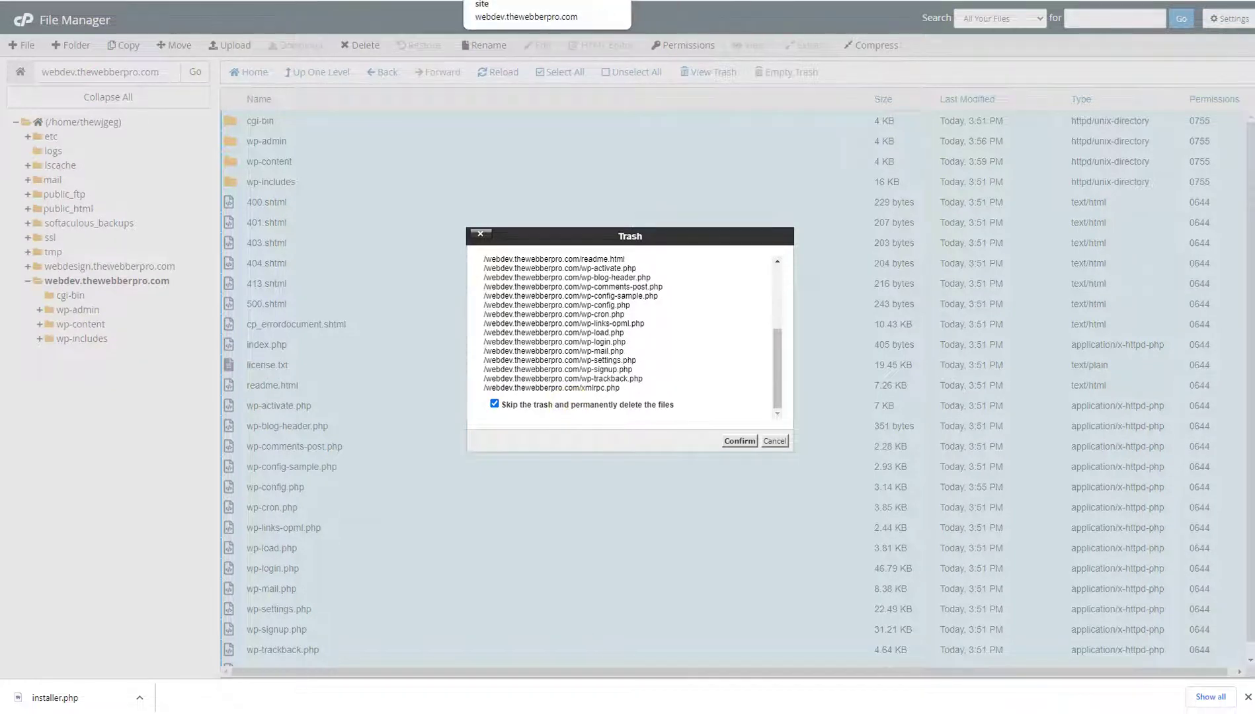
left_click(505, 8)
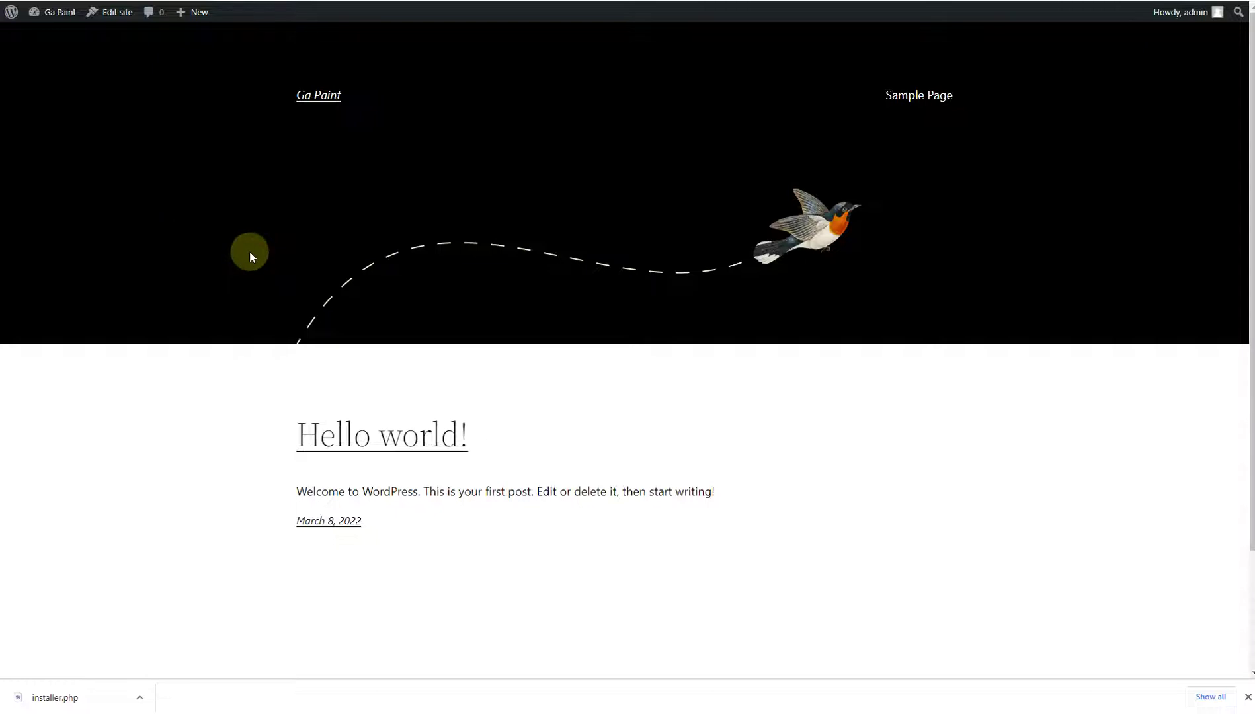
scroll(256, 242, "down", 3)
scroll(261, 251, "up", 2)
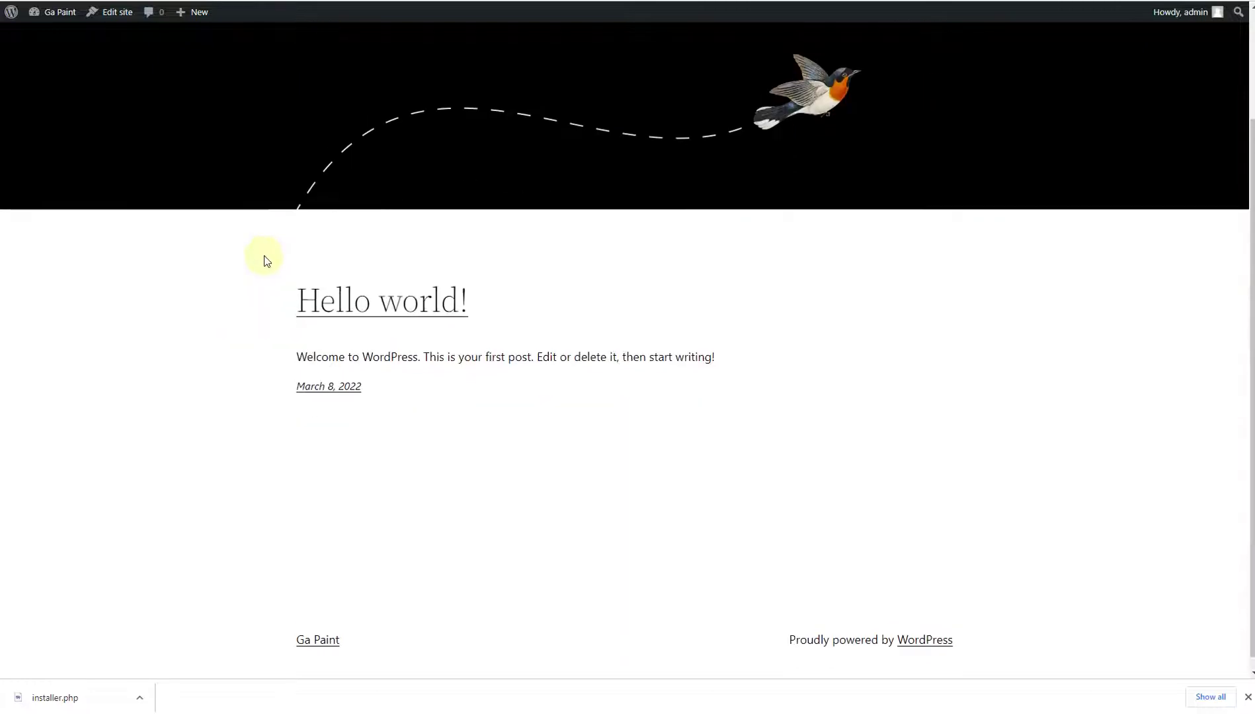
scroll(270, 267, "up", 1)
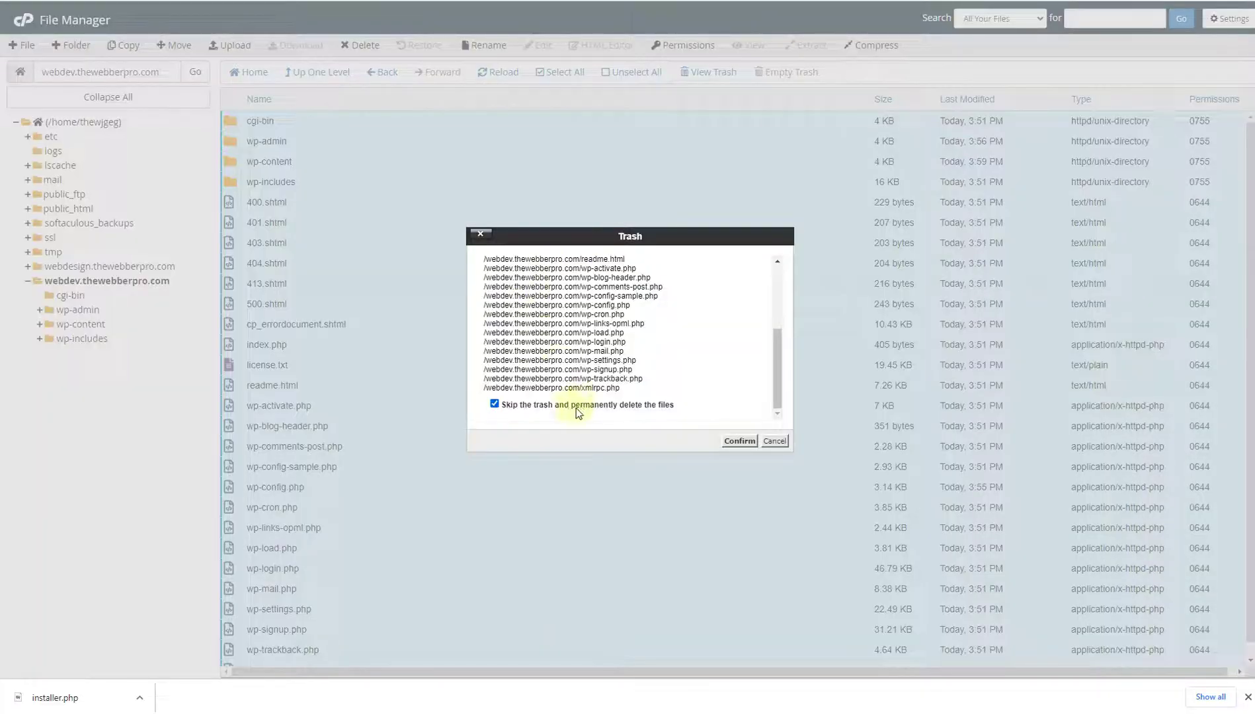
left_click(738, 440)
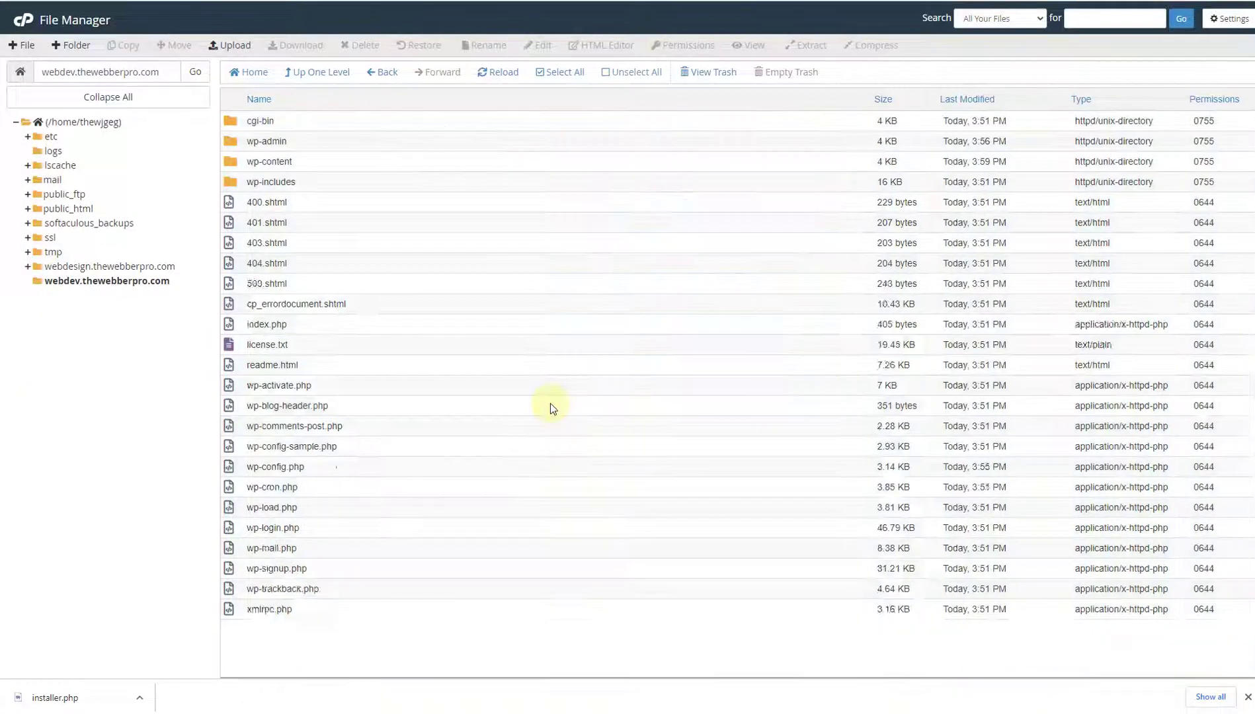
Step: Upload installer.php and the 20220308_gapaint archive from Downloads > Compressed to the webdev.thewebberpro.com folder
left_click(241, 49)
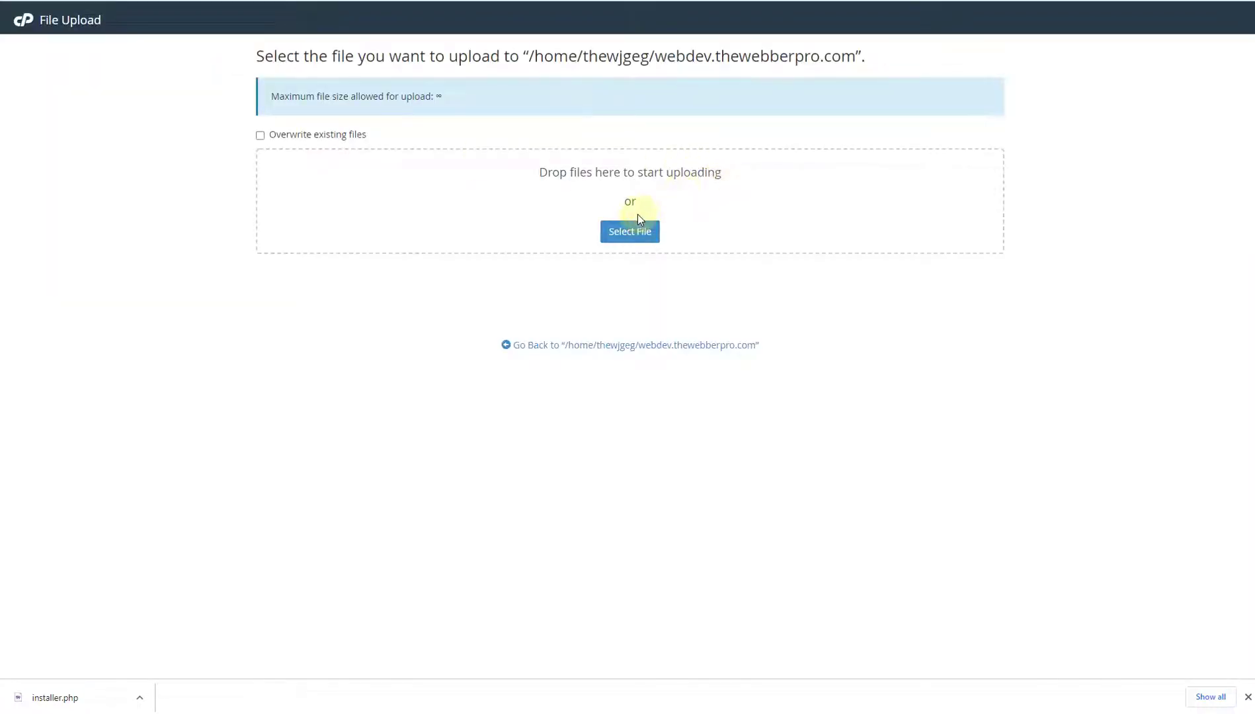
left_click_drag(73, 697, 625, 227)
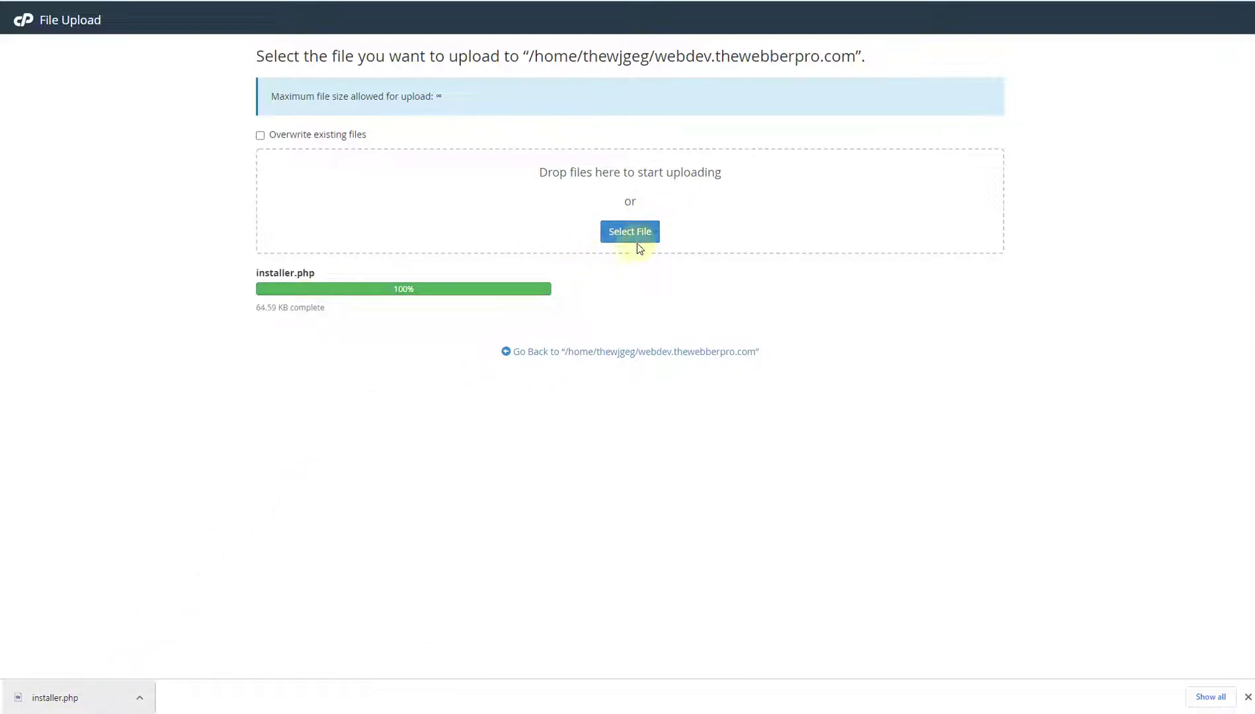
left_click(643, 249)
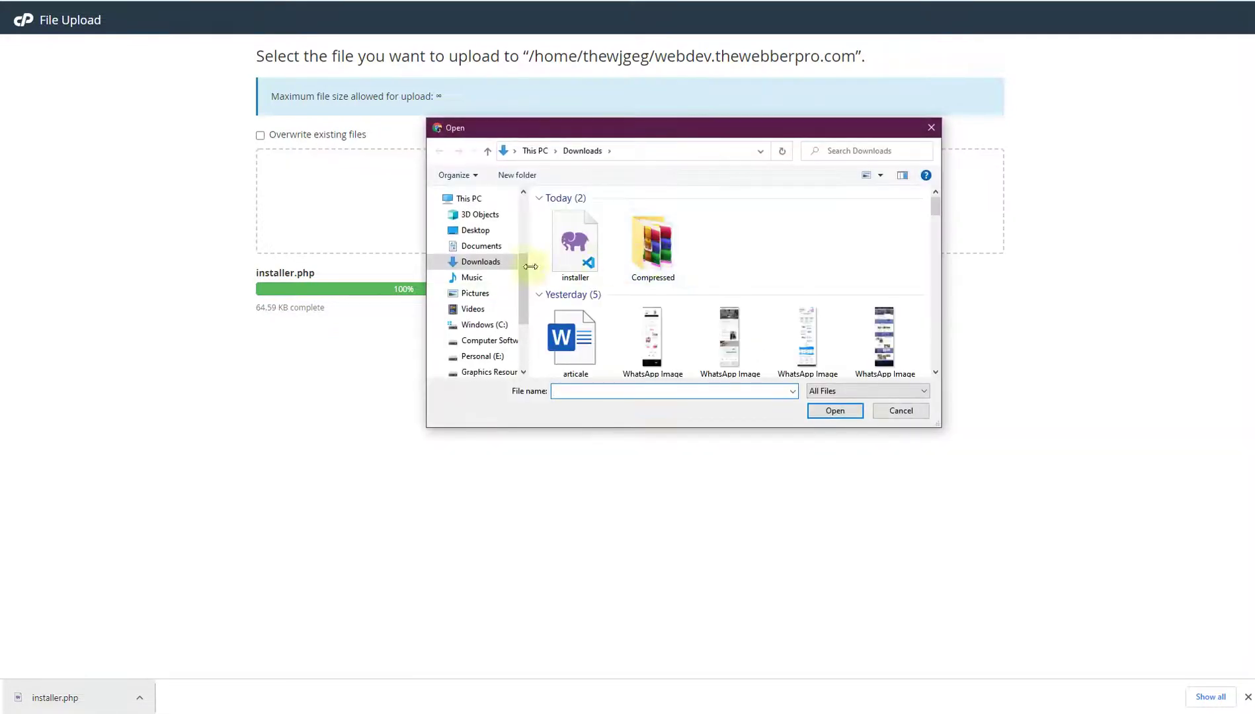
double_click(636, 252)
left_click(581, 233)
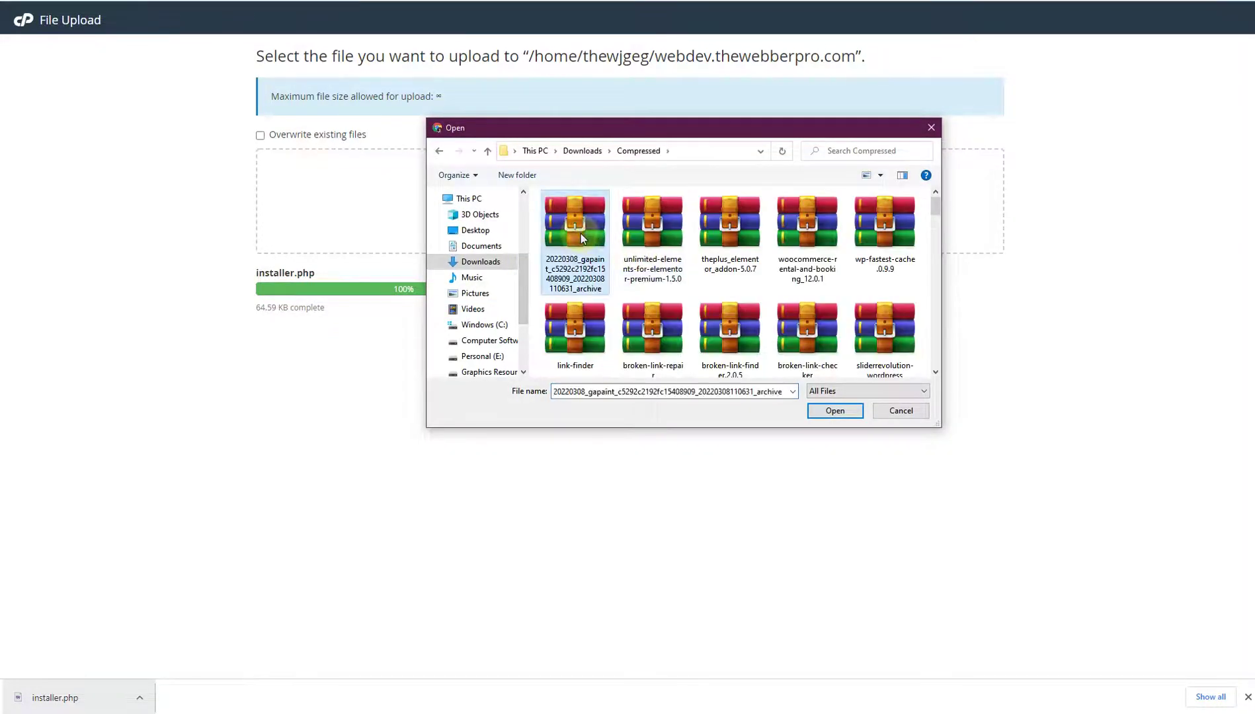
left_click(839, 414)
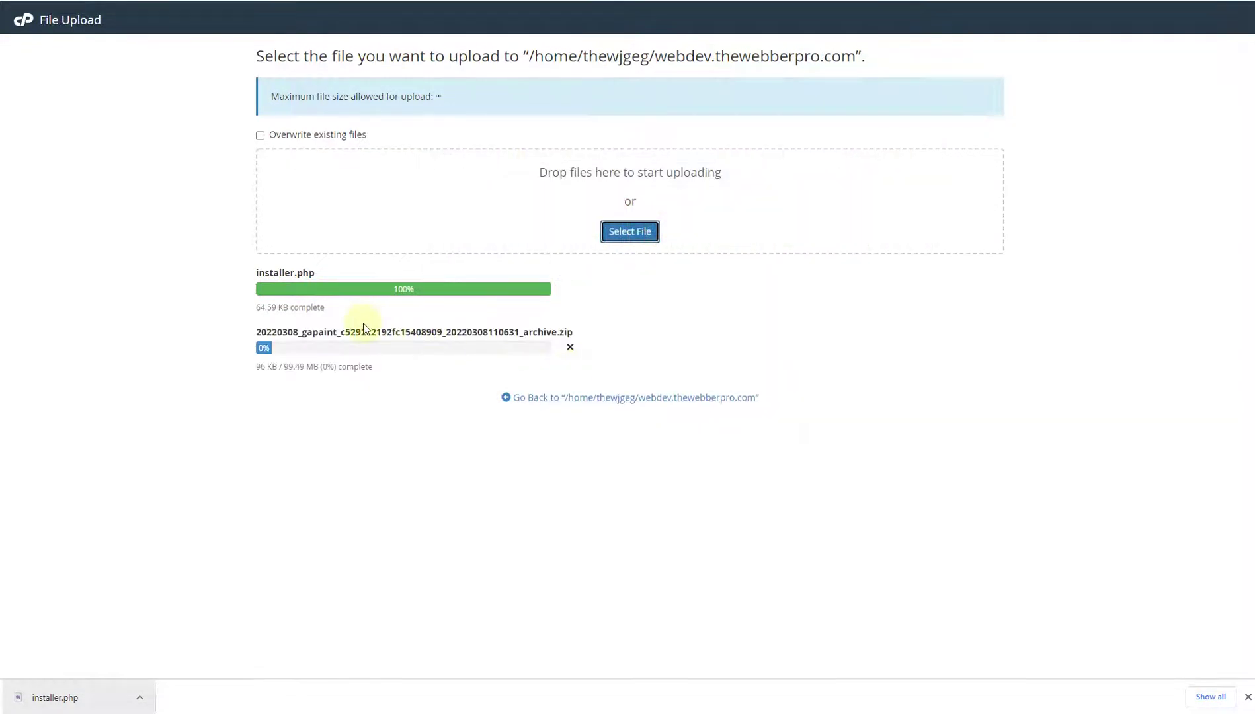
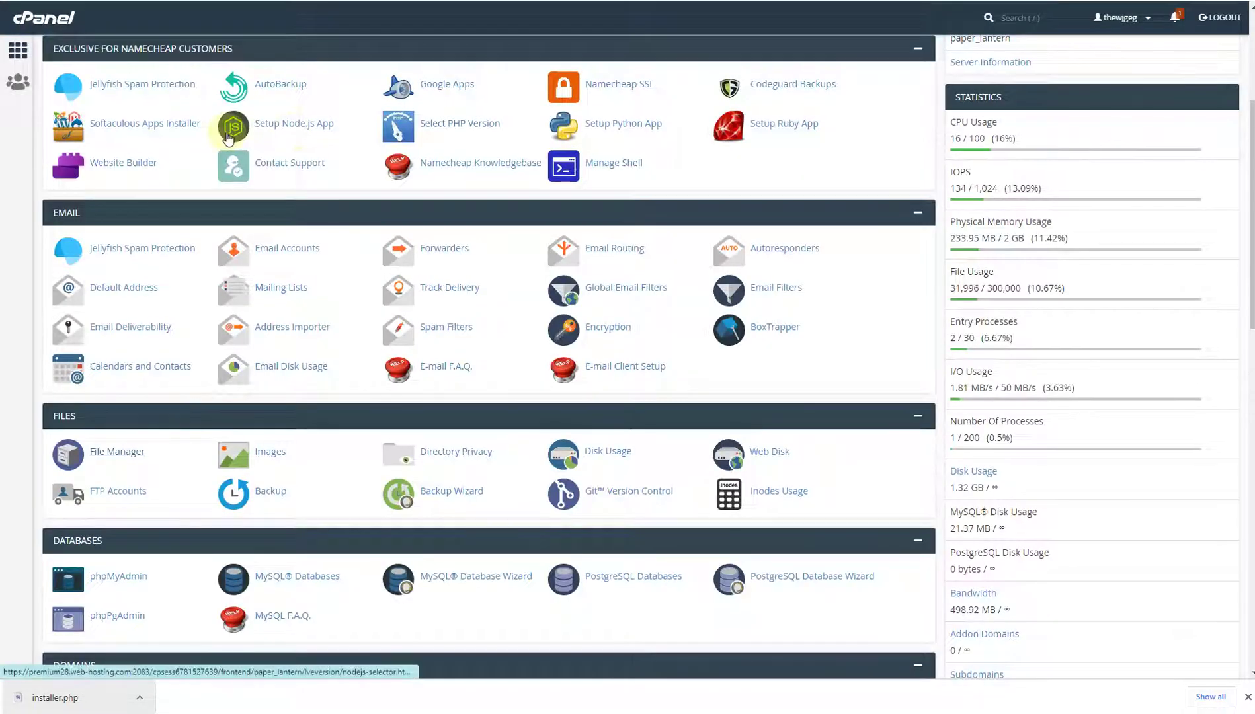
Step: Show the account's MySQL databases page and enter ga-painting as the new database's name
scroll(252, 238, "down", 4)
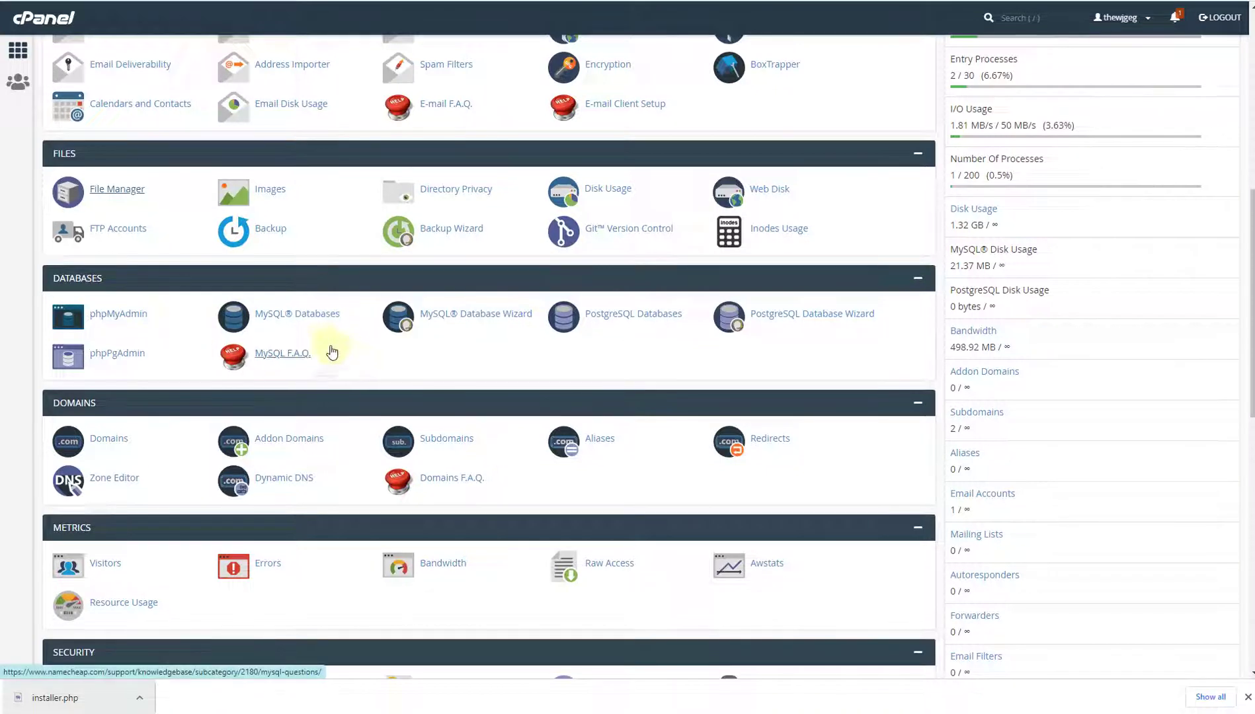
left_click(296, 316)
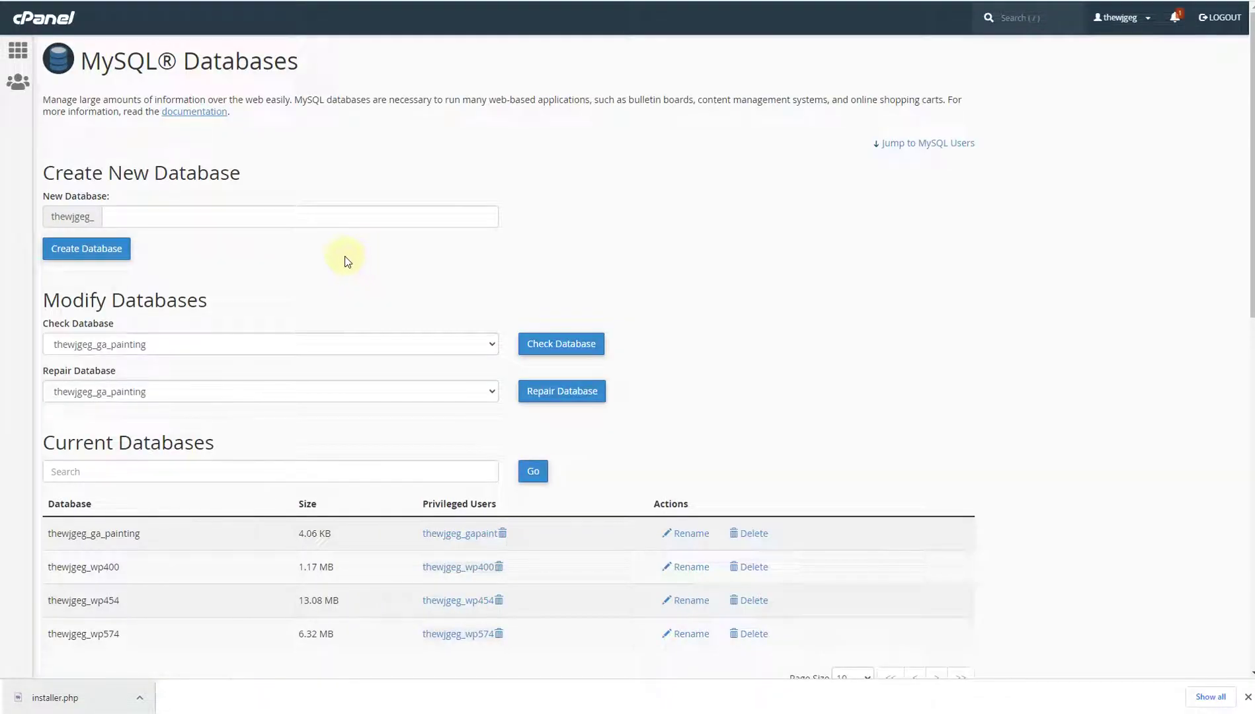
left_click_drag(109, 196, 43, 198)
left_click(130, 211)
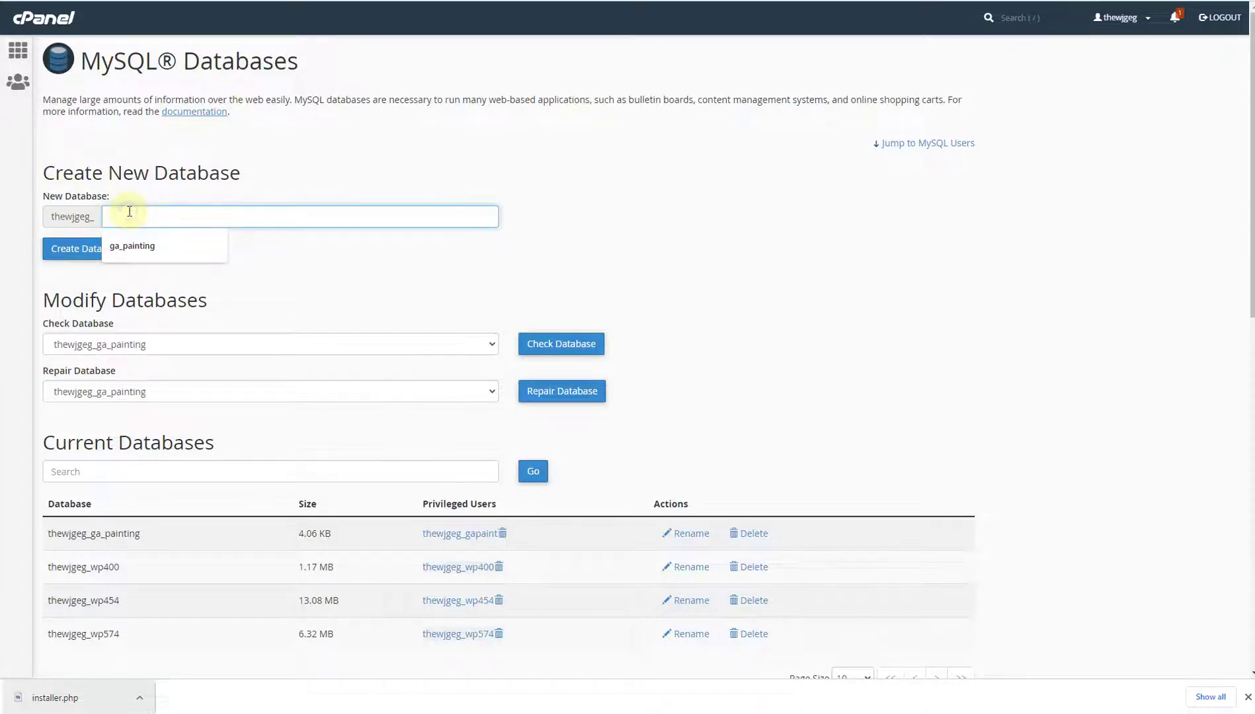
left_click(119, 245)
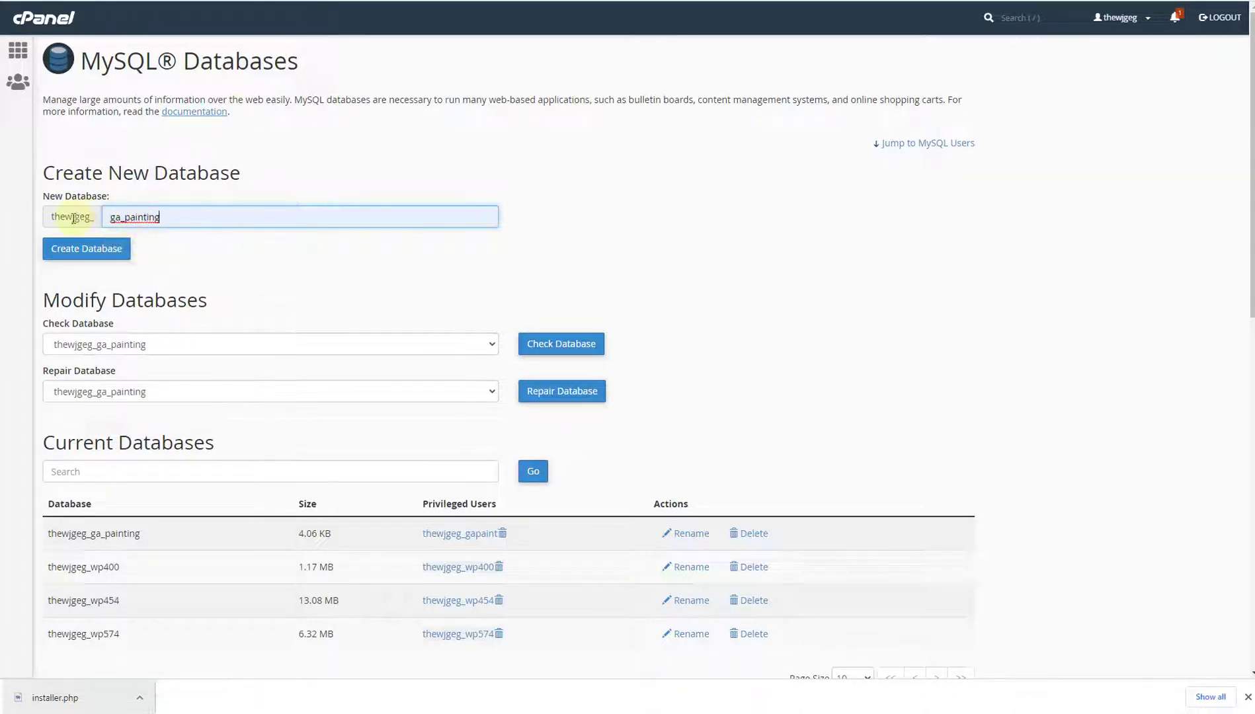
left_click(122, 217)
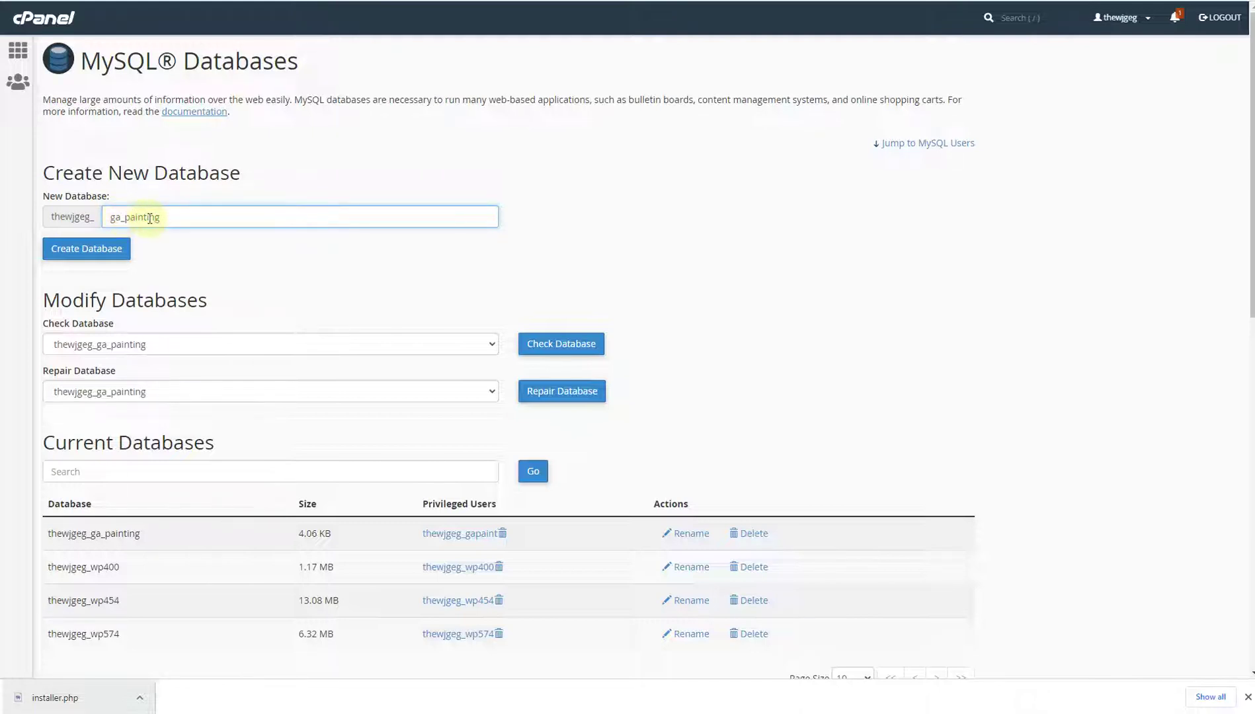
key("BackSpace")
type("-")
Step: Copy the new database's name and record it in the Notepad notes as "Database name: ga-painting"
left_click_drag(160, 220, 114, 221)
right_click(121, 221)
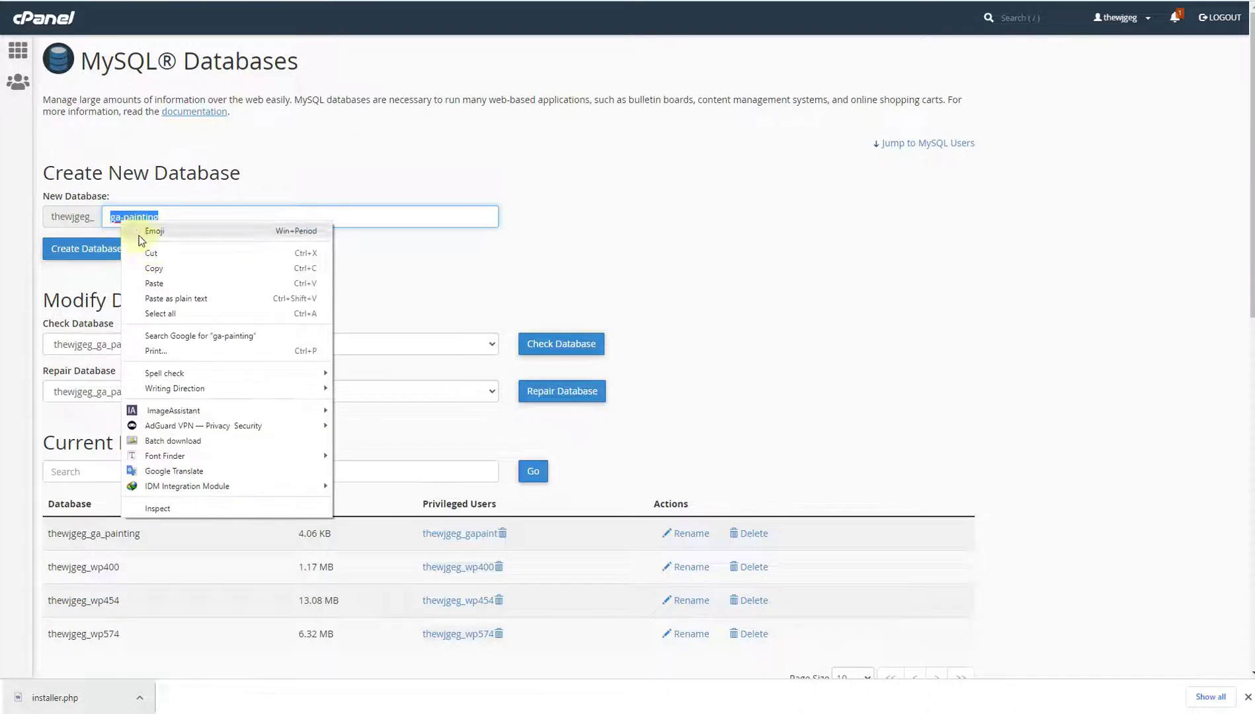
left_click(154, 269)
mouse_move(561, 713)
left_click(561, 668)
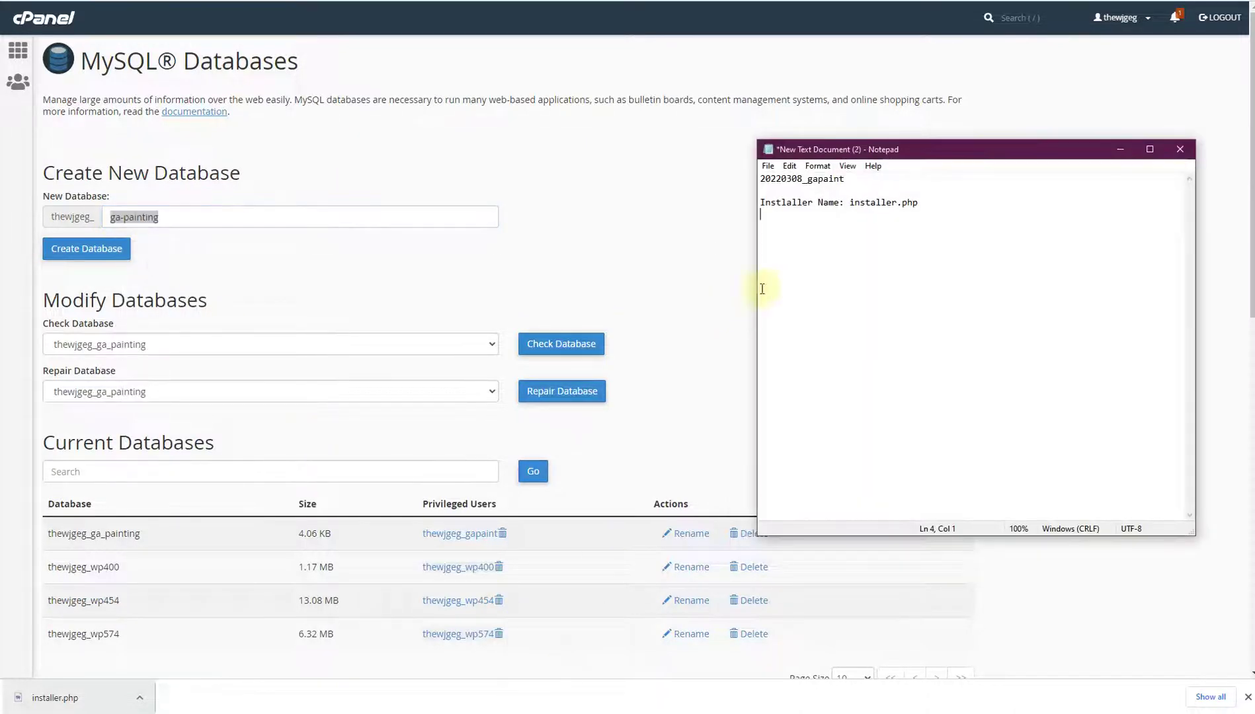
type("Database namer")
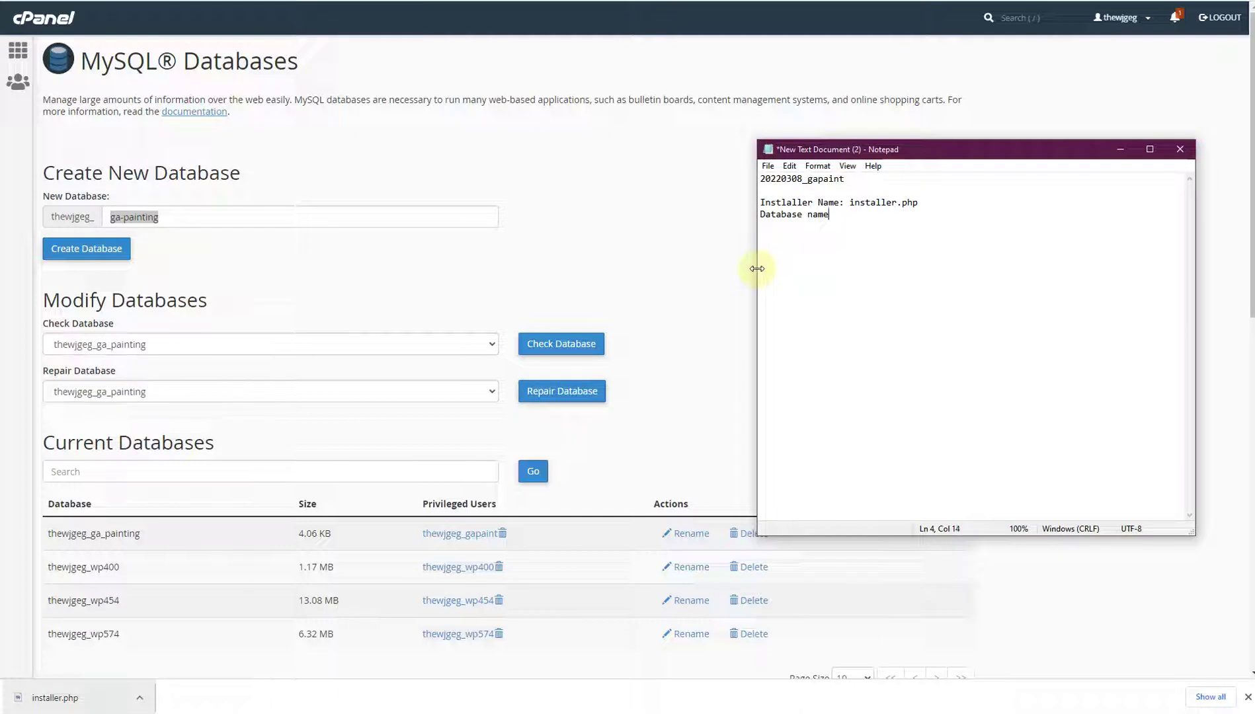
key("ctrl+v")
left_click(631, 205)
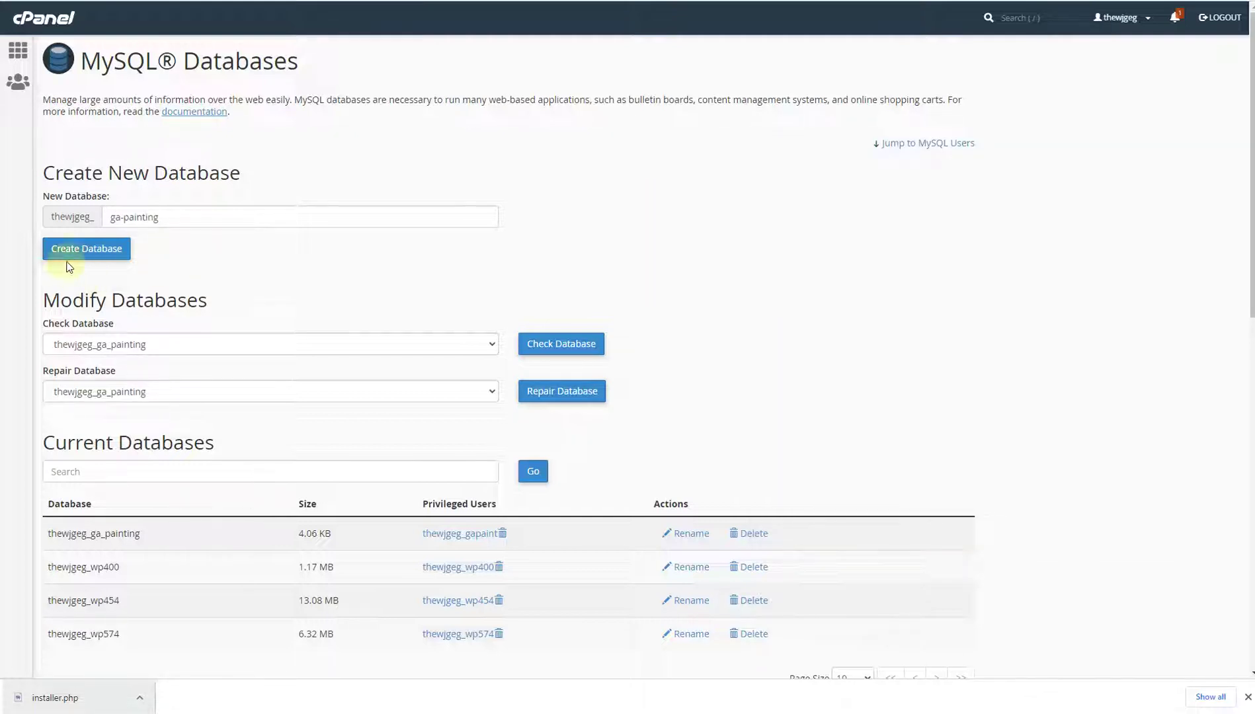
Step: Create the ga-painting database and return to the MySQL databases overview
left_click_drag(166, 218, 100, 220)
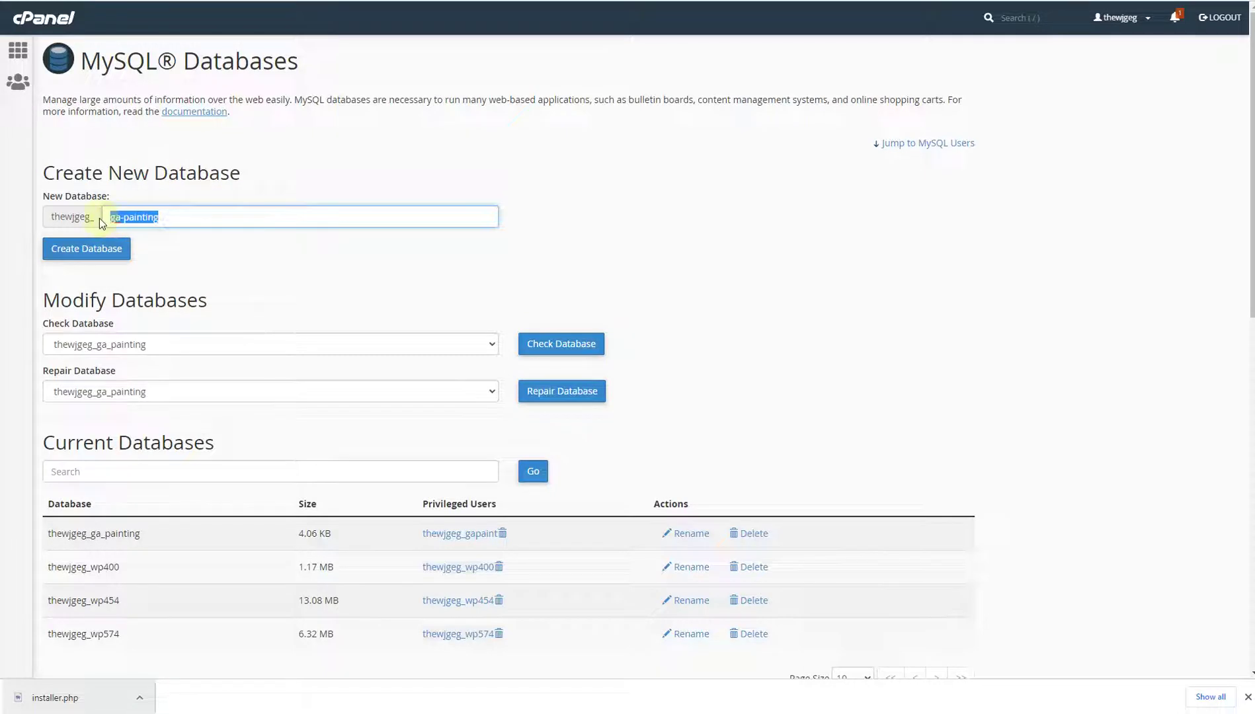
left_click(77, 251)
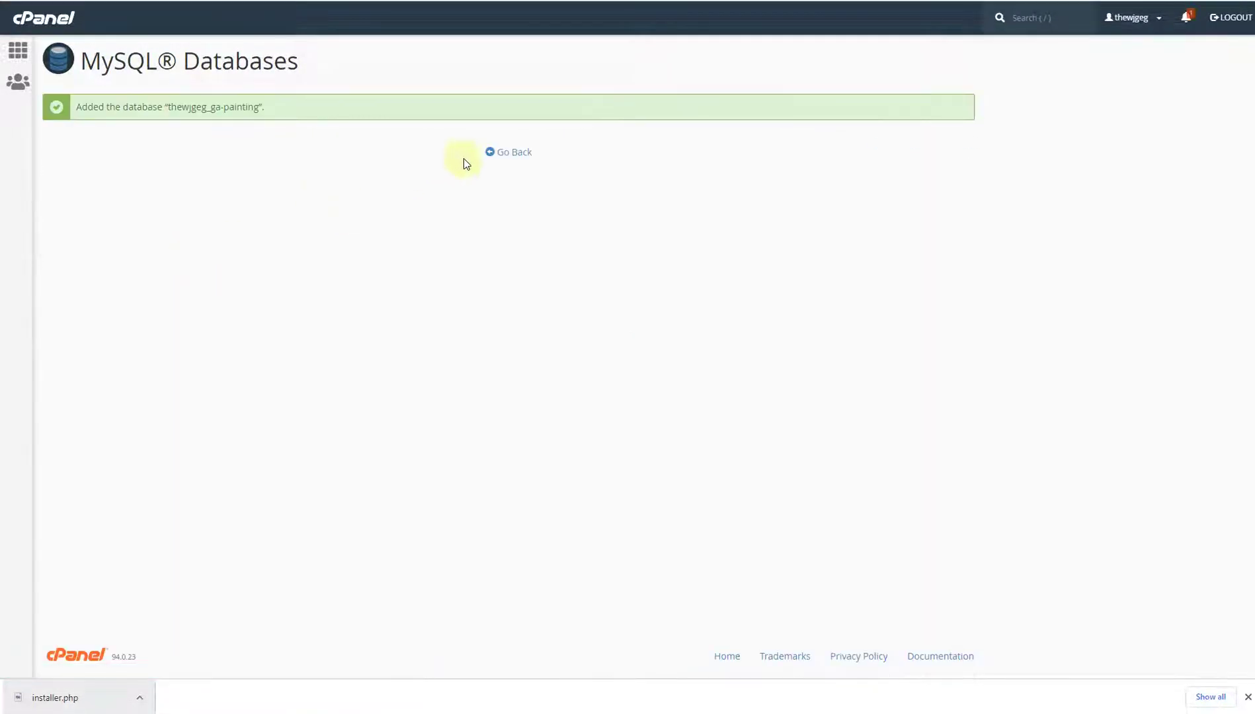
left_click(504, 152)
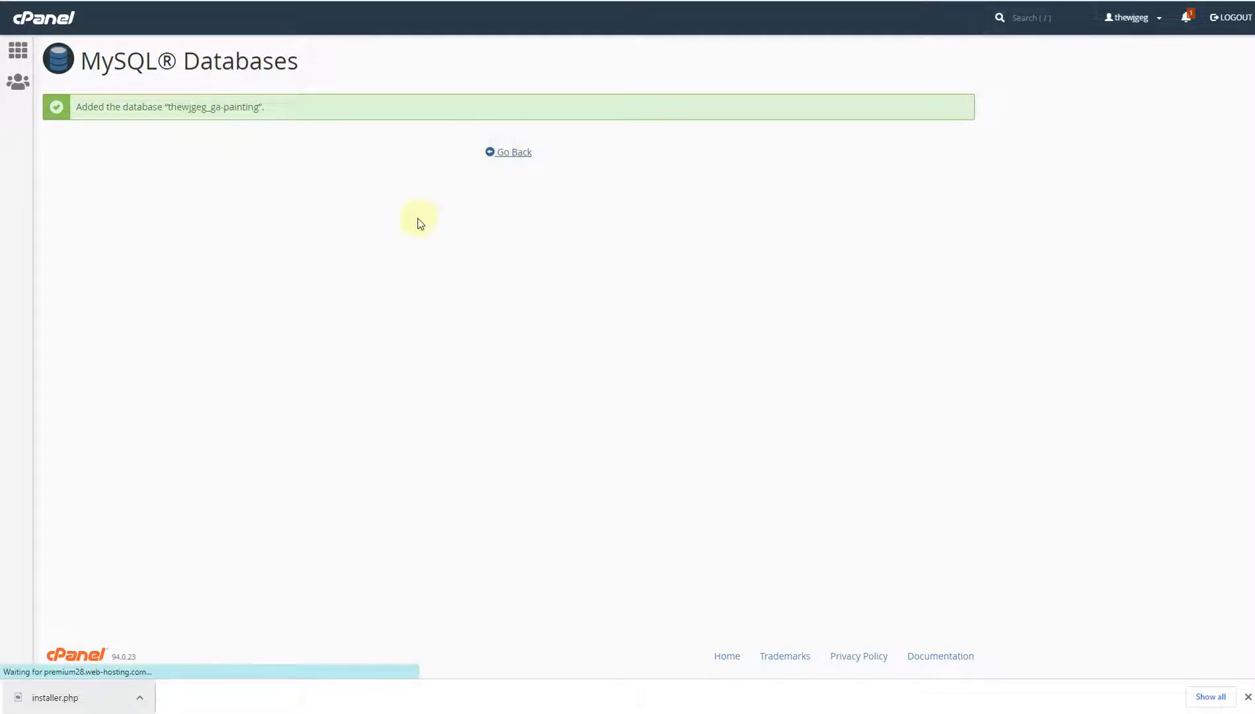
Step: Enter gapaints as the username for a new MySQL user
scroll(252, 263, "down", 7)
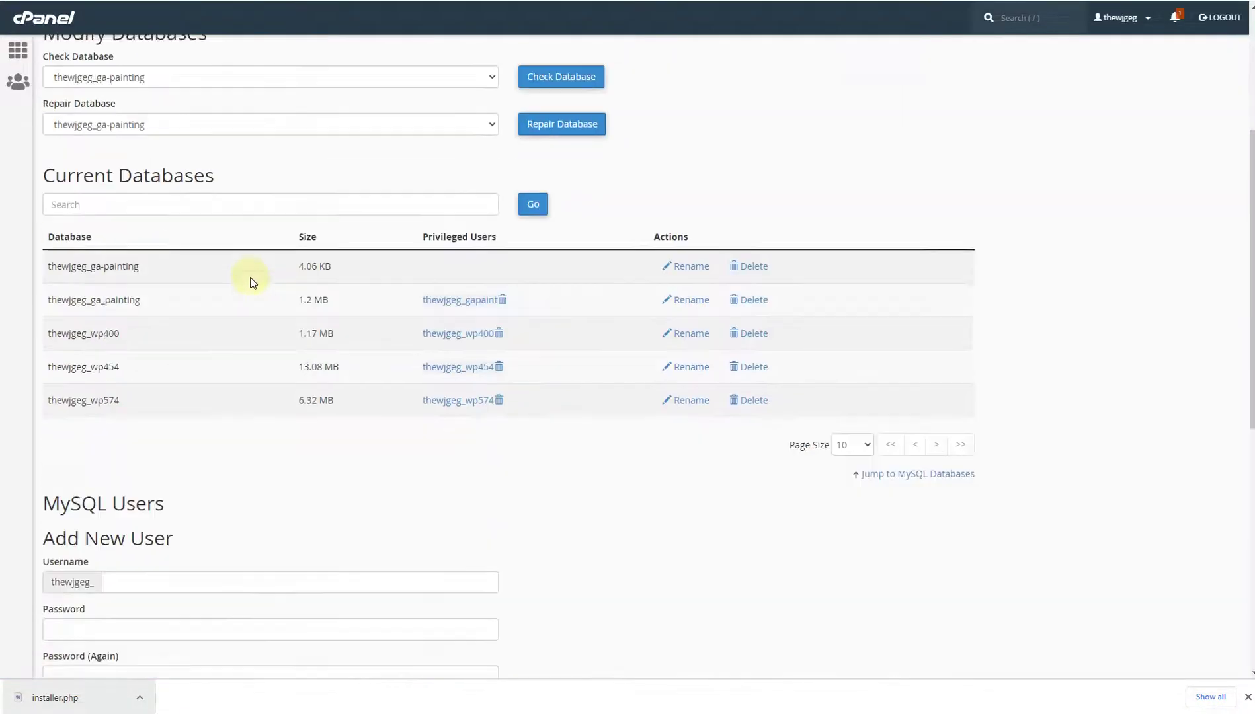
scroll(231, 341, "down", 2)
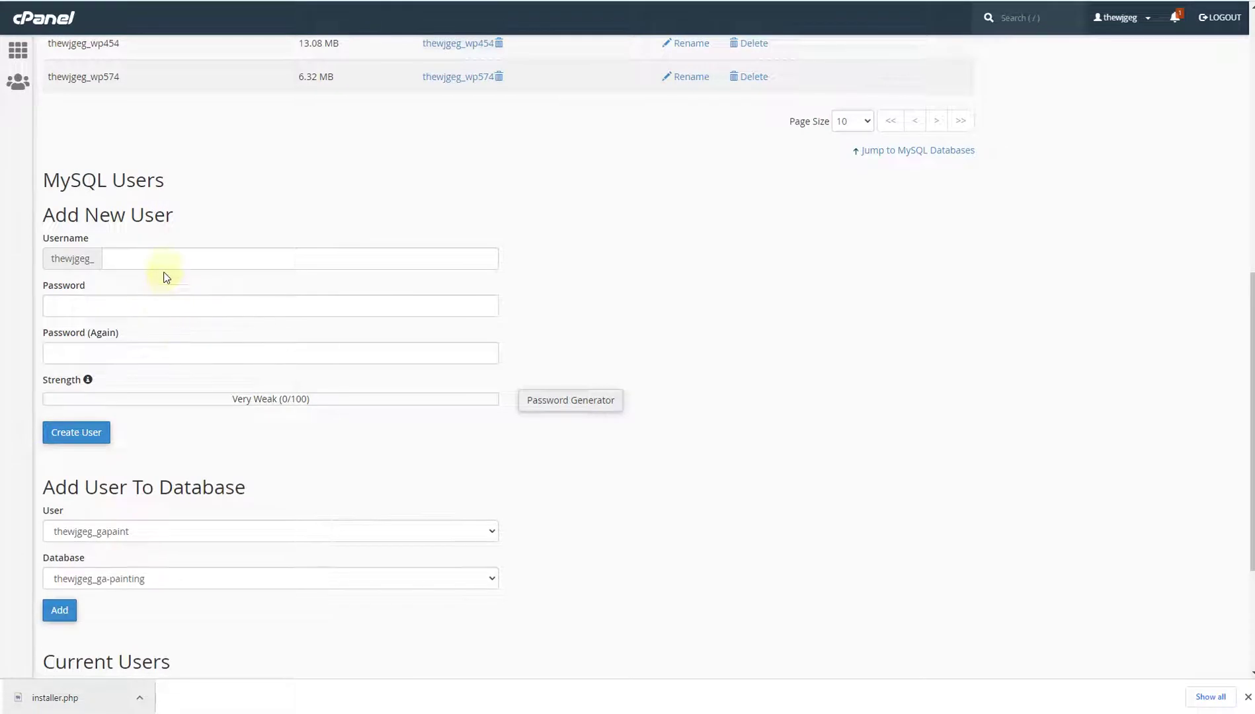
left_click(167, 255)
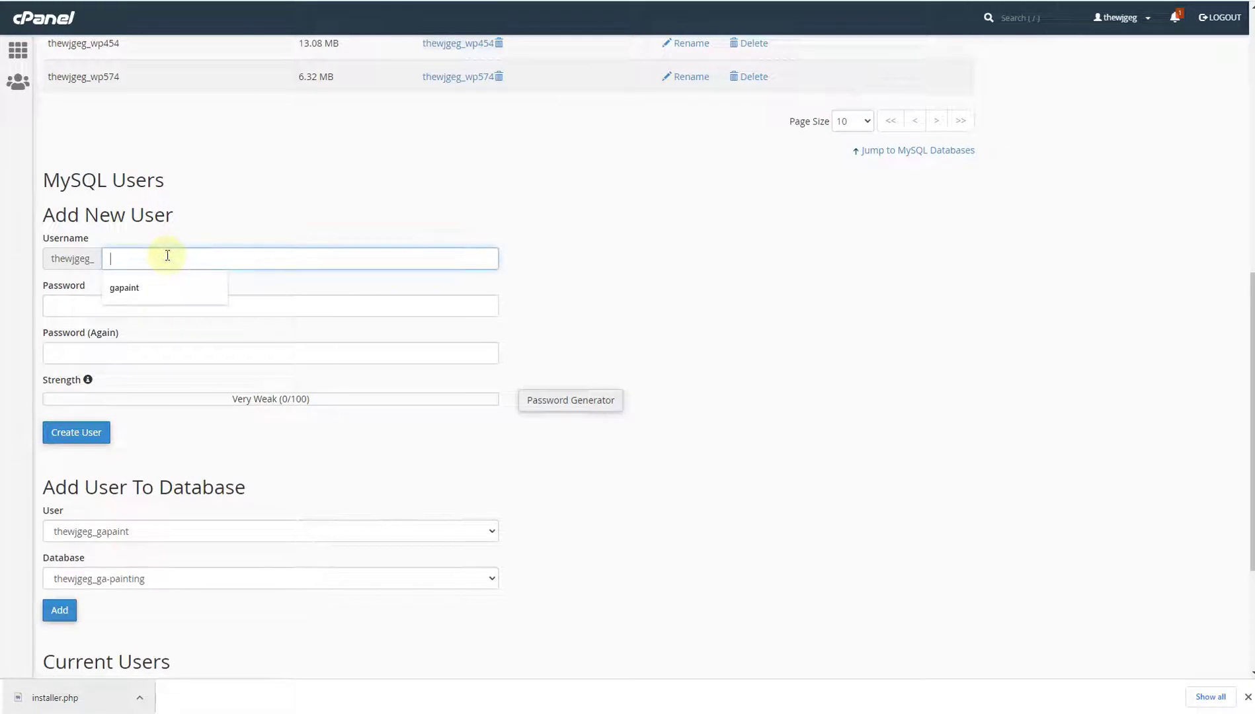
left_click(154, 292)
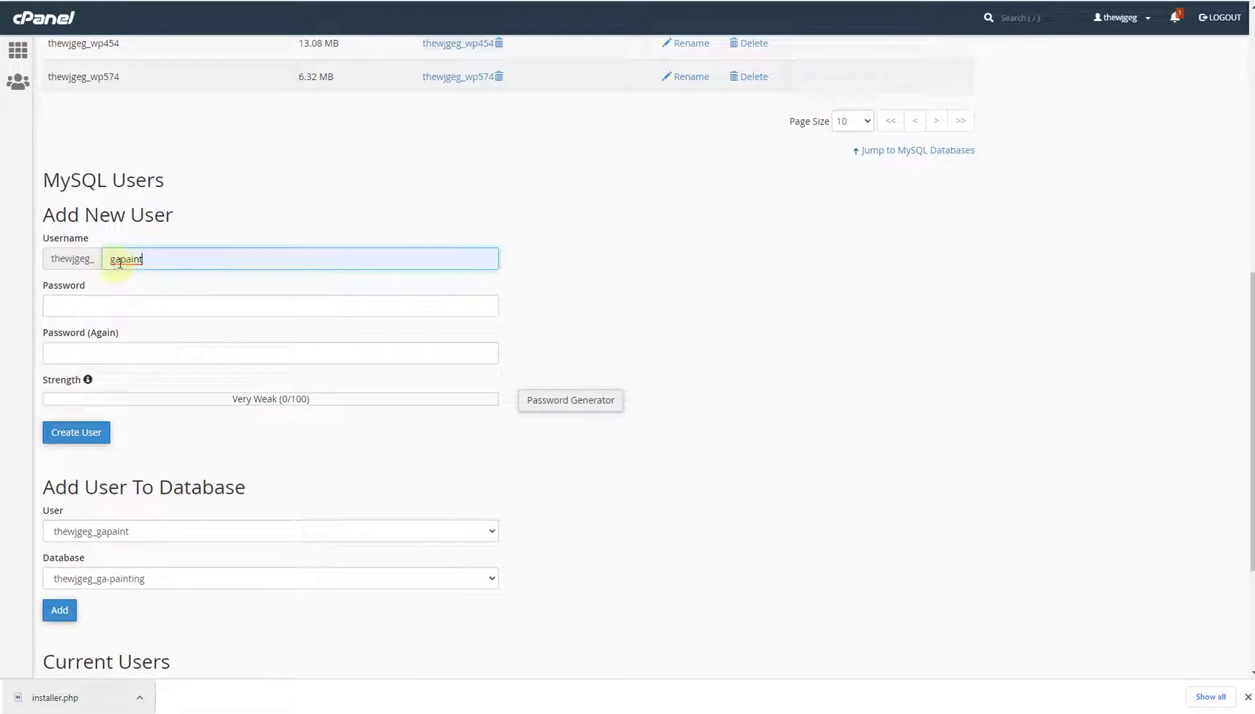
scroll(169, 250, "up", 7)
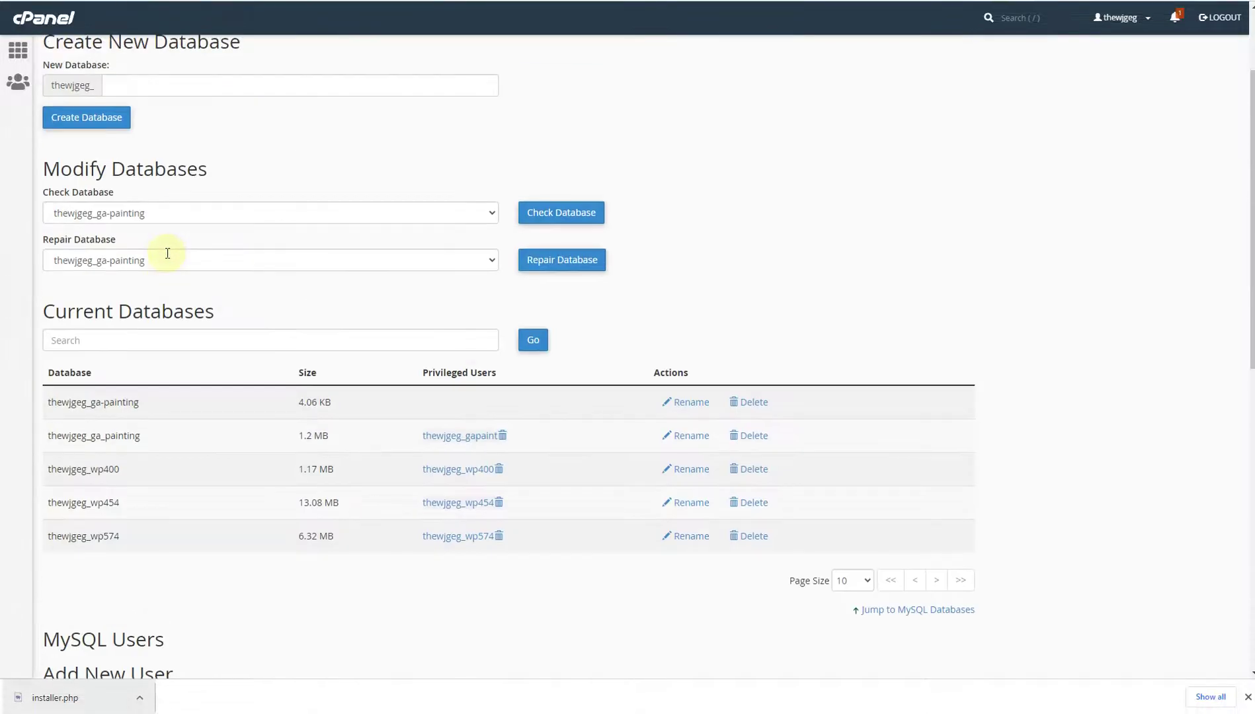
scroll(169, 257, "down", 6)
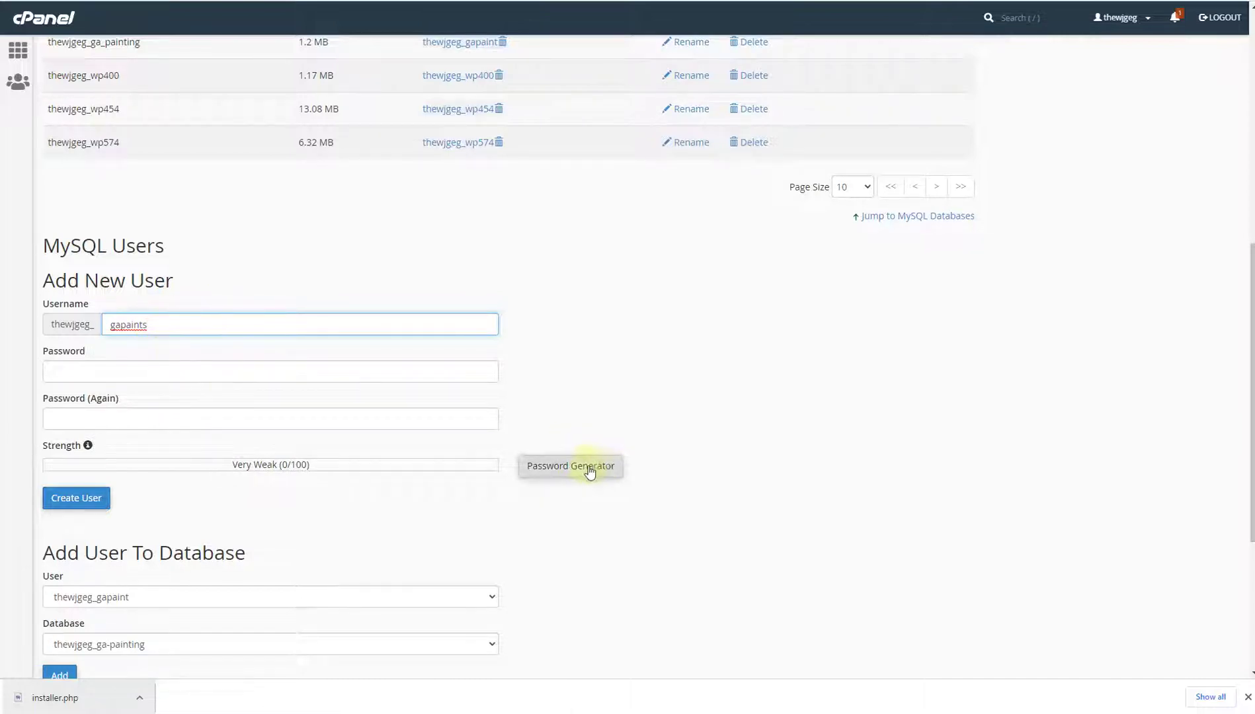
Step: Generate a password for the new MySQL user and record it in the Notepad notes on a "Password:" line
left_click(123, 370)
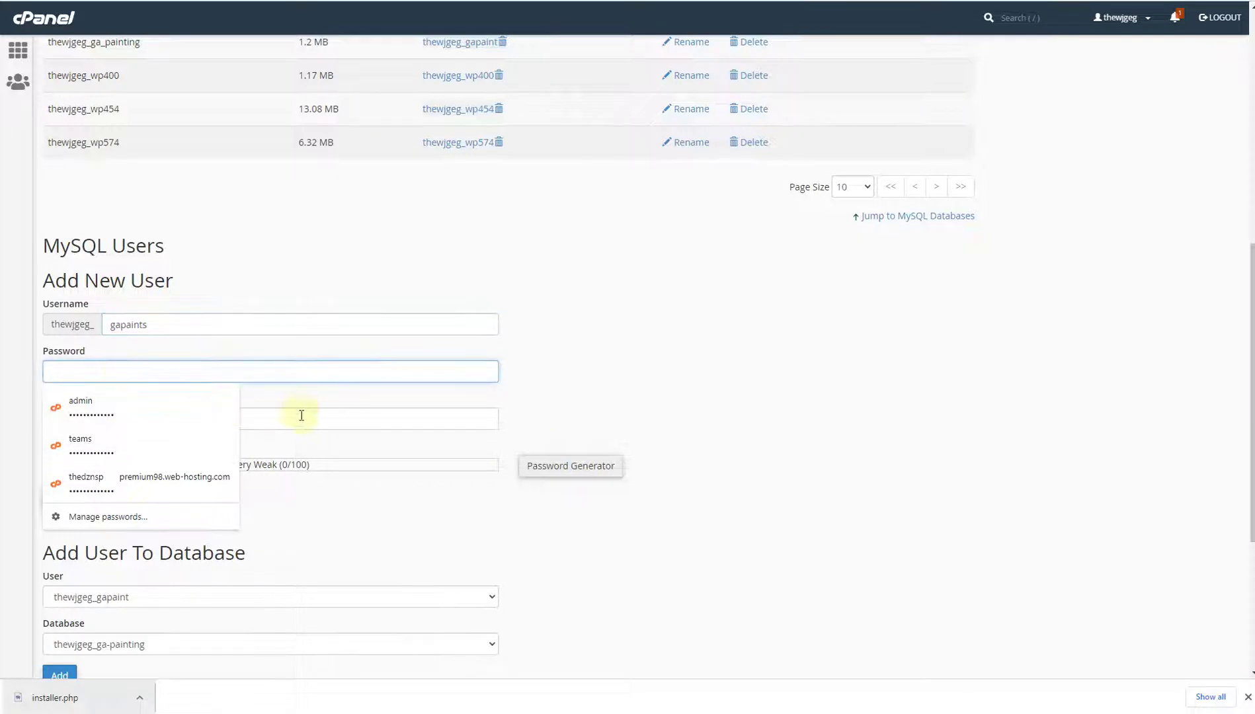
left_click(574, 471)
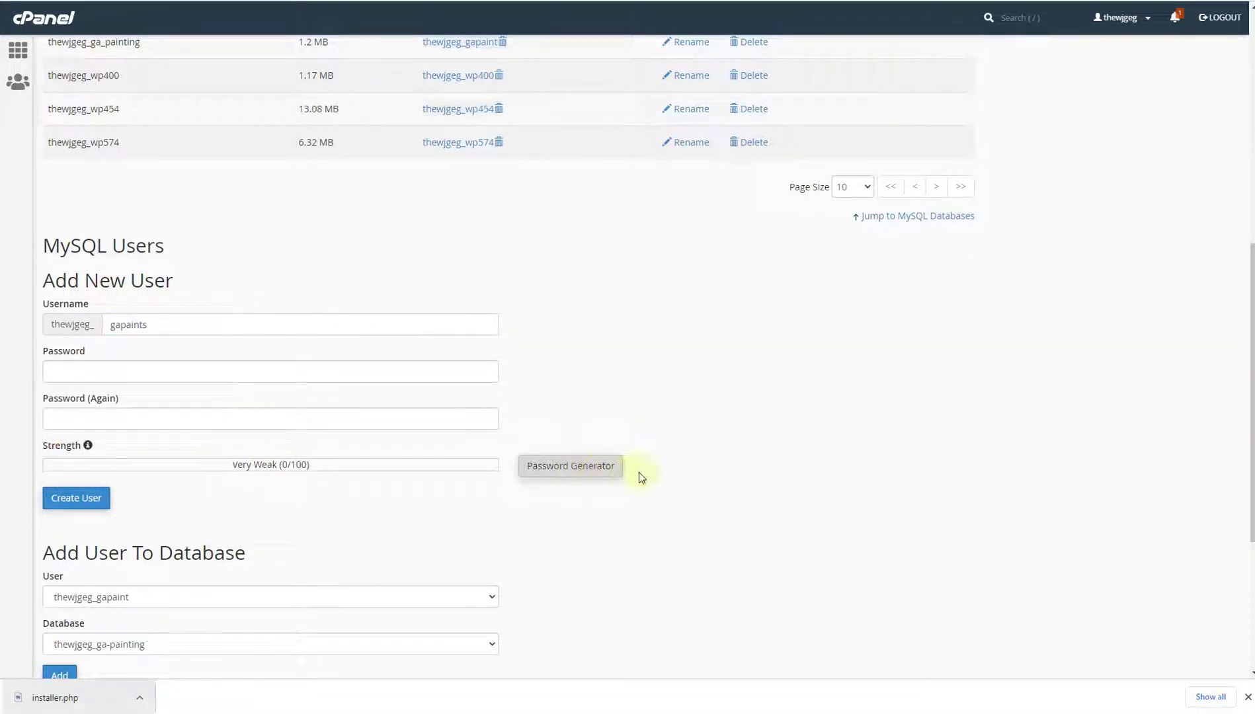
left_click(589, 472)
left_click_drag(573, 296, 515, 296)
right_click(531, 302)
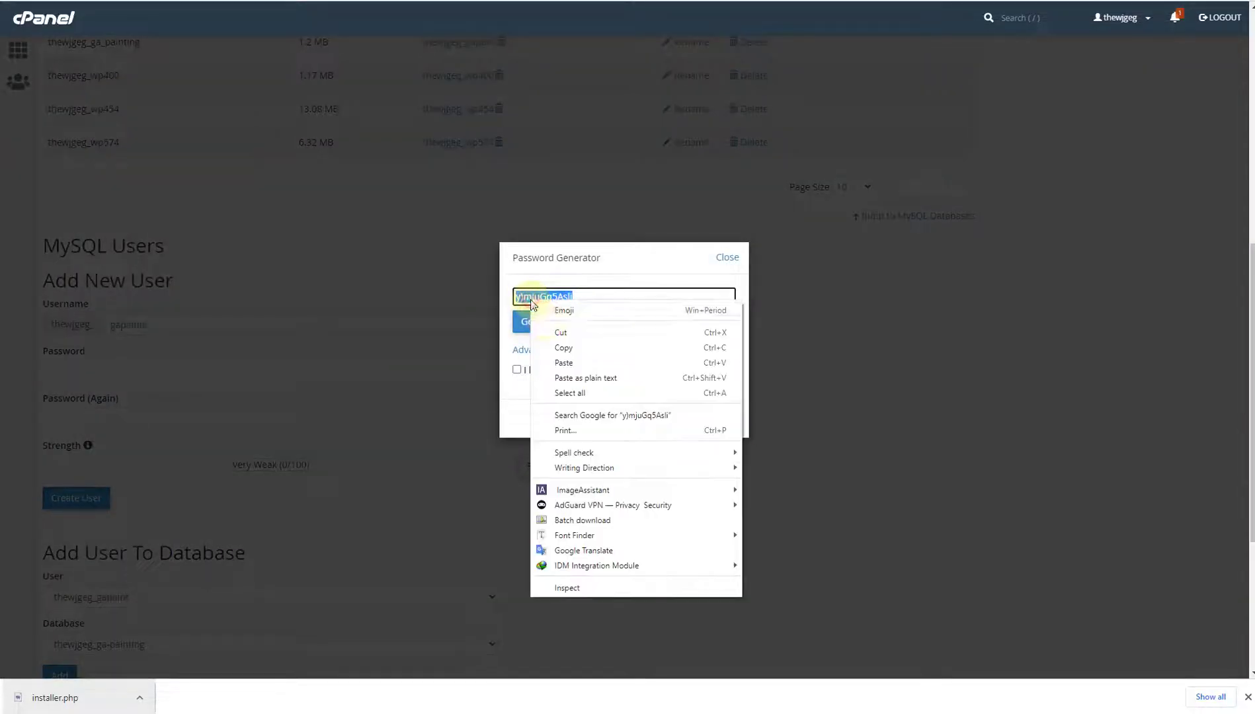
left_click(559, 347)
key("alt+Tab")
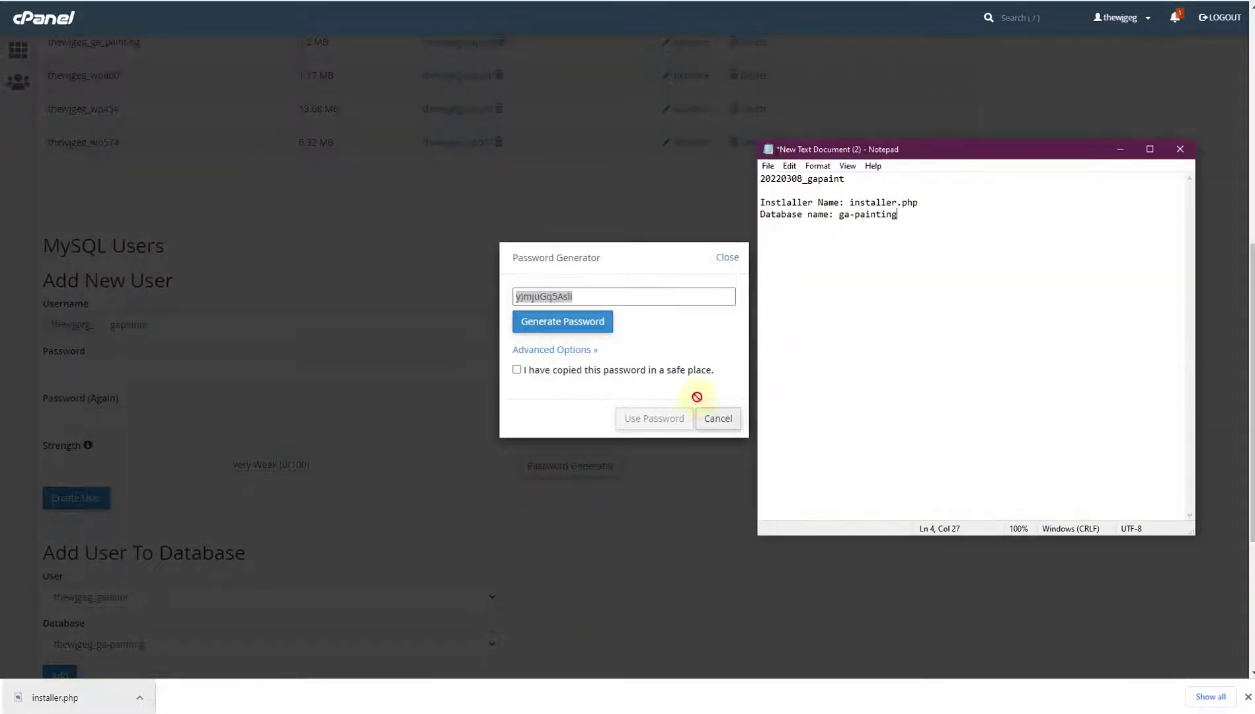
left_click(883, 261)
type("Password:")
key("ctrl+v")
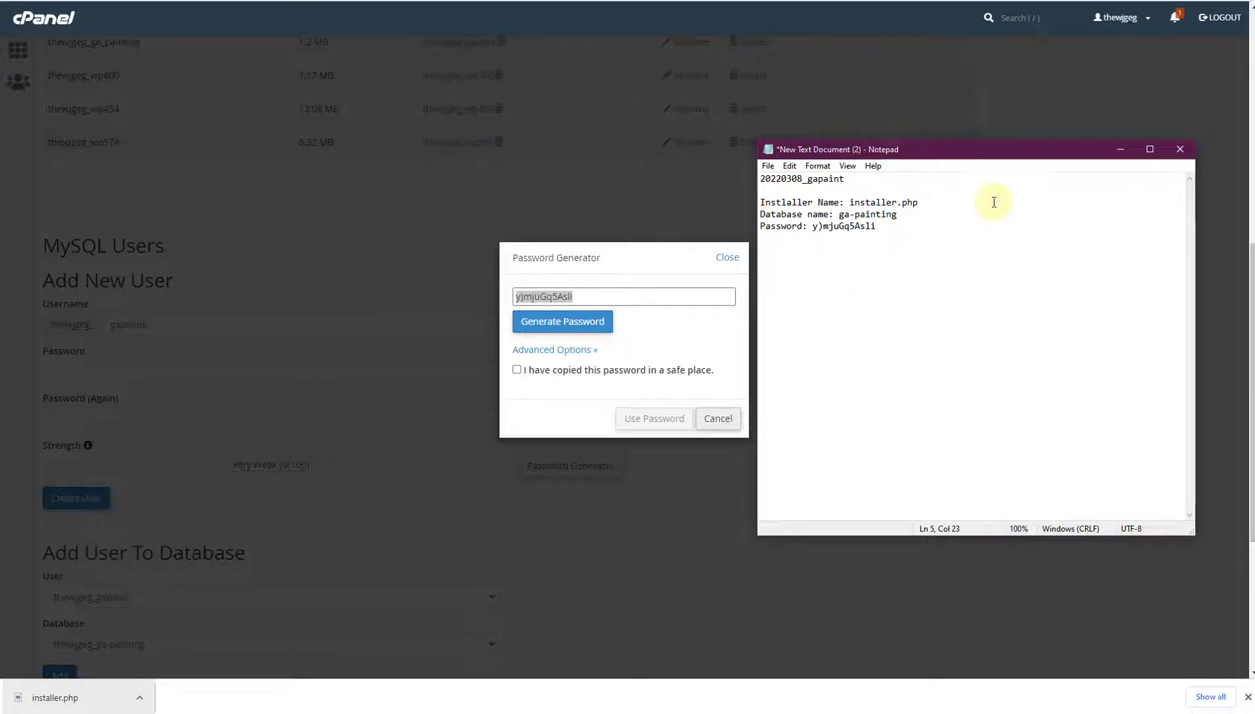
left_click(1120, 148)
Step: Apply the generated password to both password fields, create the gapaints user and return to the MySQL databases overview
left_click(517, 371)
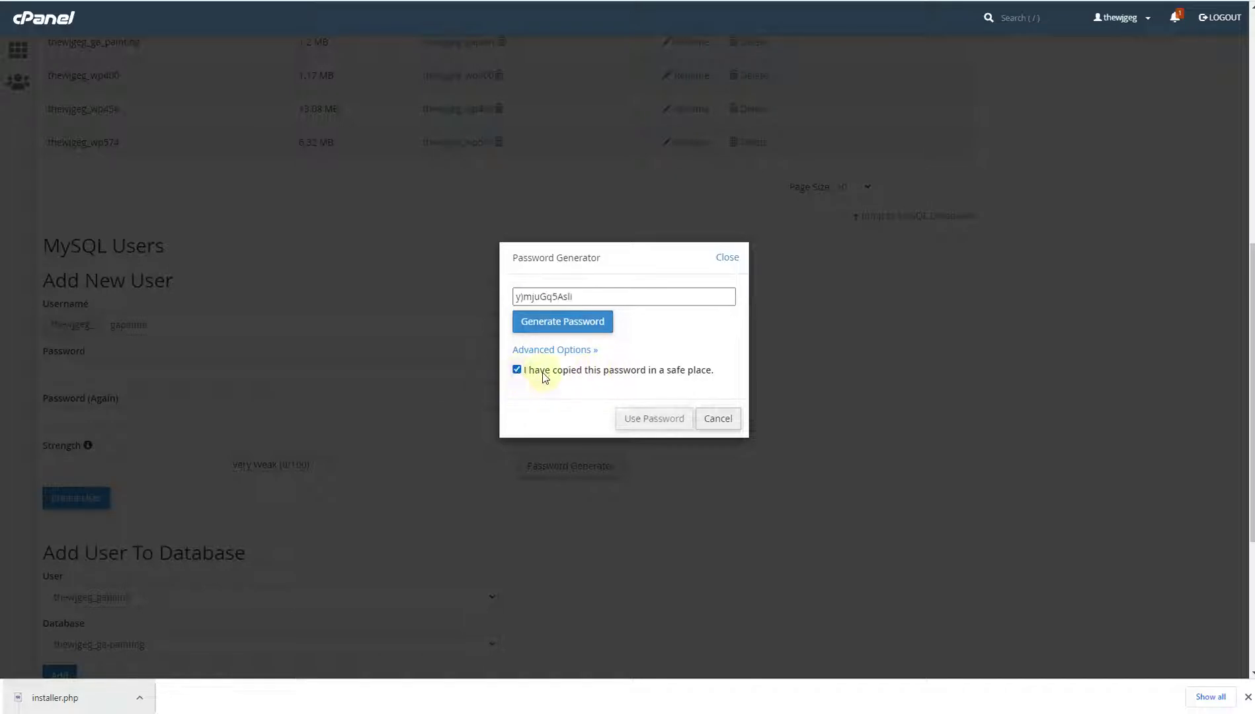
left_click(664, 422)
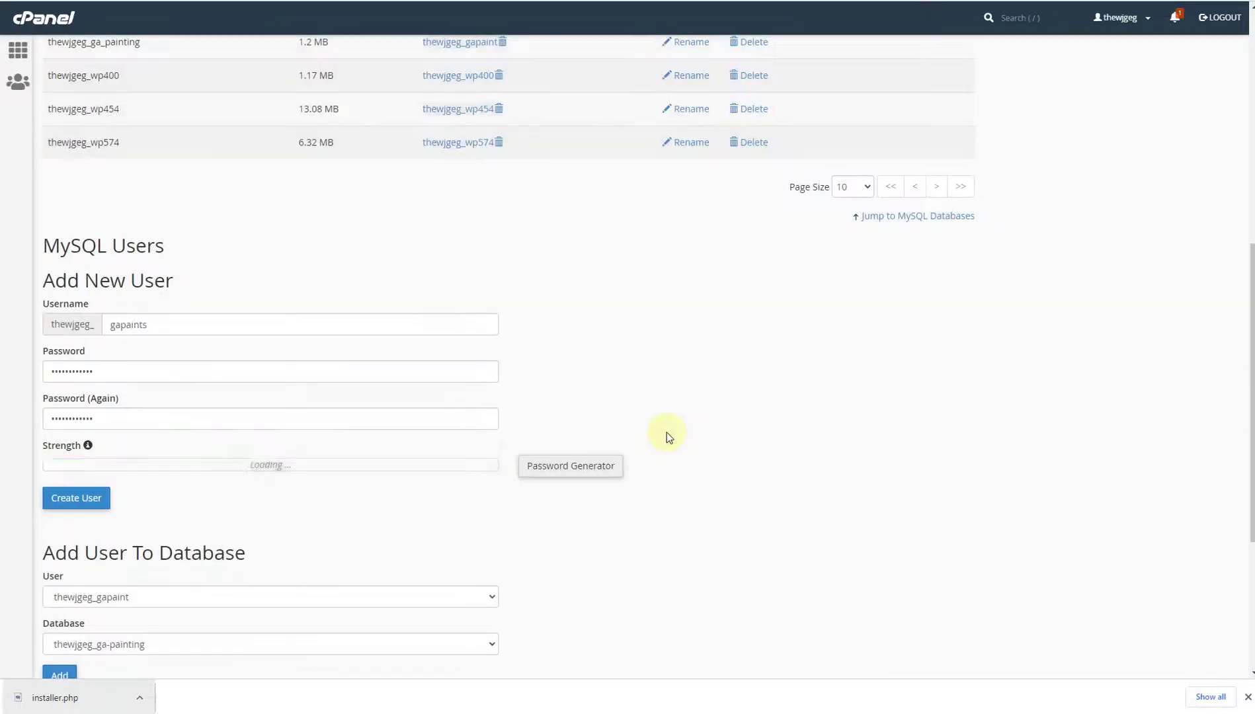
left_click(83, 508)
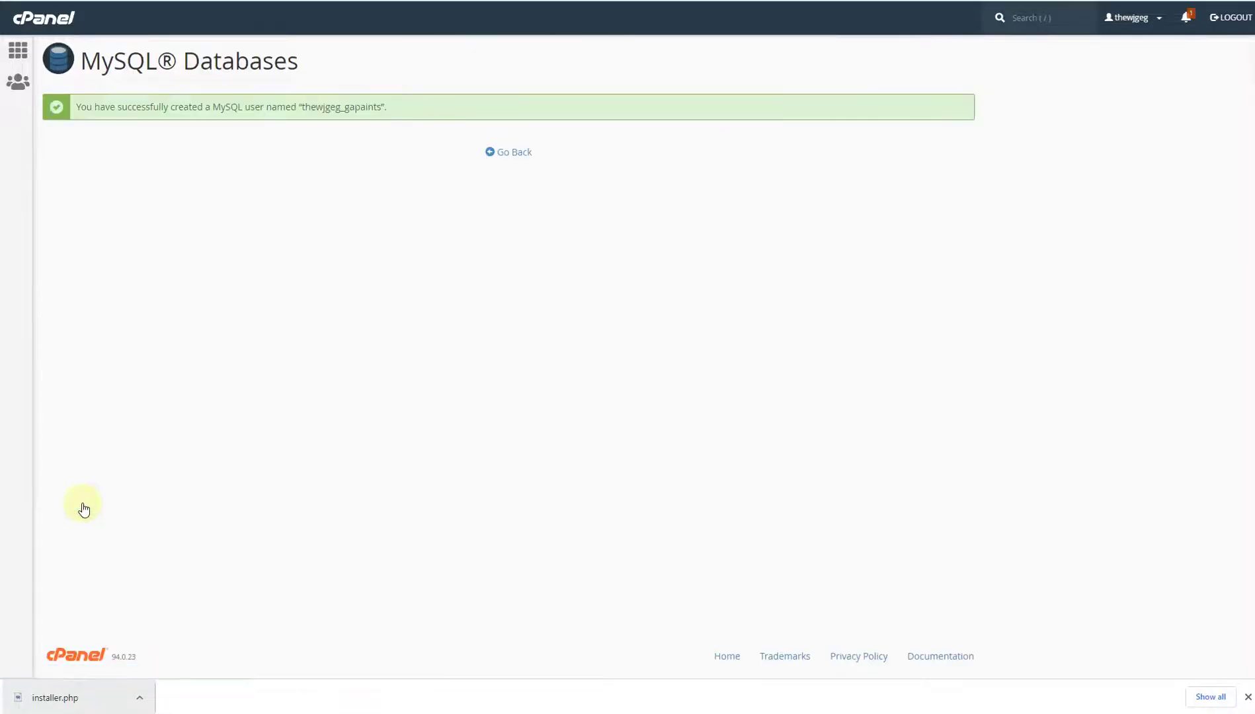
left_click(514, 153)
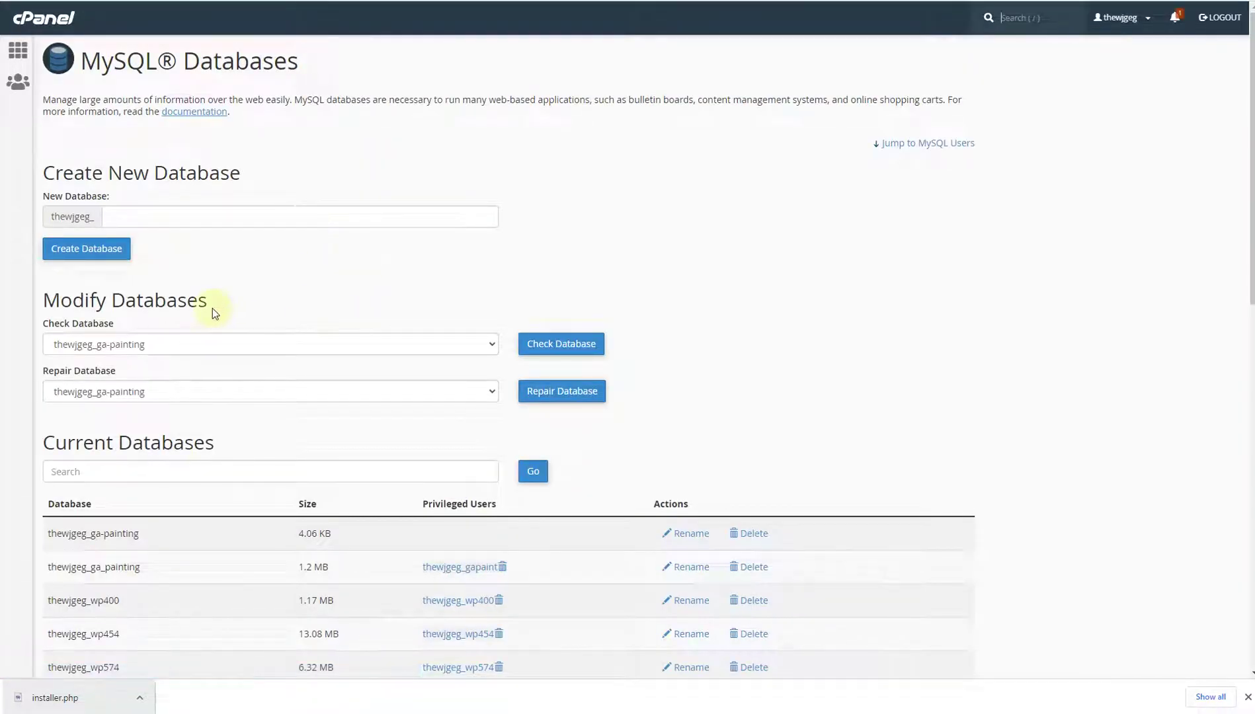
Step: Add the gapaints user to the ga-painting database
scroll(211, 308, "down", 1)
scroll(140, 201, "down", 8)
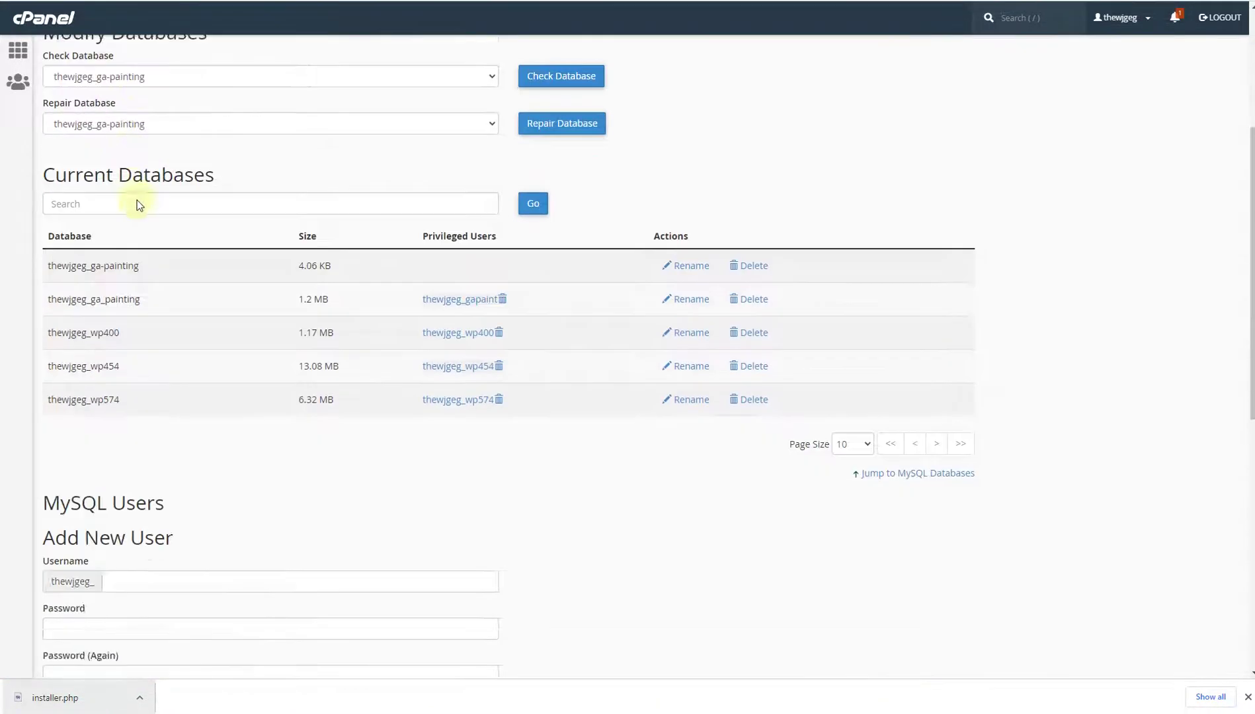
scroll(93, 220, "down", 4)
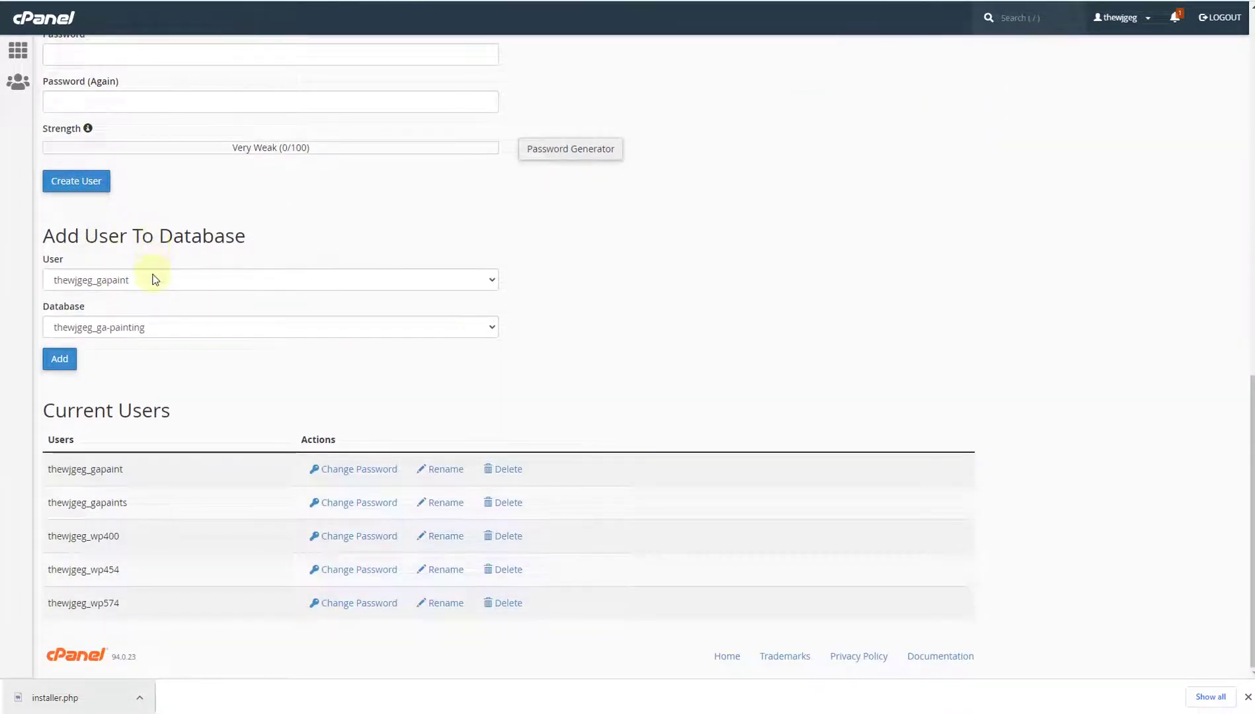
left_click(149, 334)
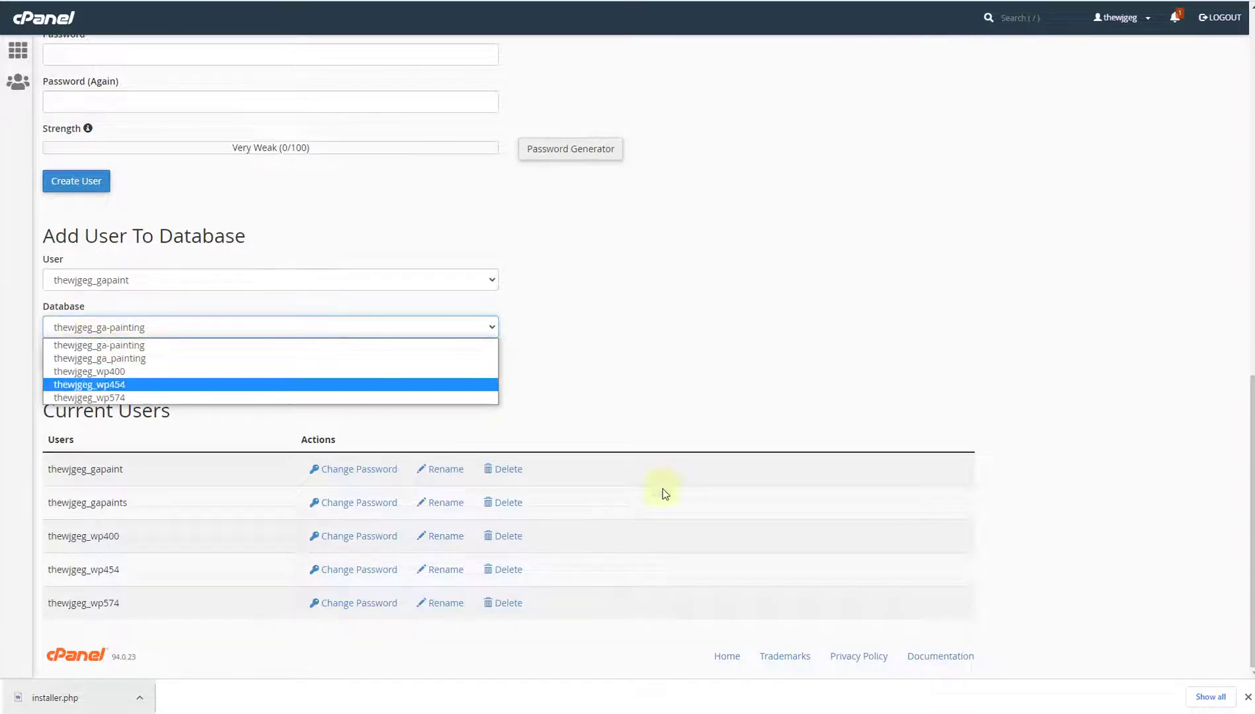
left_click(587, 710)
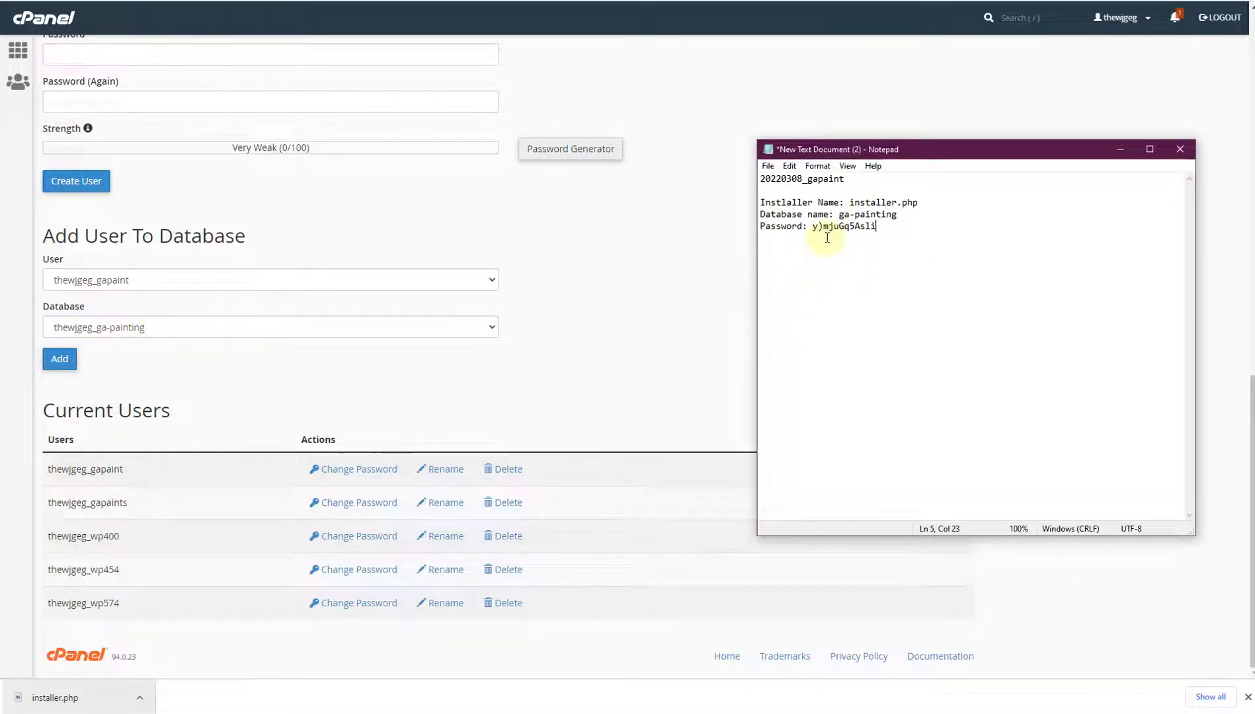
left_click(211, 280)
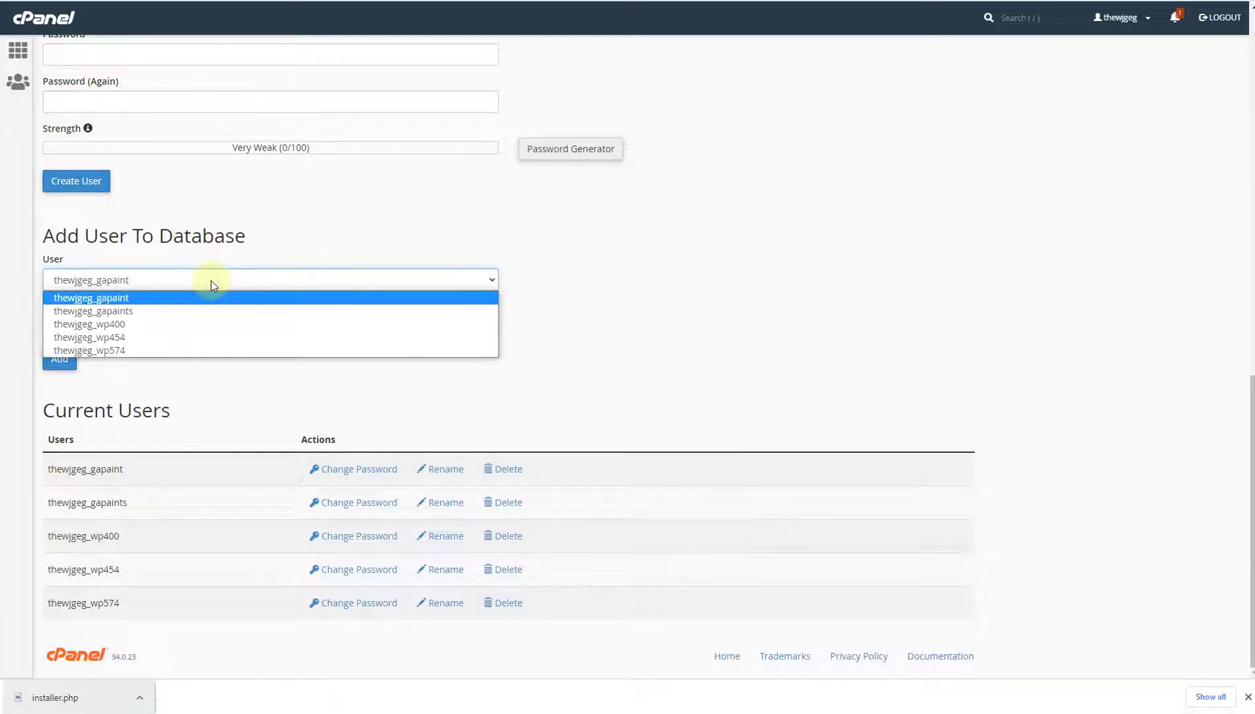
left_click(141, 317)
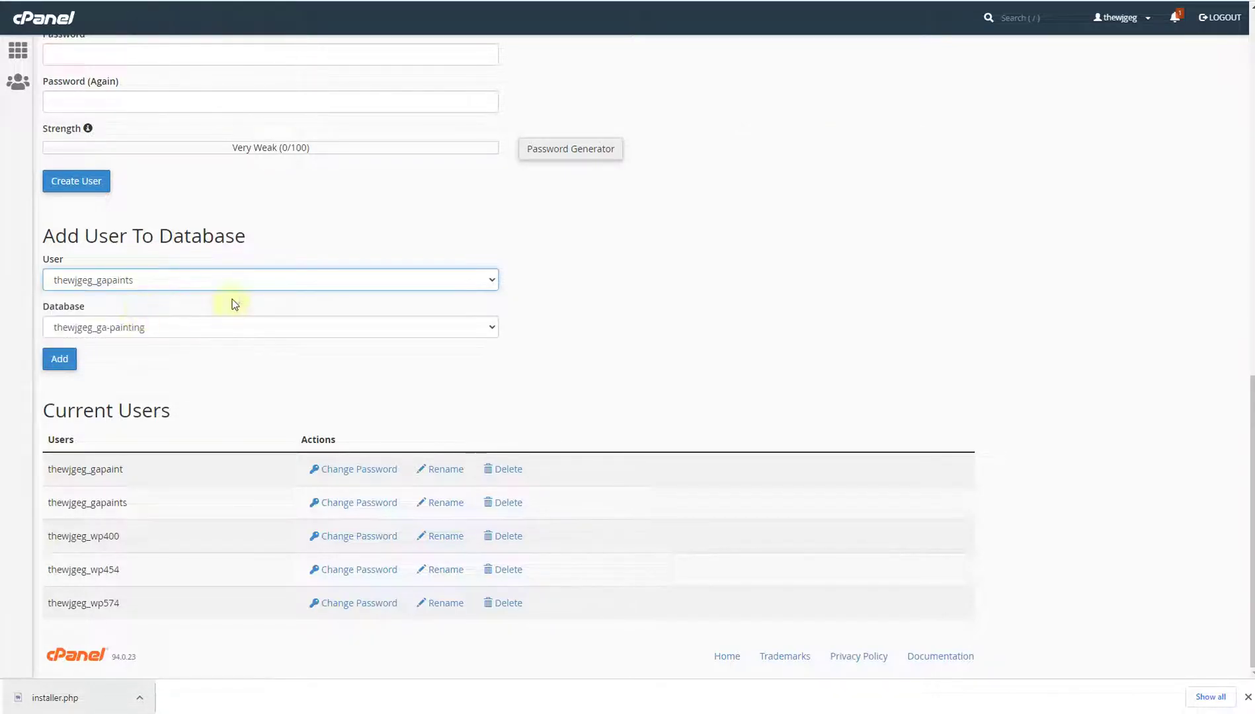
scroll(252, 220, "up", 4)
scroll(252, 225, "down", 4)
scroll(257, 227, "up", 7)
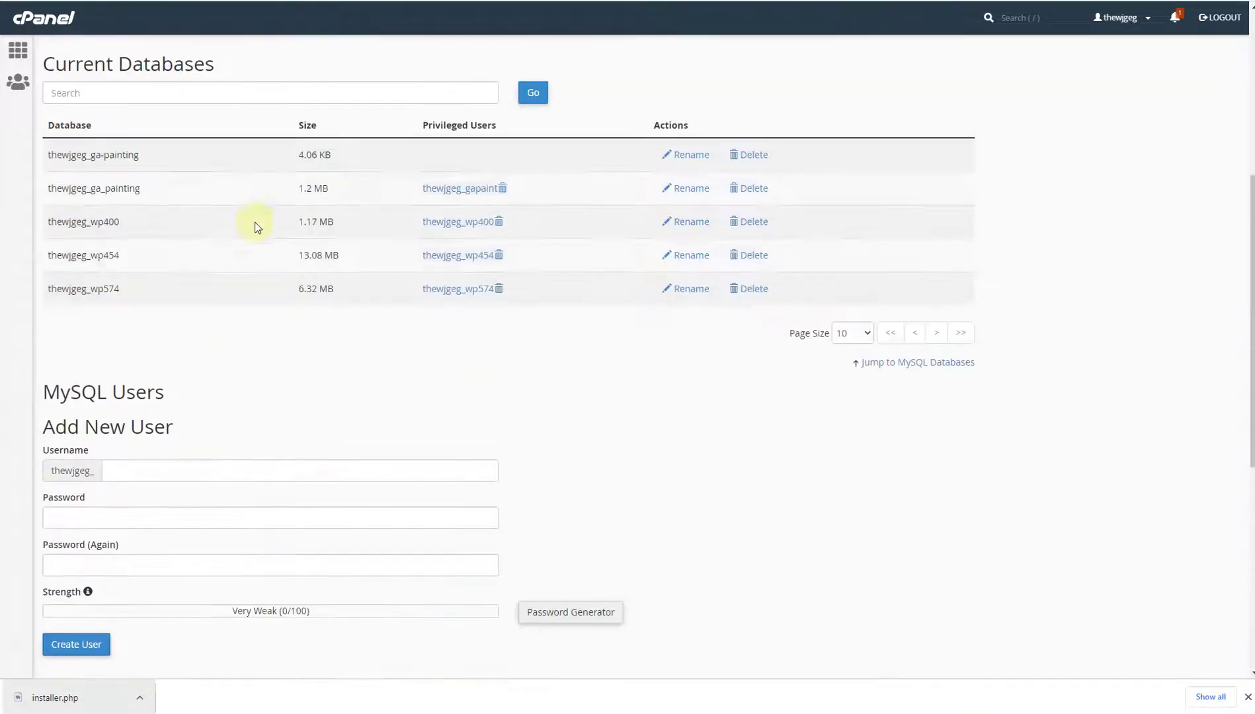
scroll(257, 227, "up", 1)
scroll(257, 227, "down", 7)
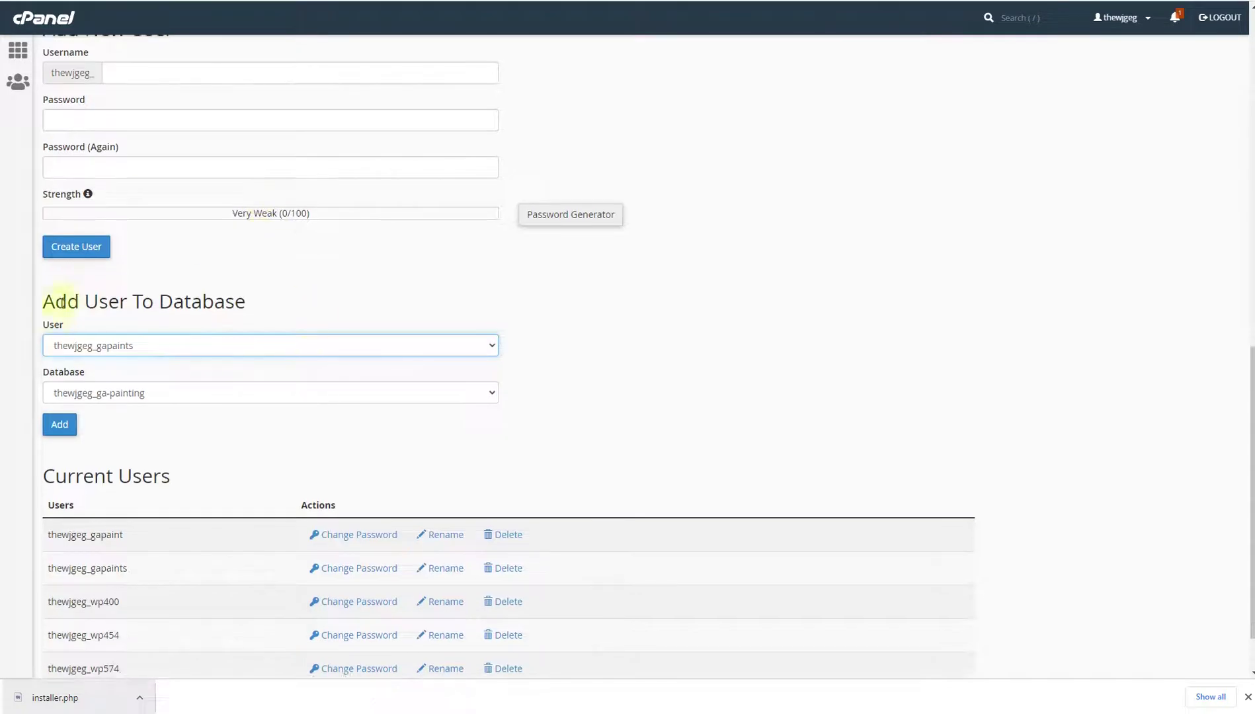
left_click(69, 426)
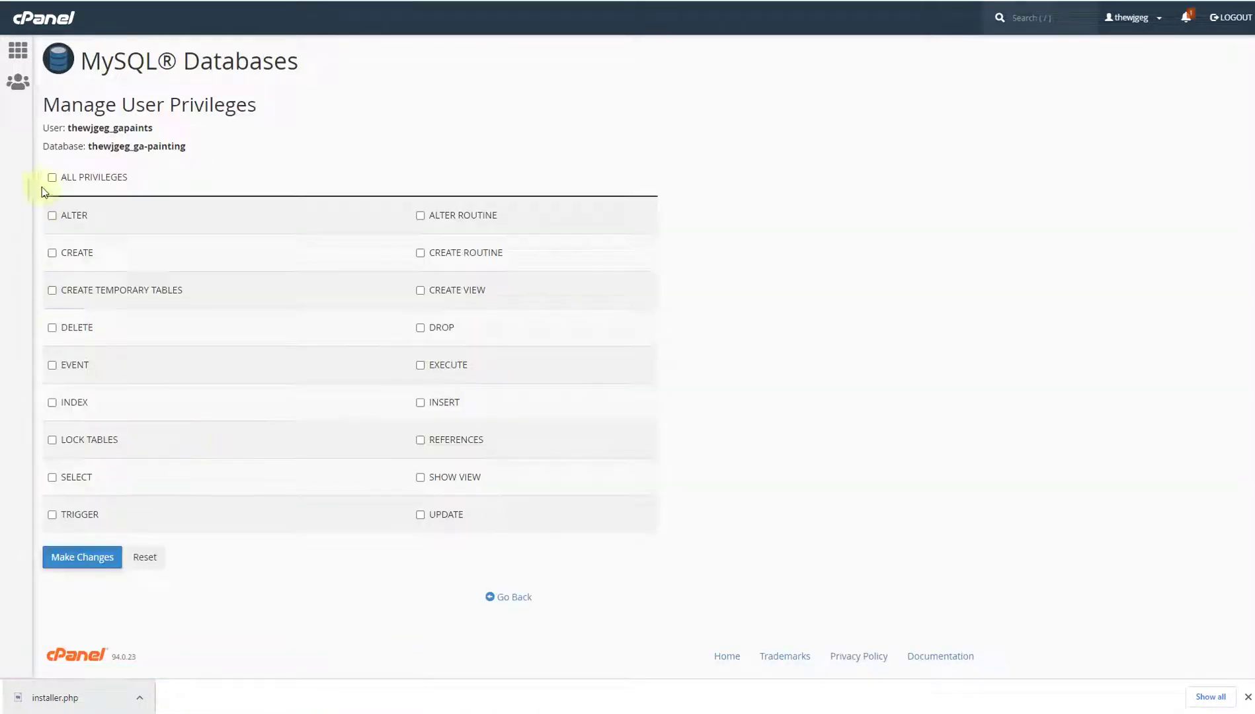
Step: Grant gapaints all privileges on the ga-painting database, save the changes and return to the MySQL databases overview
left_click(52, 177)
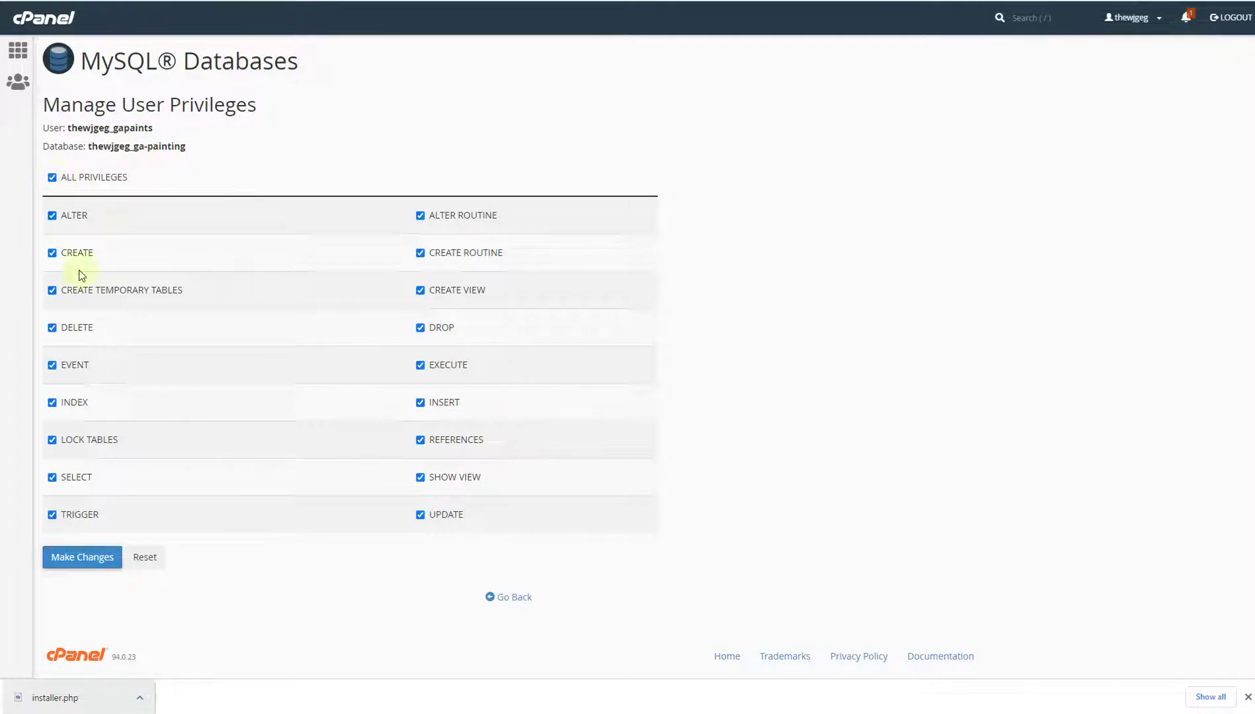
left_click(96, 557)
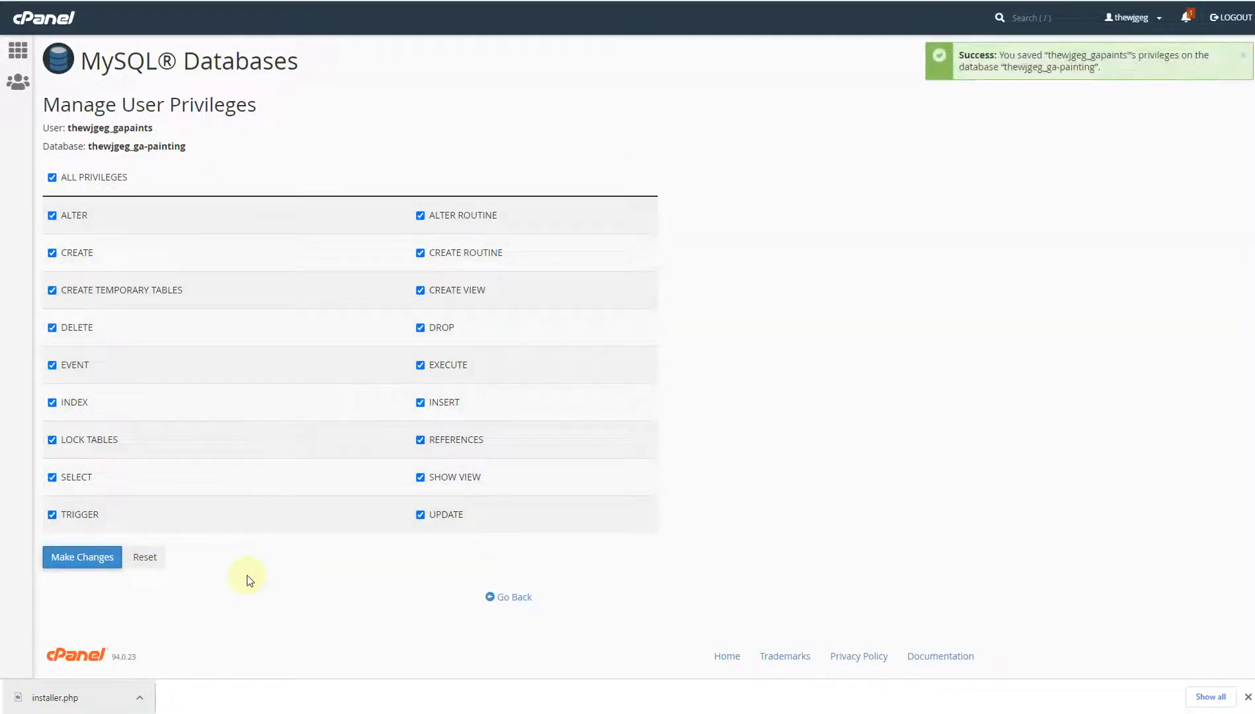
left_click(515, 598)
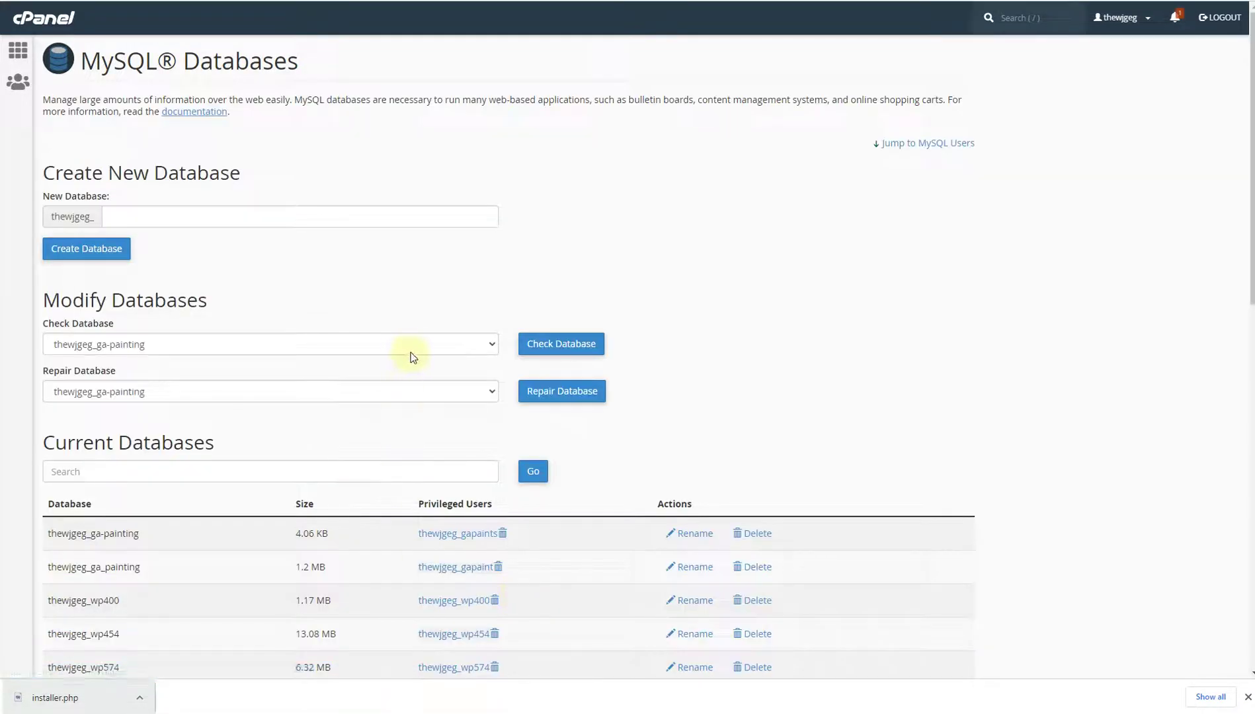
scroll(412, 357, "down", 1)
left_click_drag(344, 470, 40, 470)
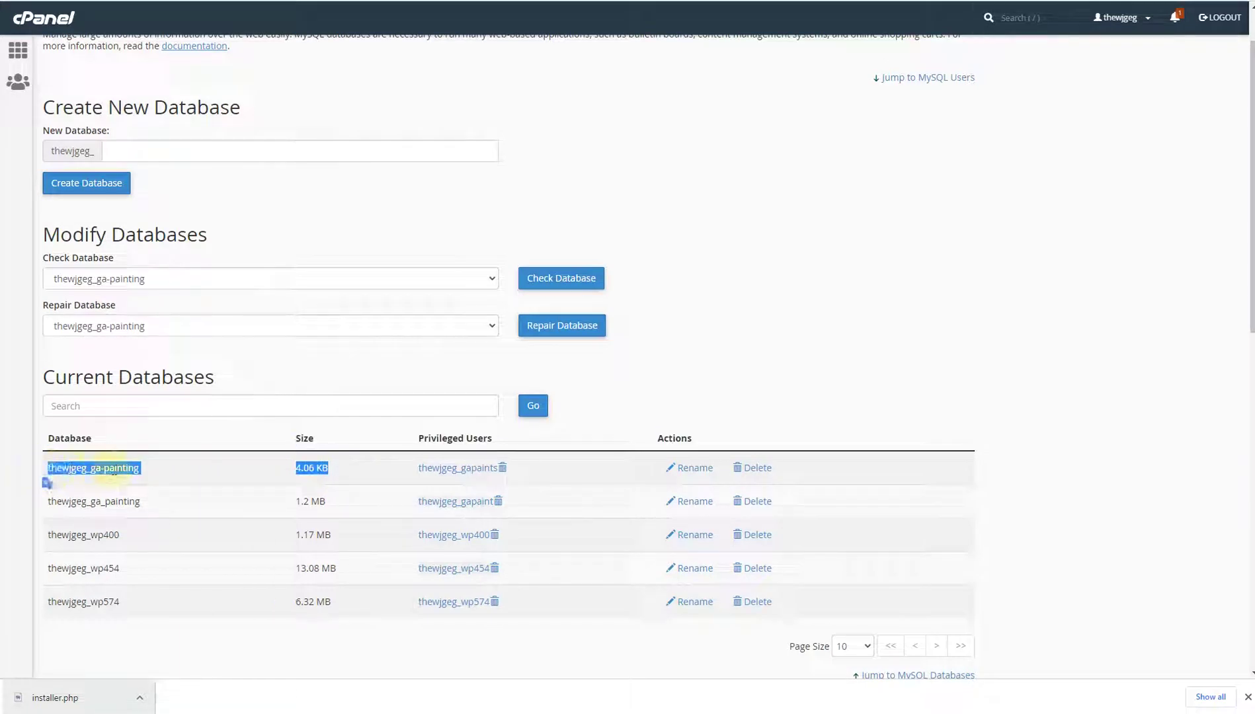
left_click(64, 469)
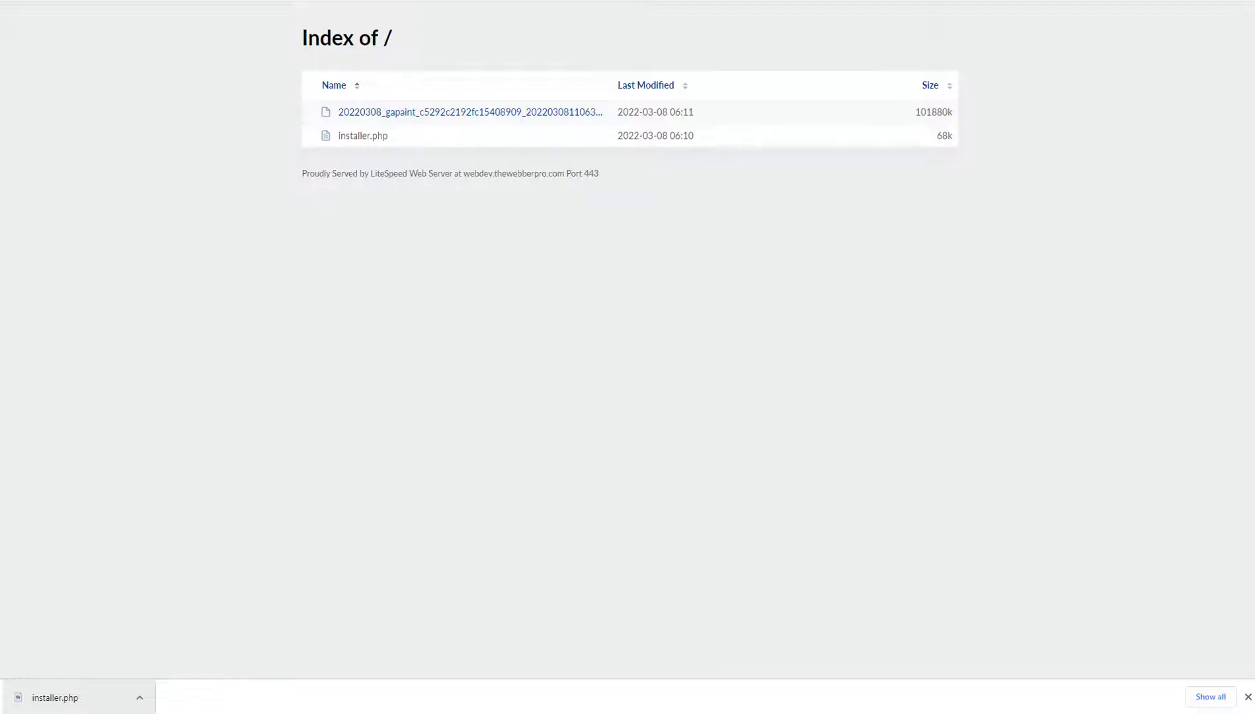
key("alt+Tab")
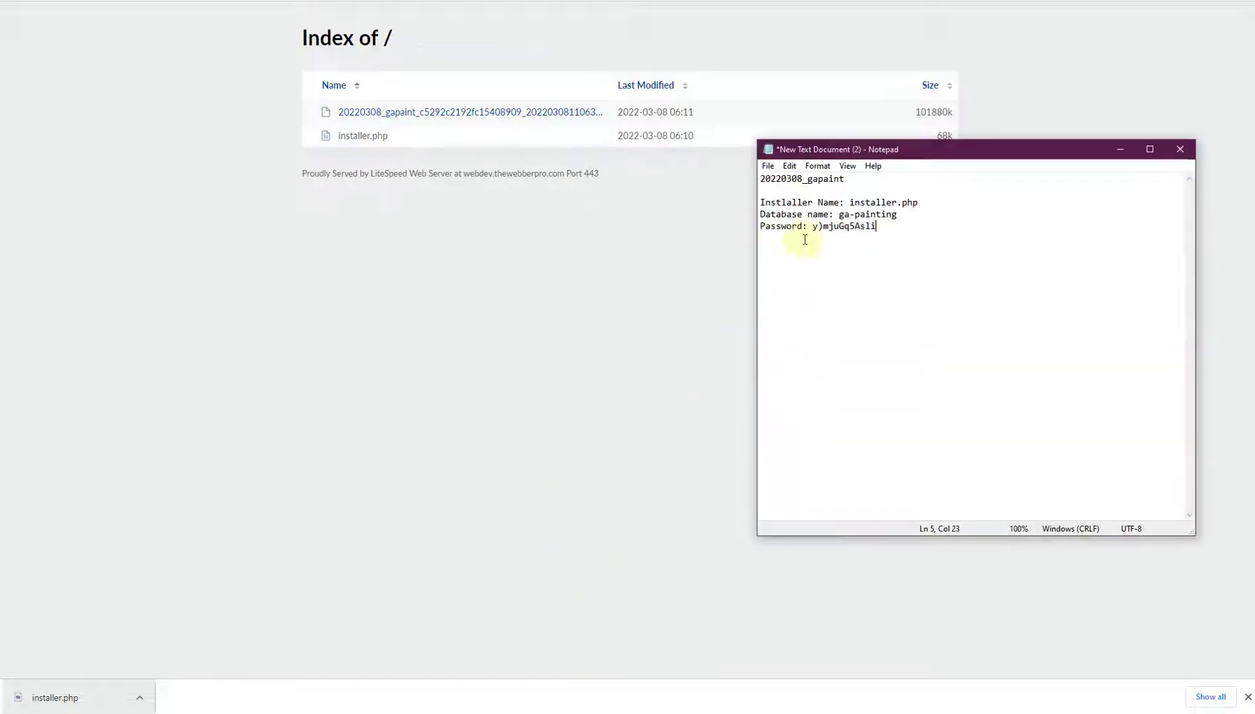
left_click_drag(919, 202, 852, 203)
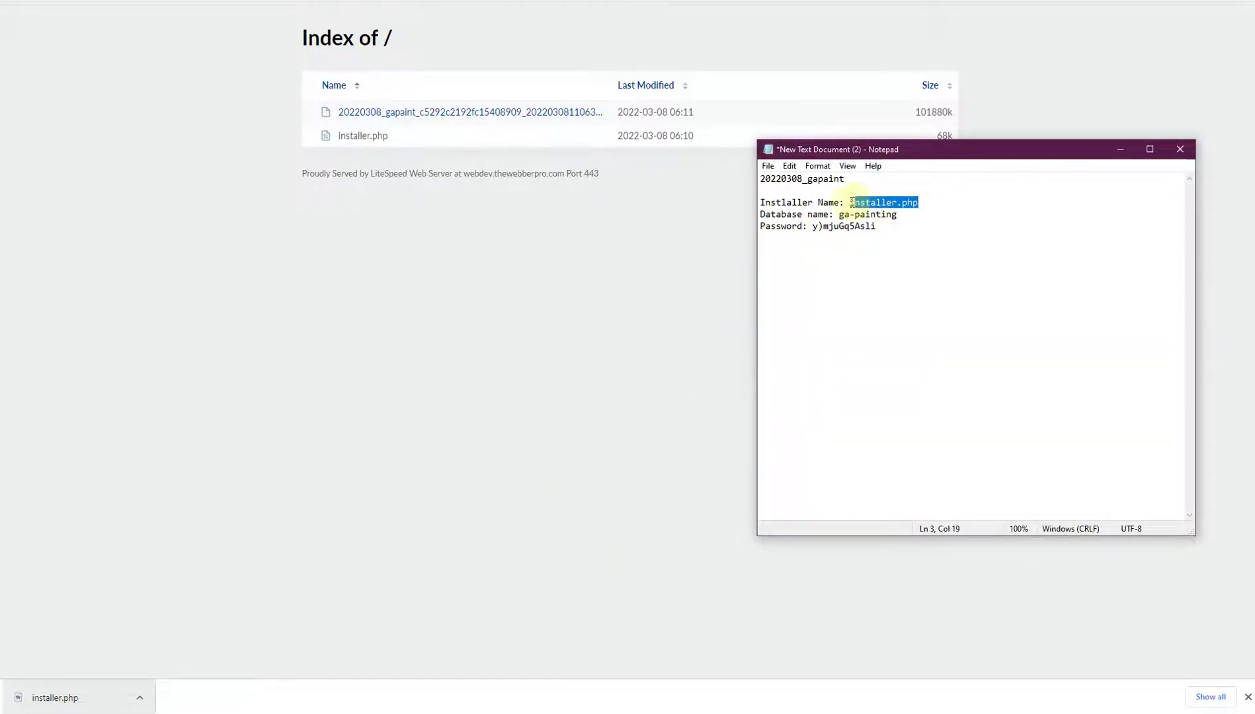
right_click(851, 202)
left_click(871, 244)
key("alt+Tab")
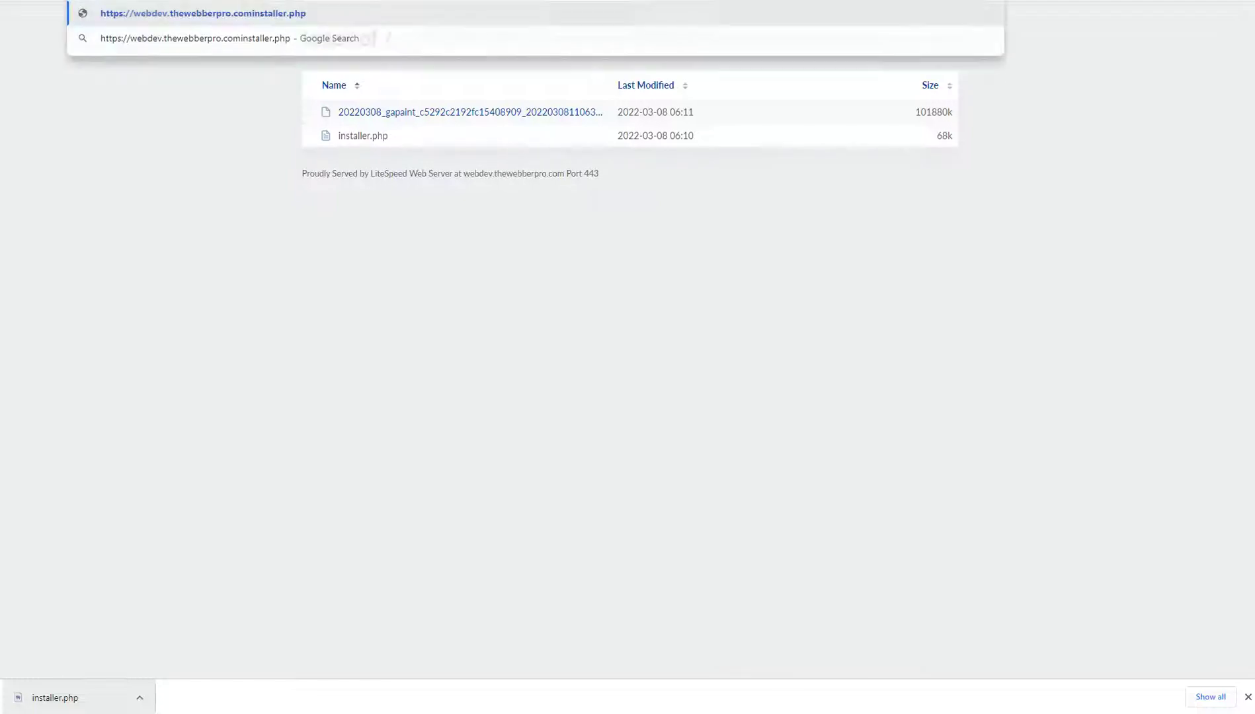
key("Return")
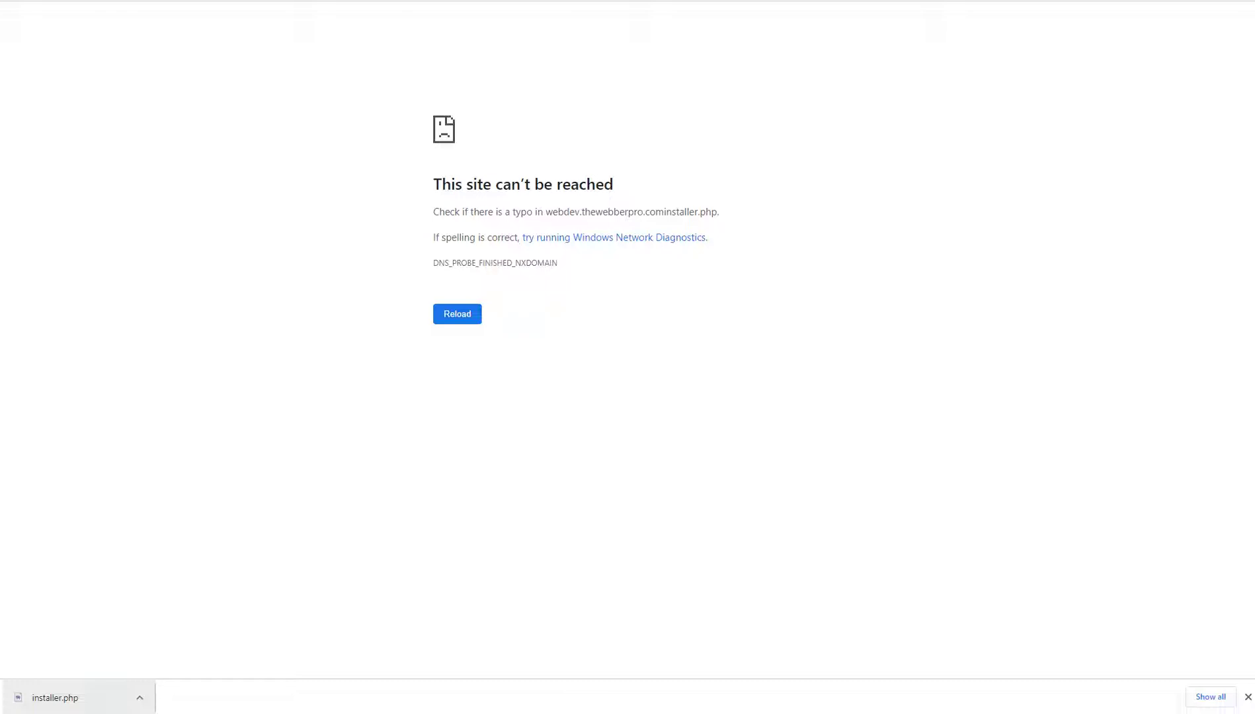
key("alt+Tab")
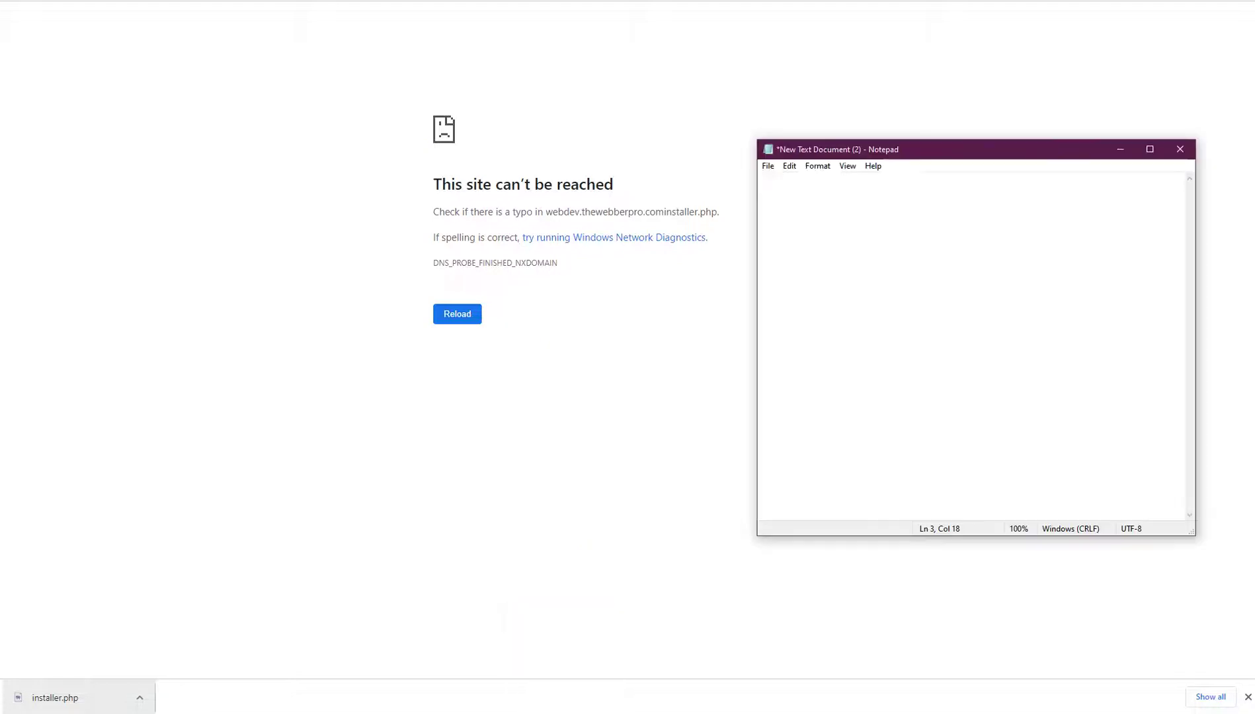
left_click(872, 323)
key("Return")
key("Return")
key("Return")
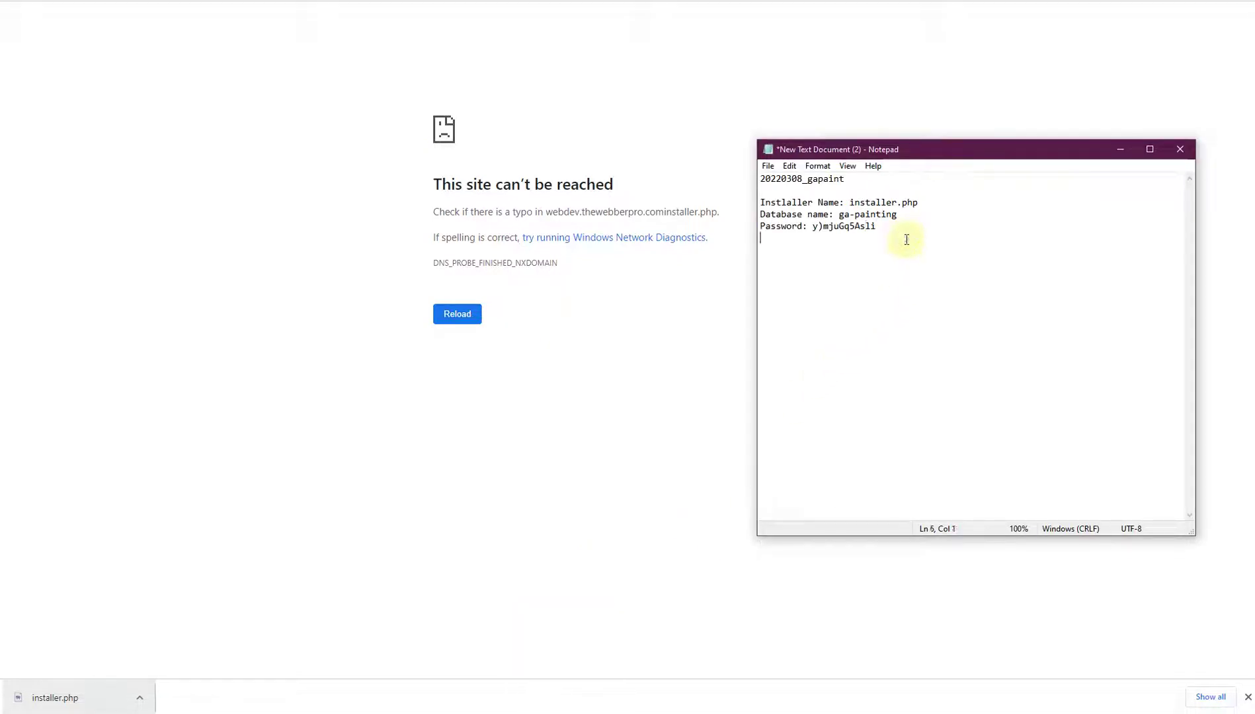
key("ctrl+v")
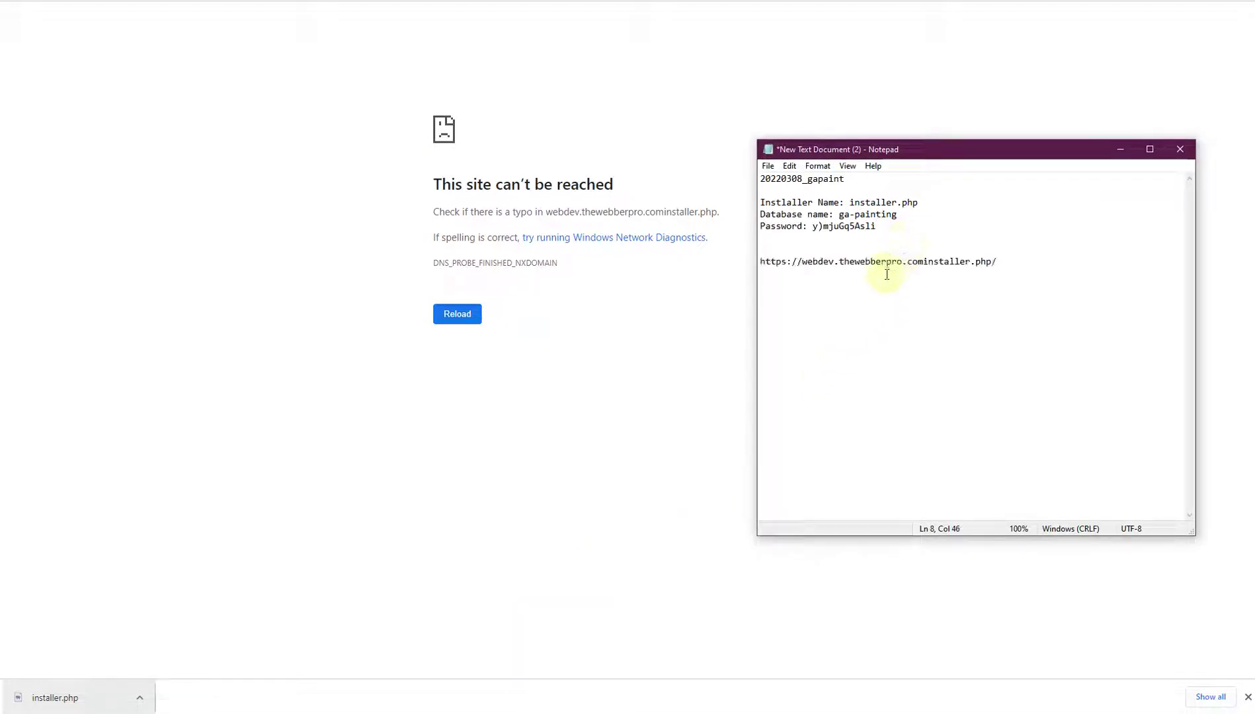
left_click_drag(801, 263, 922, 265)
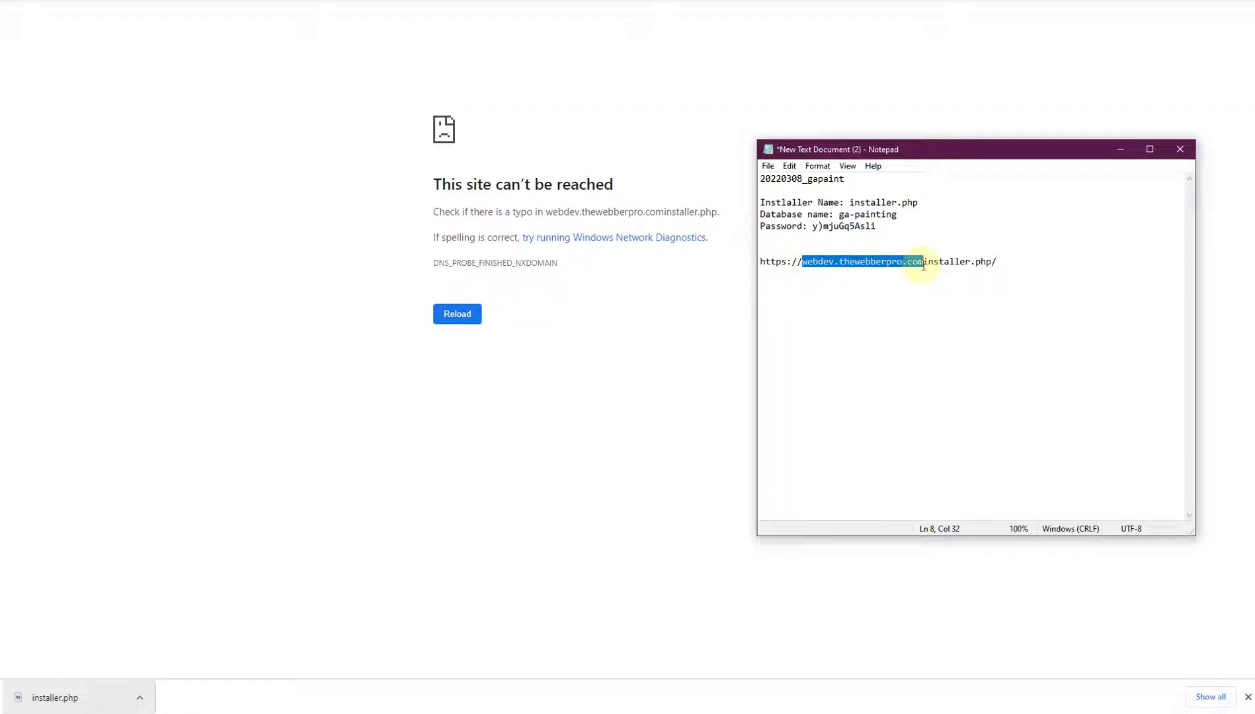
left_click(924, 265)
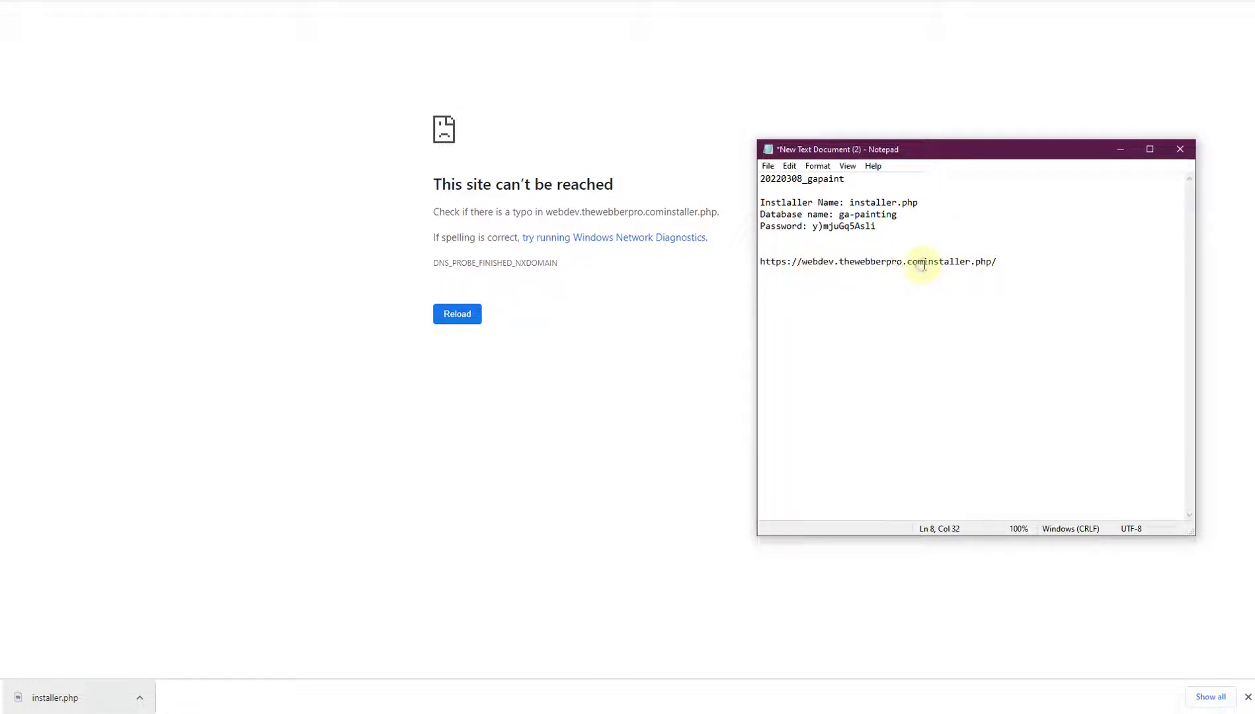
type("/")
Step: Copy the corrected installer address from the notes and open it in the browser
left_click_drag(1006, 262, 803, 267)
left_click(998, 262)
left_click_drag(927, 262, 996, 262)
left_click_drag(851, 202, 918, 202)
left_click_drag(1007, 263, 714, 264)
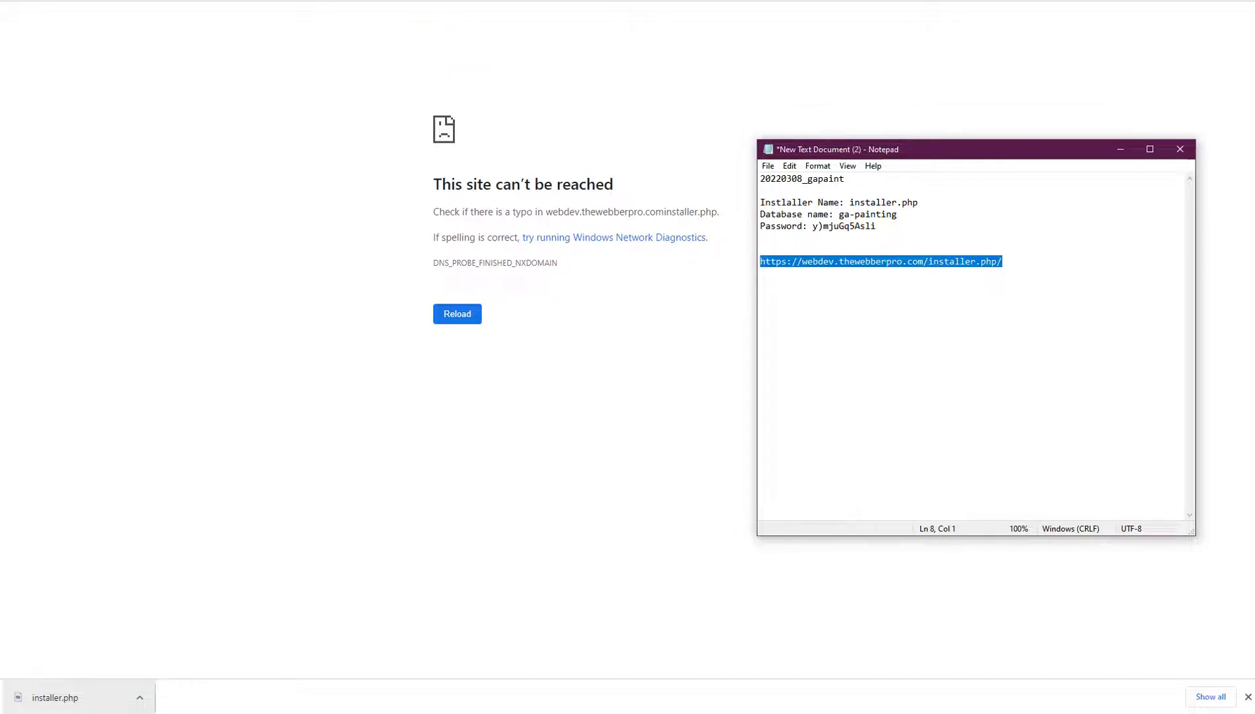
key("alt+Tab")
key("ctrl+l")
key("ctrl+v")
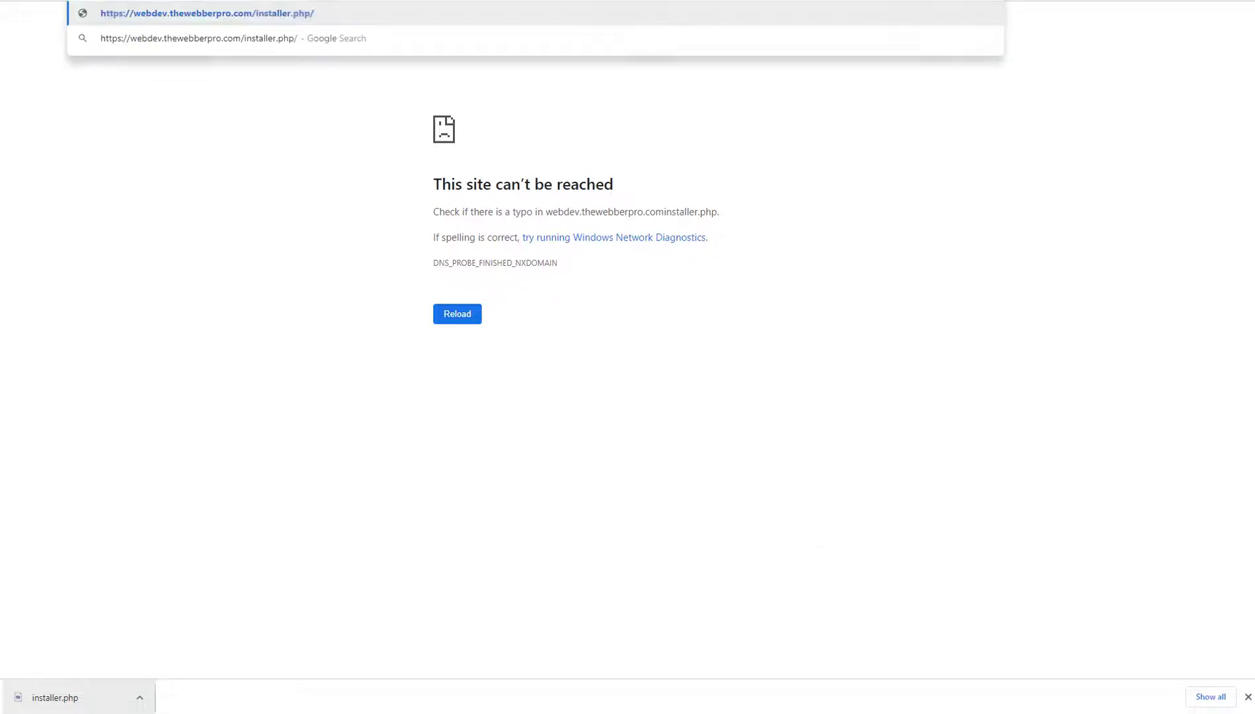
key("Return")
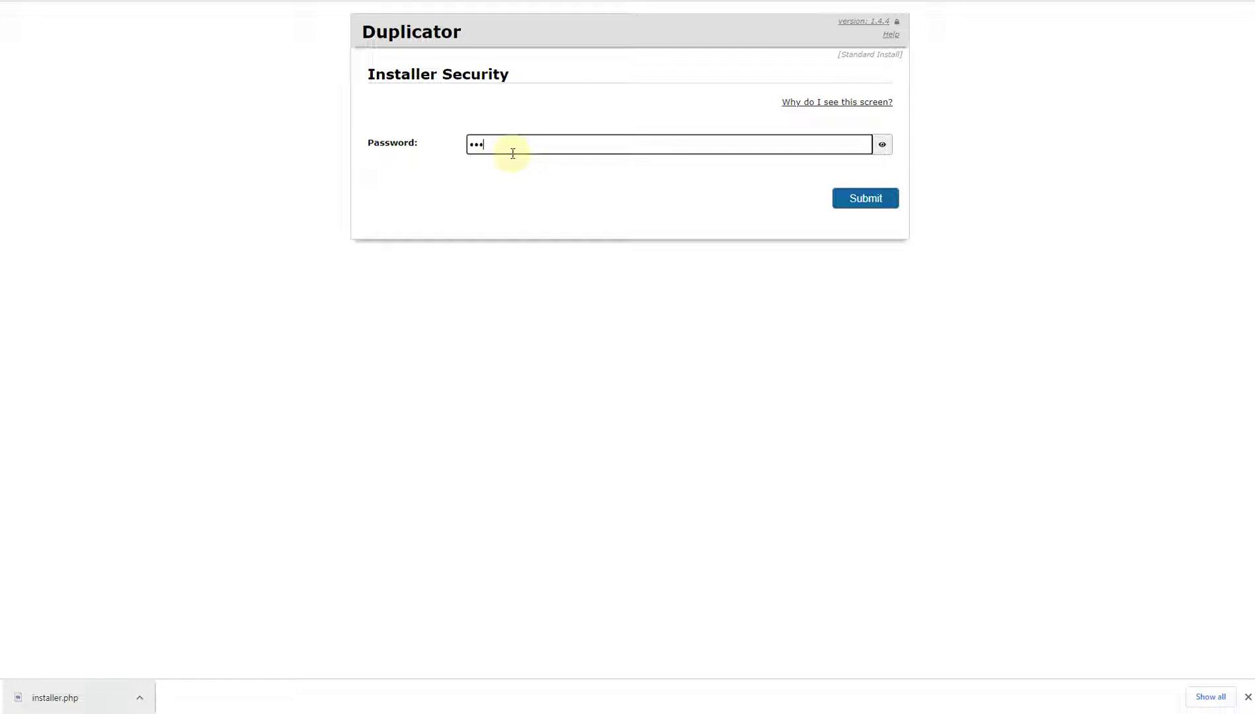
Step: Enter and submit the password on the Installer Security page, and decline the browser's offer to update the saved password
left_click(882, 147)
left_click(870, 202)
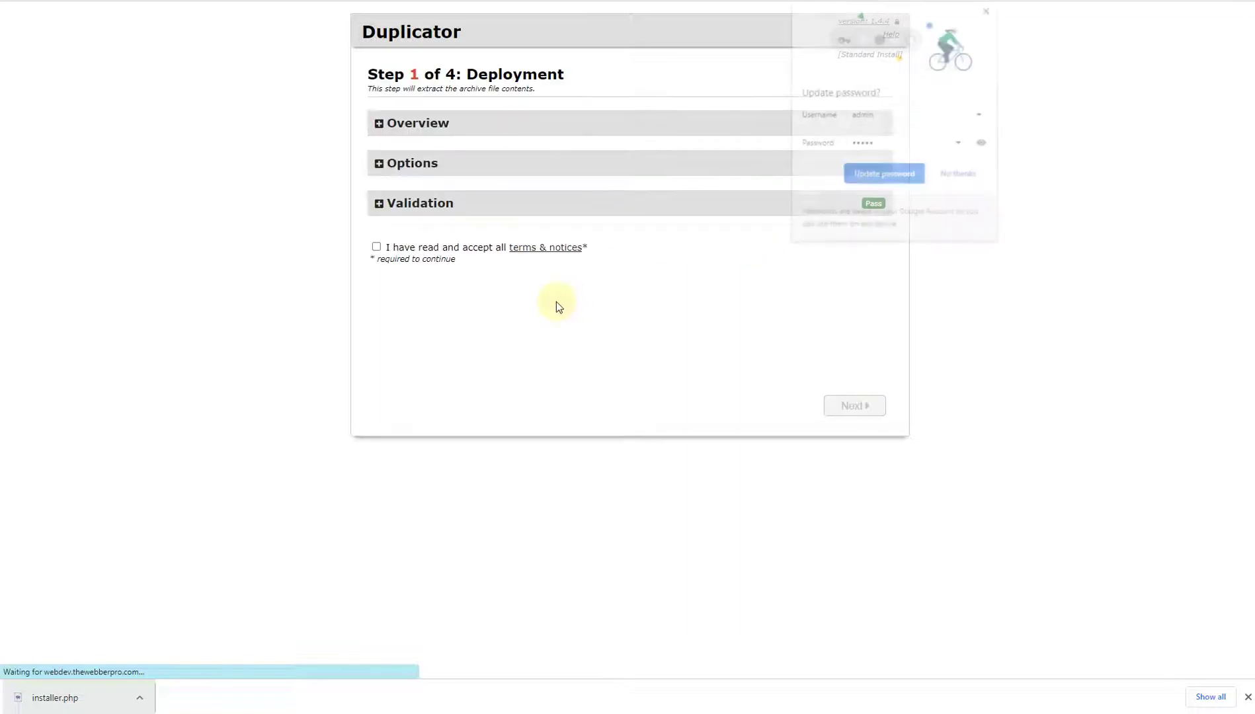
left_click(745, 164)
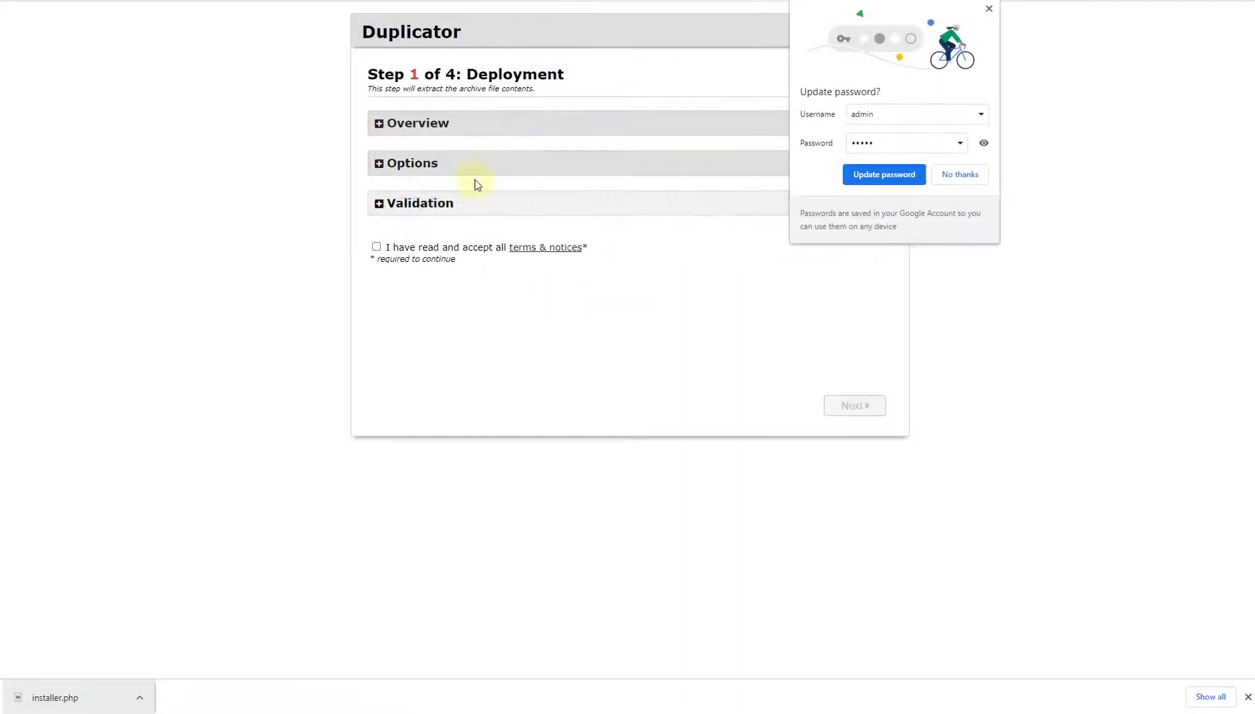
left_click(962, 176)
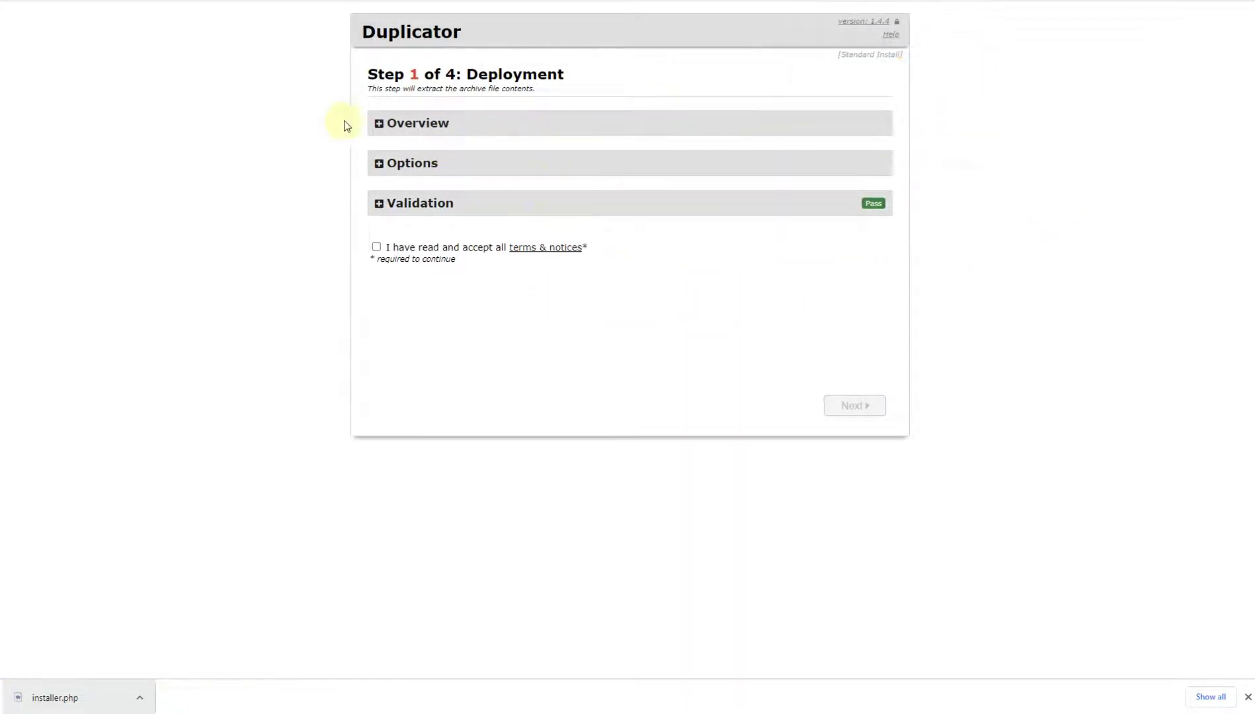
Step: Expand the deployment step's Overview and Options sections and examine the site URL, archive details and extraction settings
left_click(394, 132)
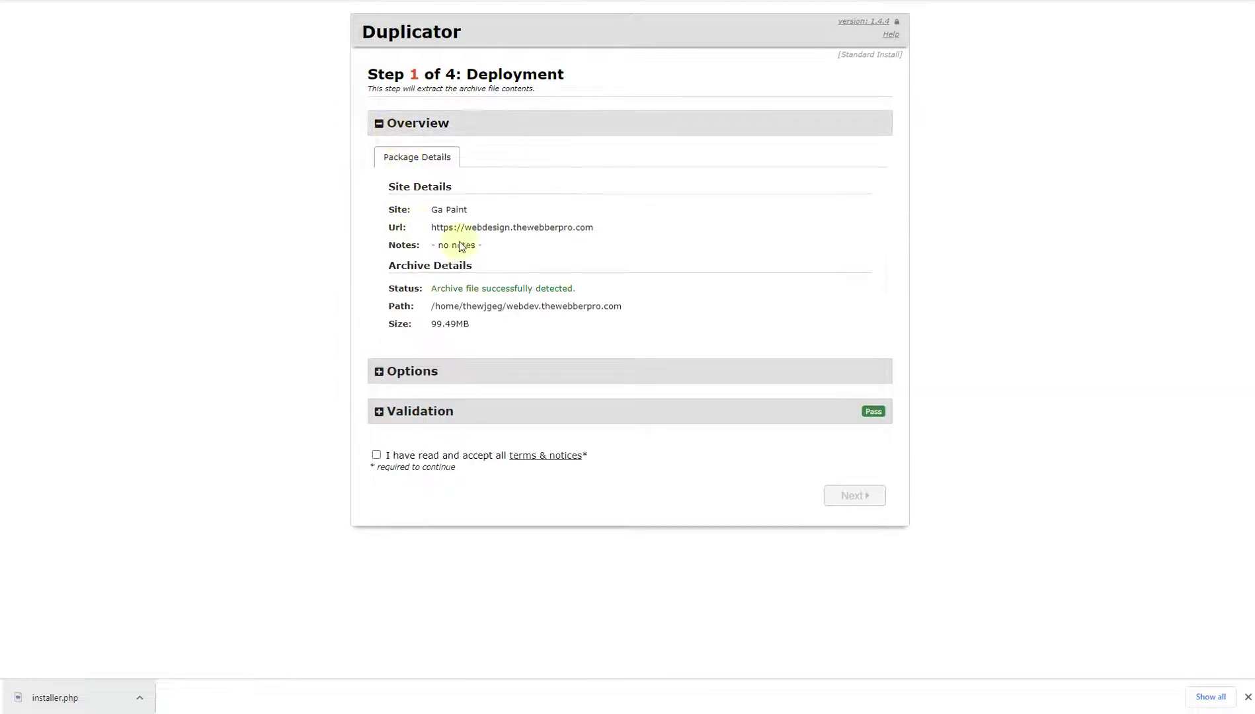
left_click_drag(430, 209, 600, 228)
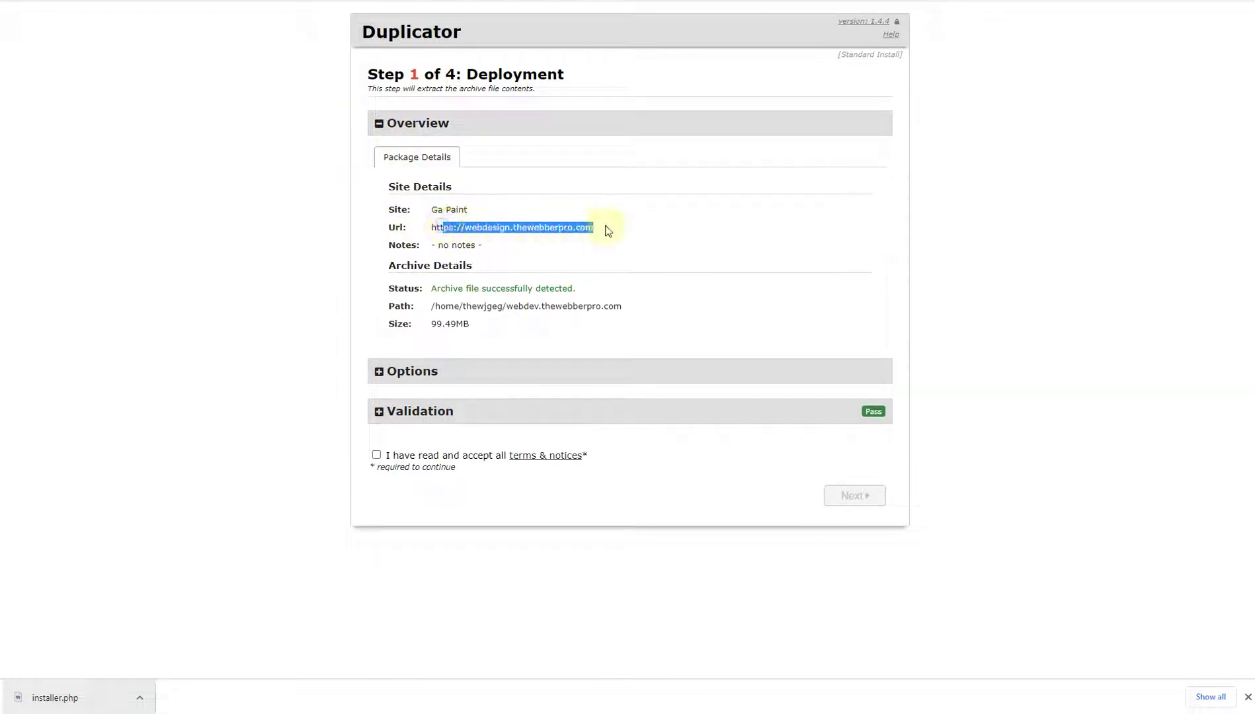
left_click(445, 228)
left_click_drag(598, 229, 431, 228)
left_click(444, 372)
scroll(509, 319, "down", 1)
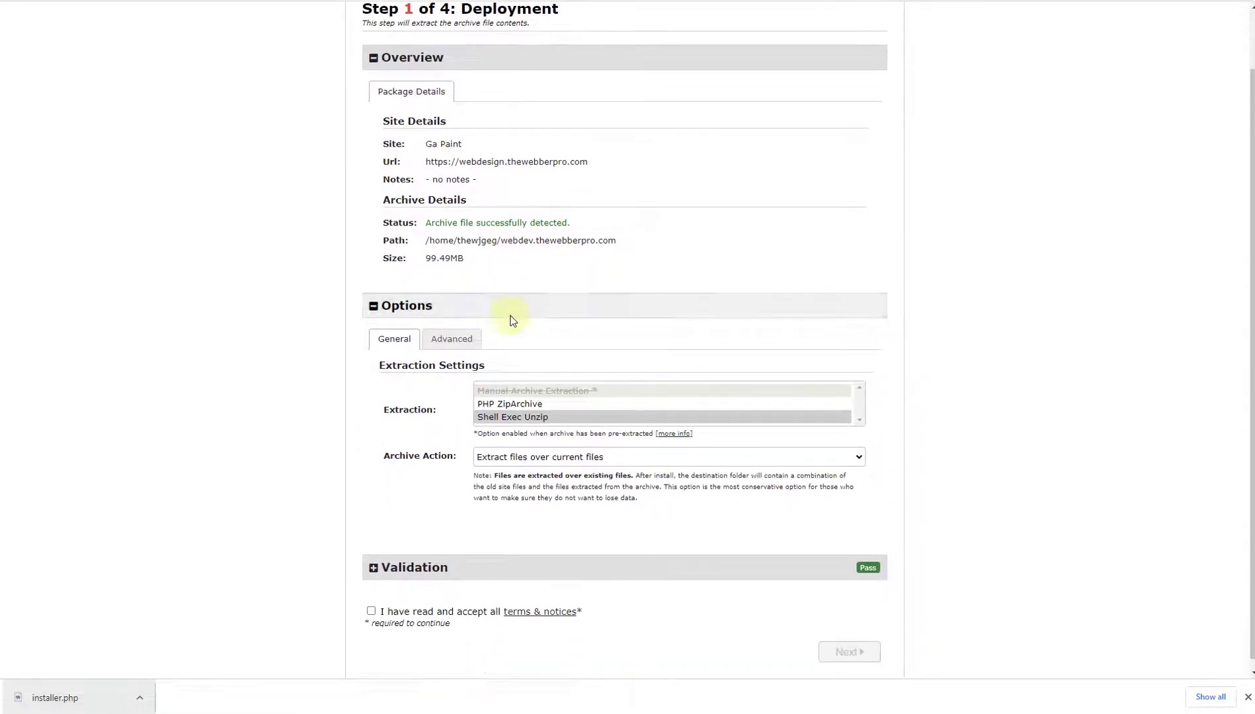
Step: Review the validation checks, accept the terms & notices and continue to the Install Database step
left_click(466, 566)
scroll(471, 305, "down", 4)
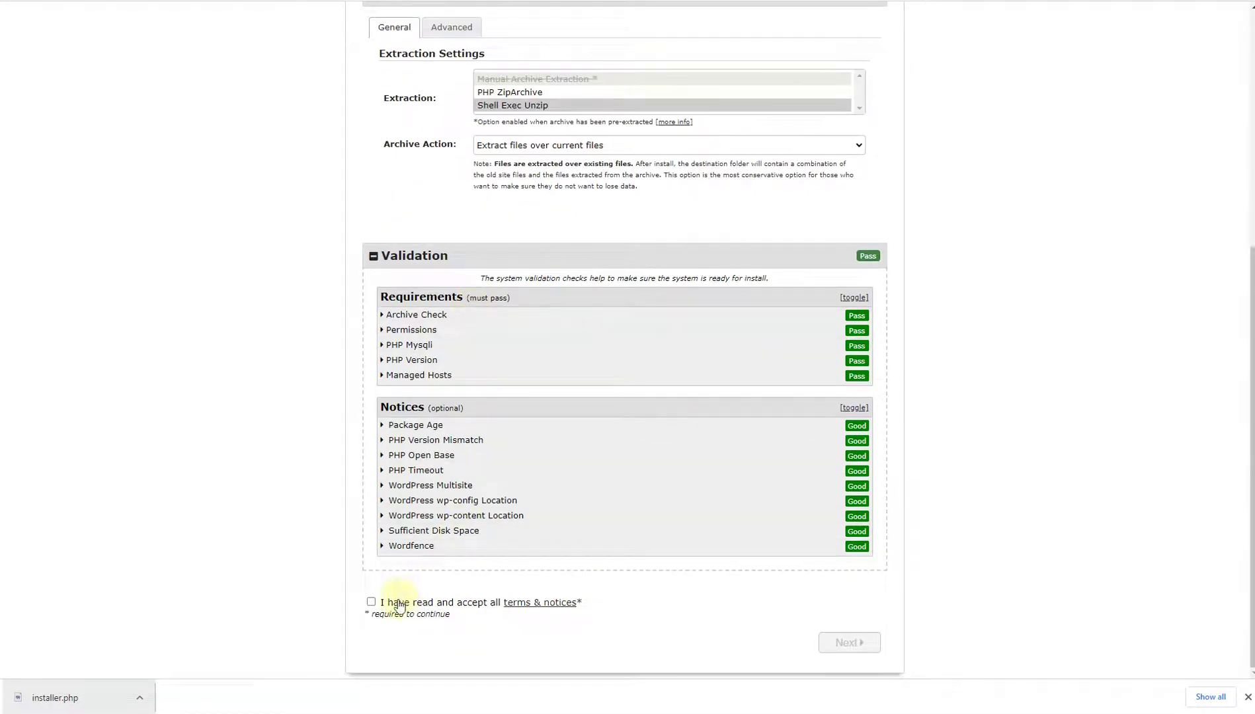
left_click(398, 605)
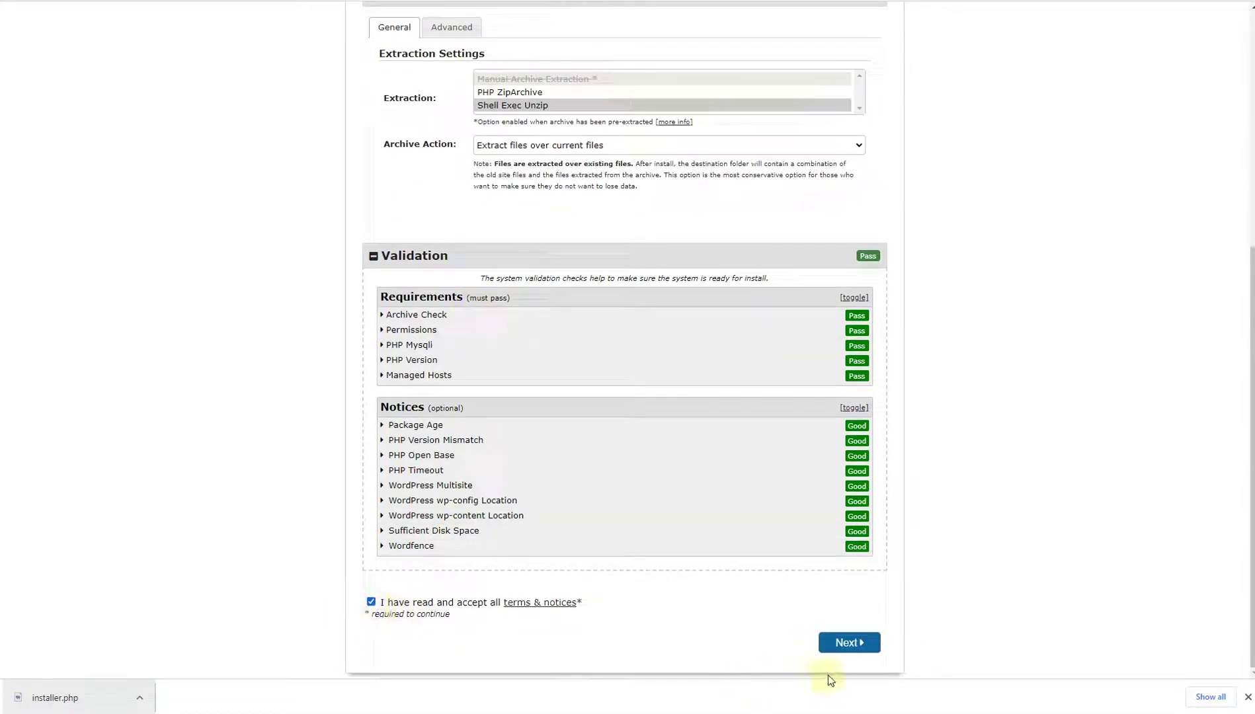
left_click(846, 645)
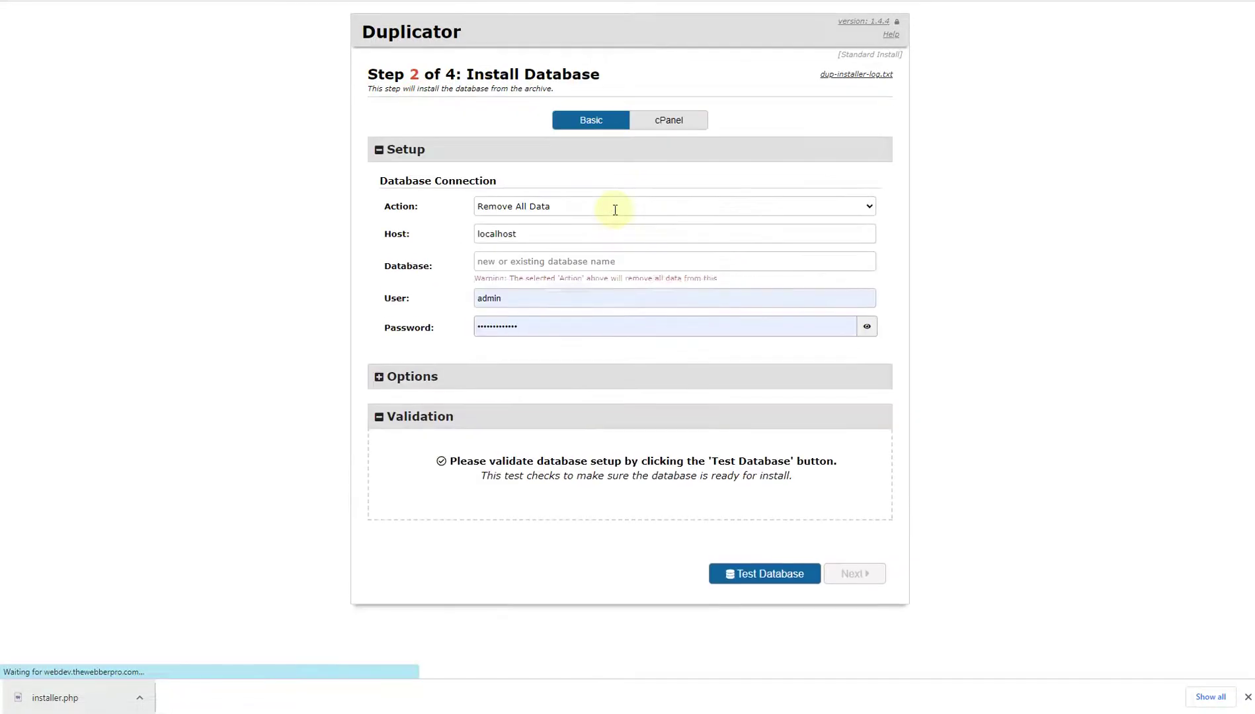
Step: Copy the database name thewjgeg_ga_painting from cPanel's Current Databases and enter it as the installer's Database
left_click(526, 262)
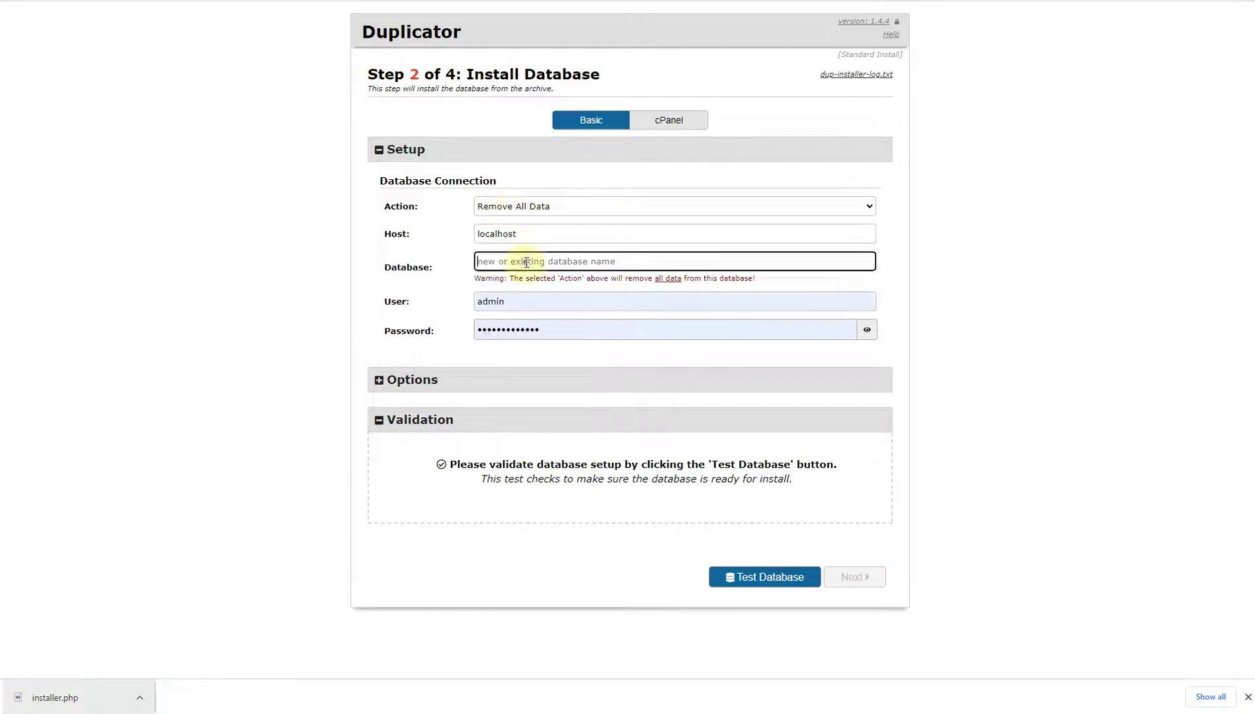
left_click_drag(435, 267, 385, 267)
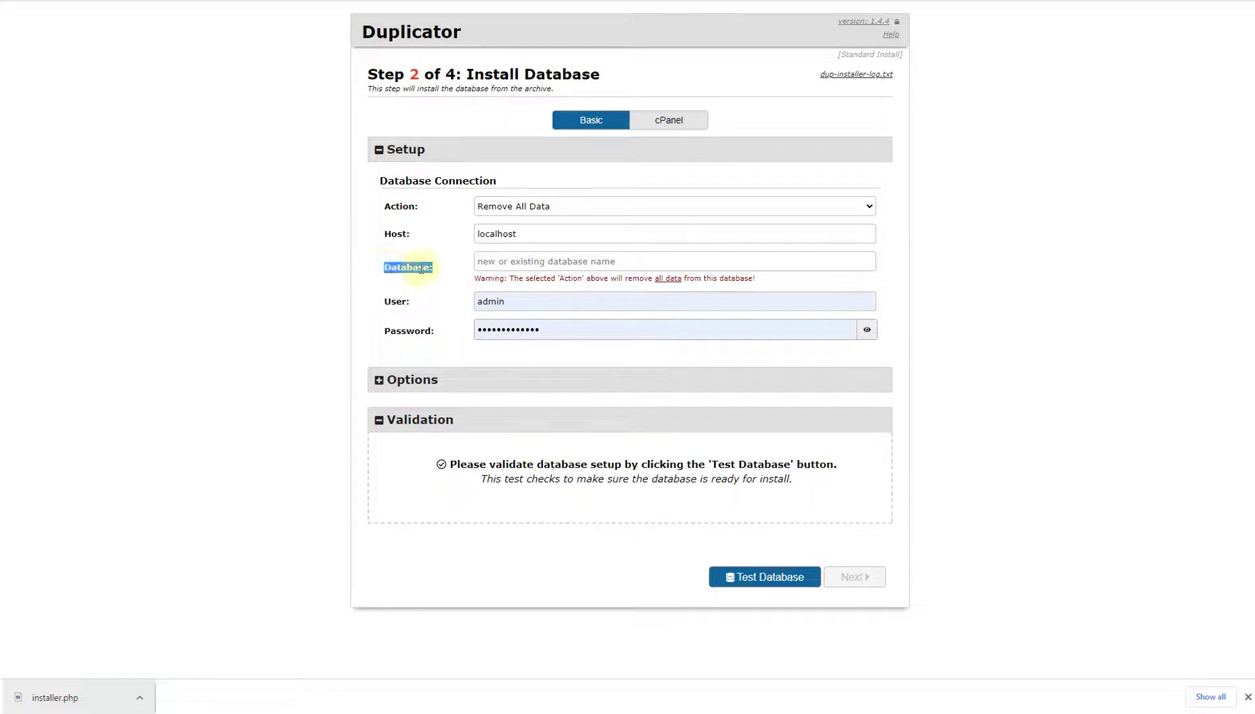
left_click(611, 713)
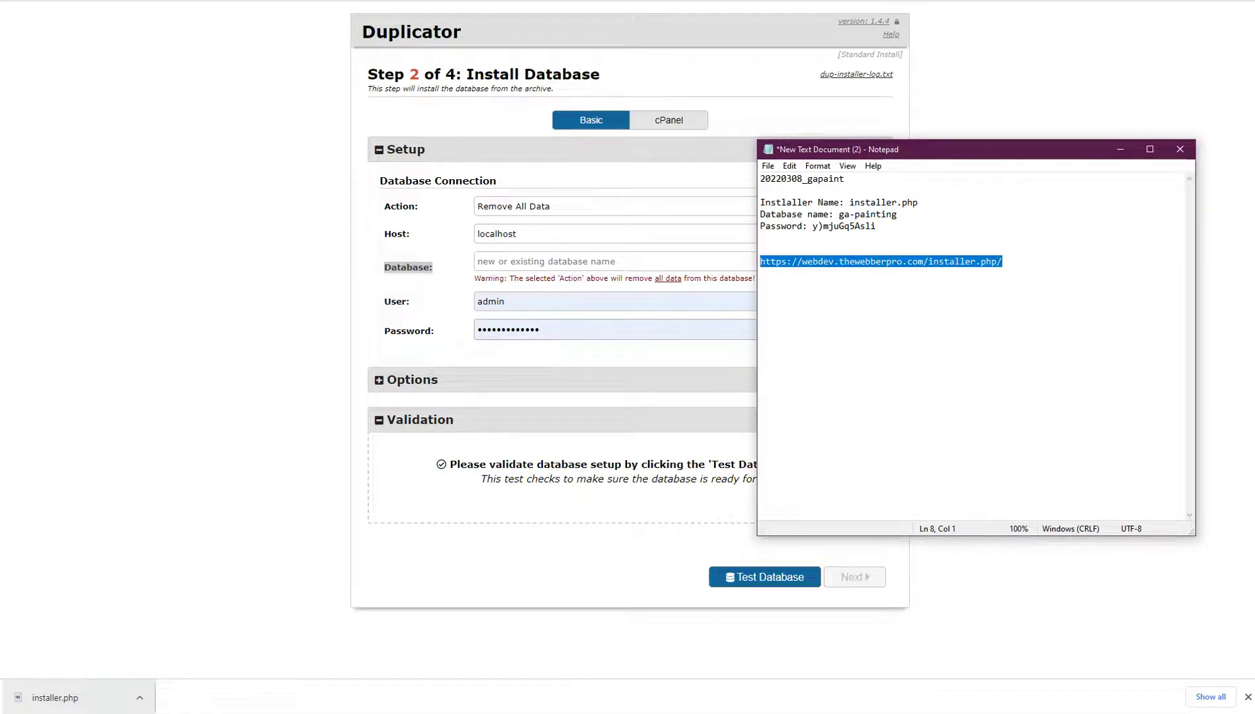
left_click(872, 2)
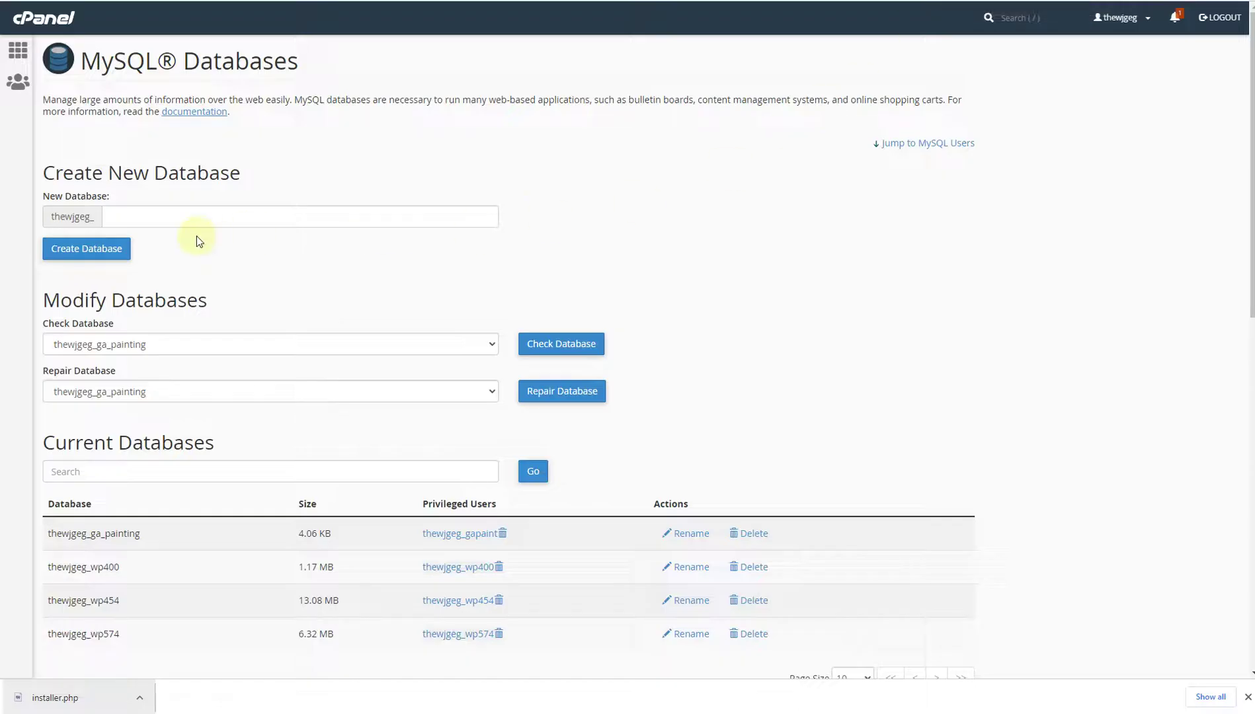
scroll(196, 236, "down", 3)
left_click_drag(159, 342, 47, 338)
right_click(78, 341)
left_click(96, 345)
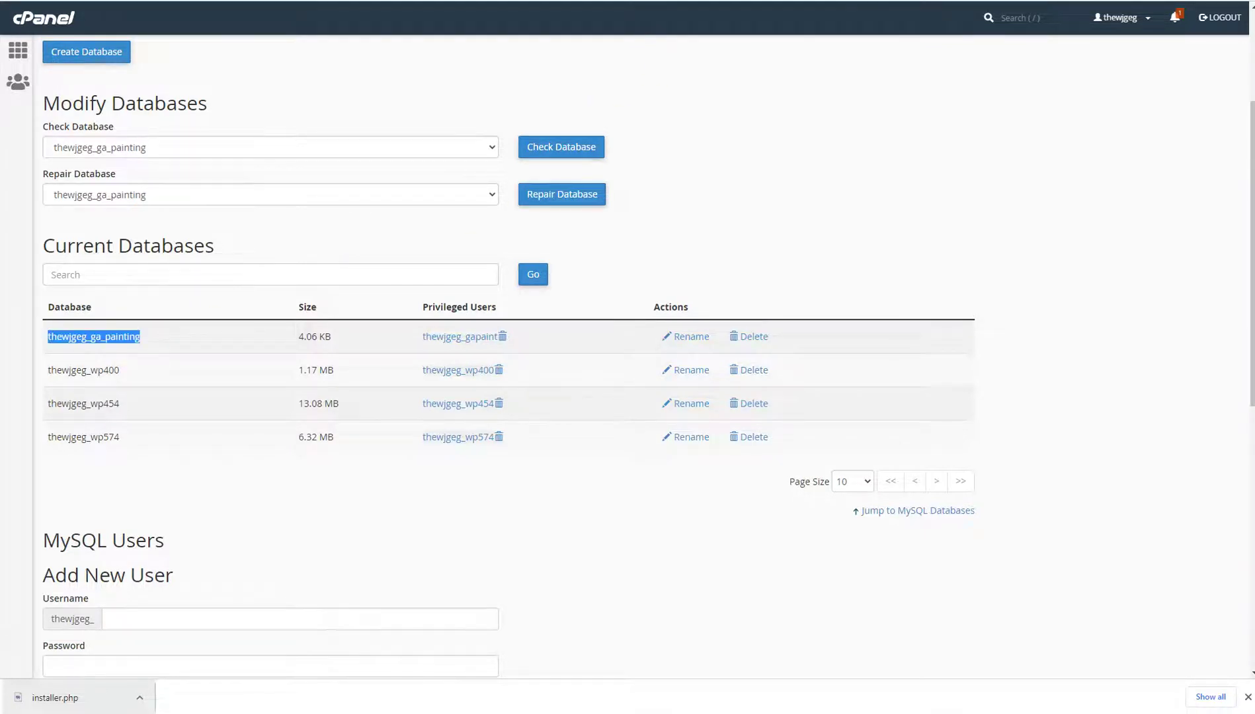
key("ctrl+Tab")
left_click(505, 260)
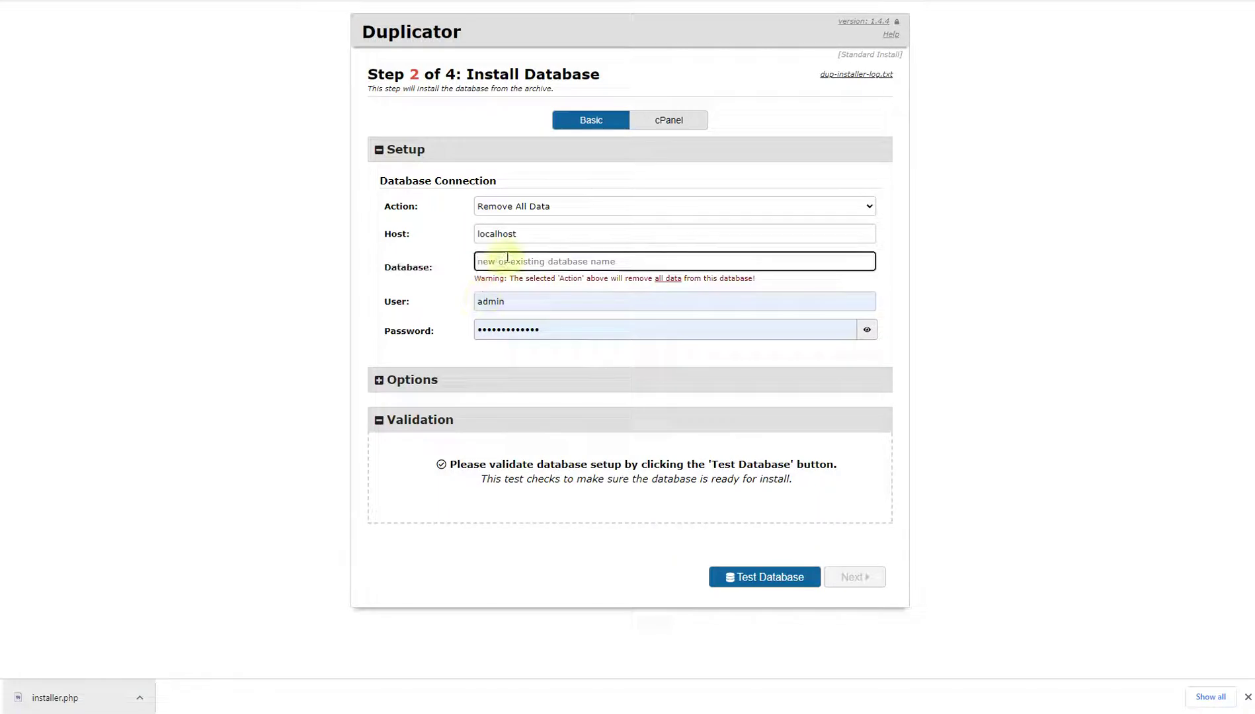
key("ctrl+v")
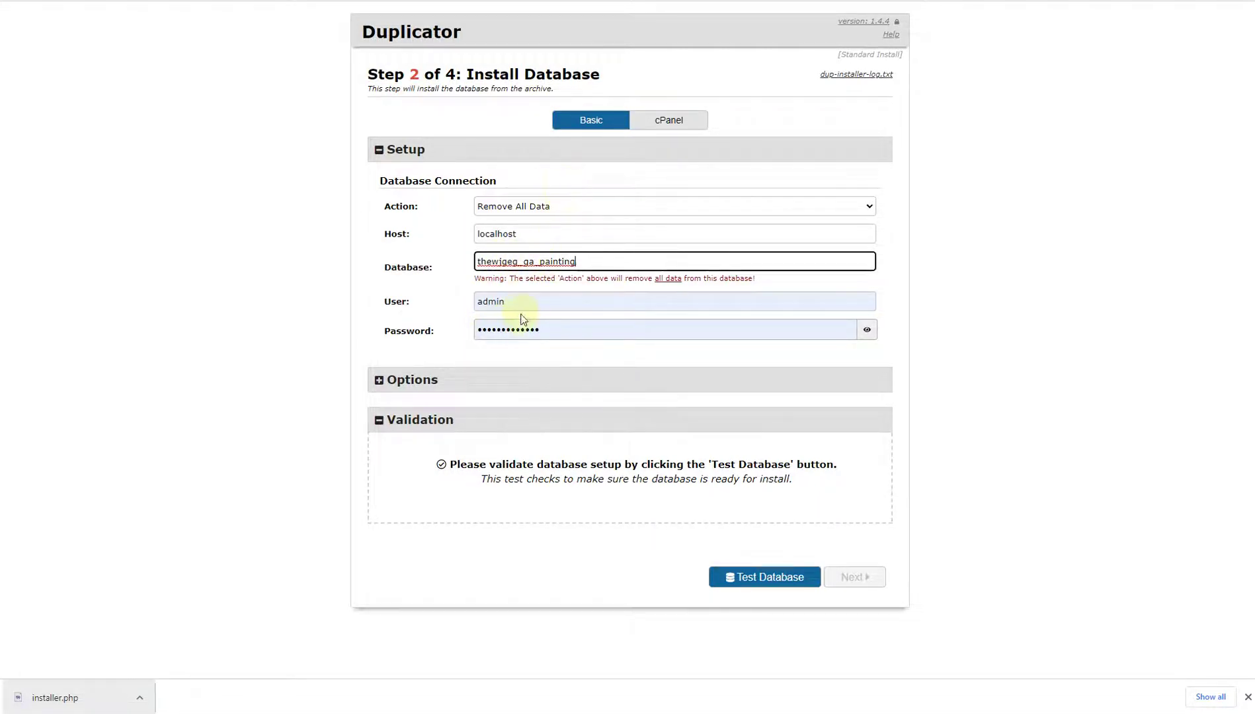
Step: Copy ga-painting from the Notepad notes and replace the installer's database User with it
left_click(496, 302)
left_click(509, 335)
key("alt+Tab")
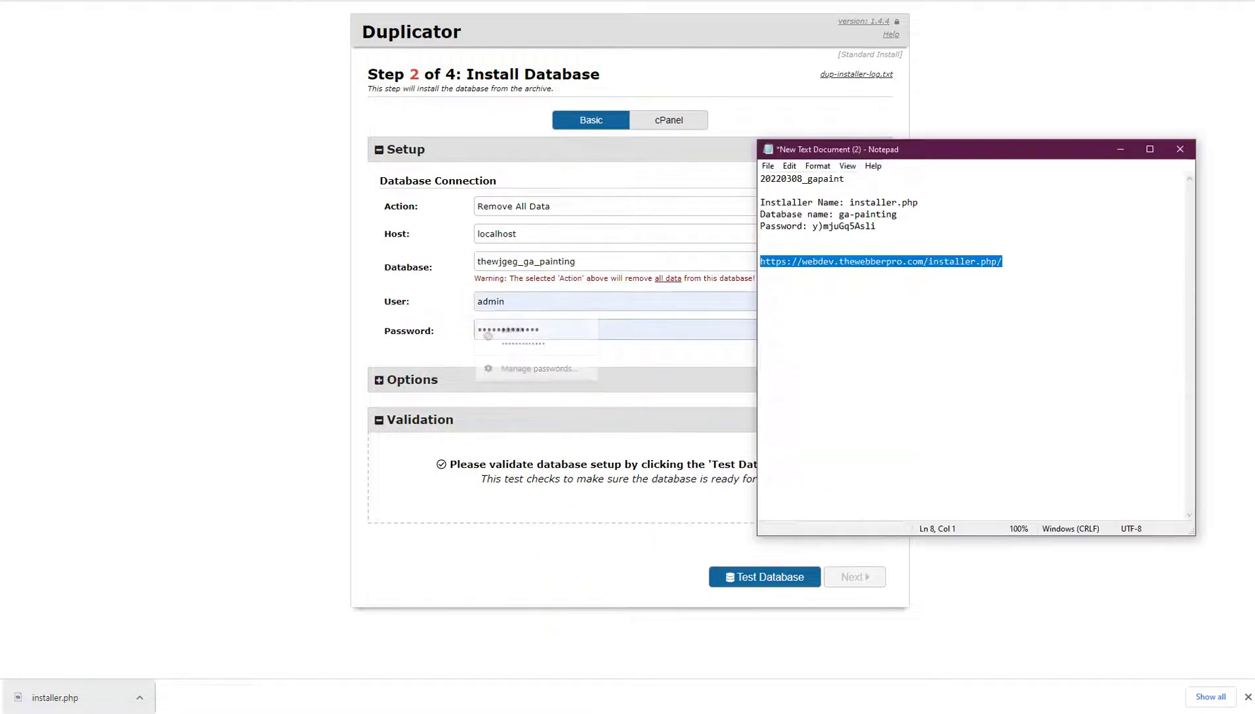
left_click_drag(904, 214, 841, 212)
key("ctrl+c")
left_click(465, 302)
key("ctrl+a")
key("ctrl+v")
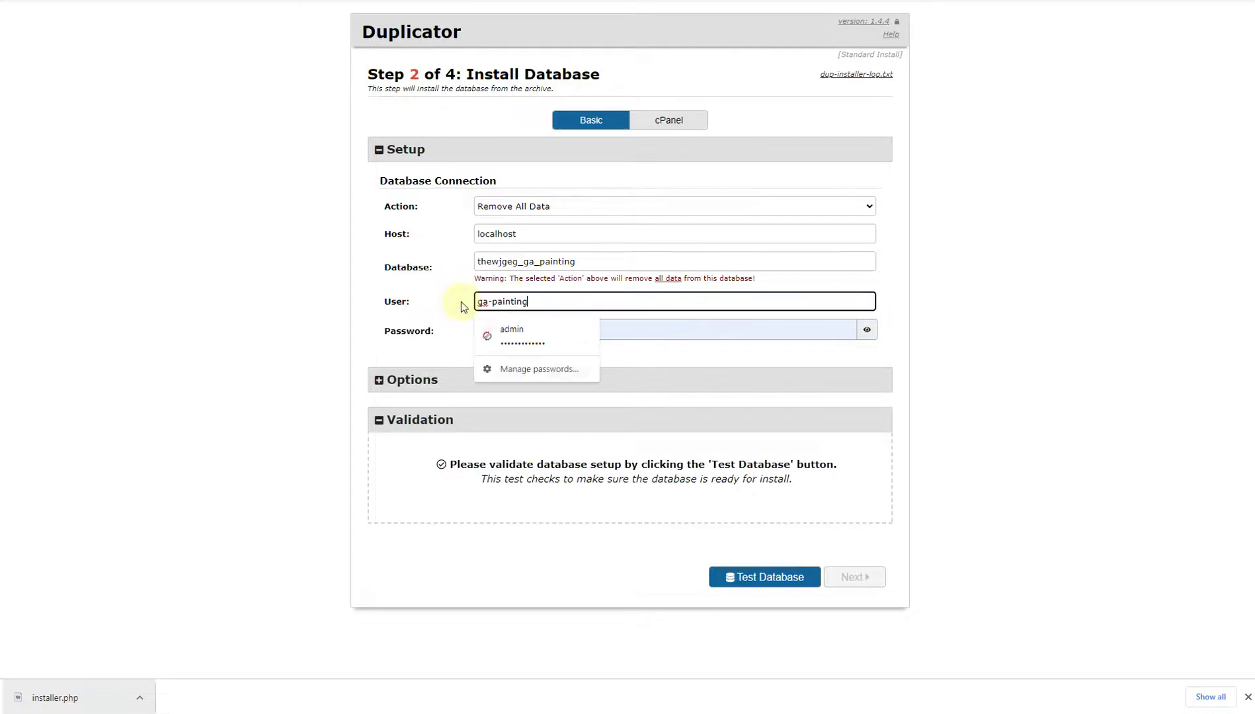
key("Escape")
key("ctrl+tab")
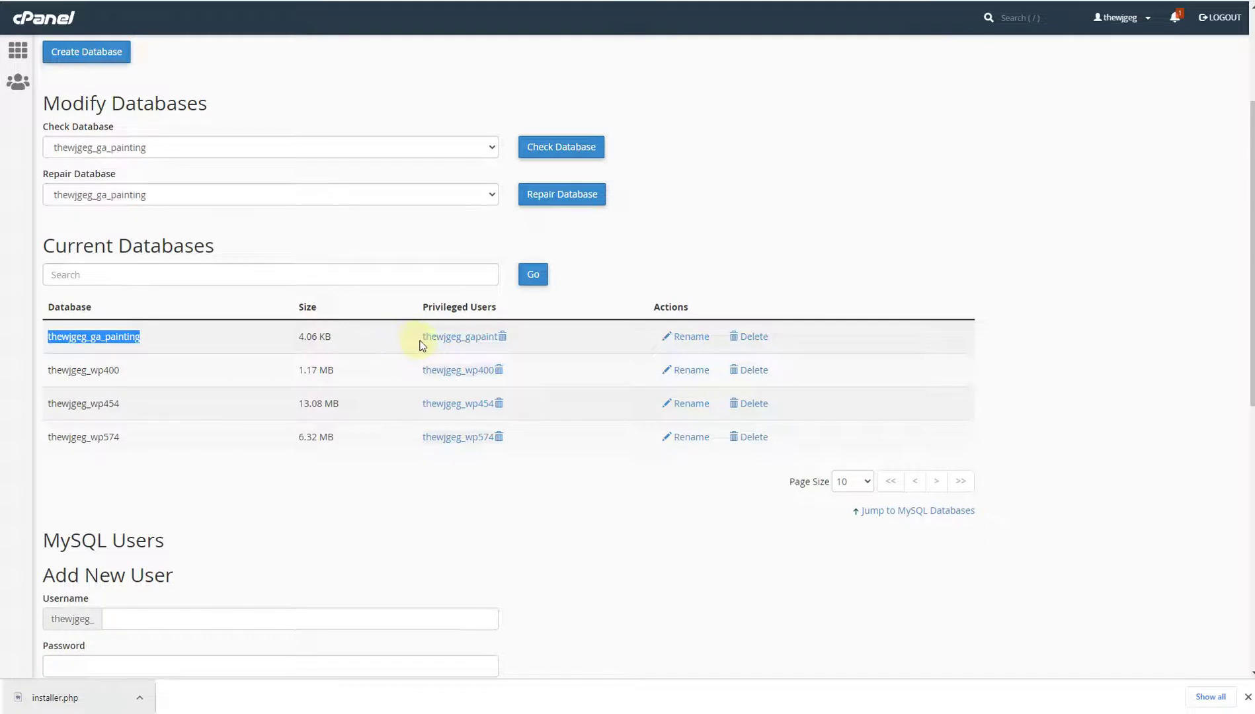
left_click_drag(421, 344, 498, 348)
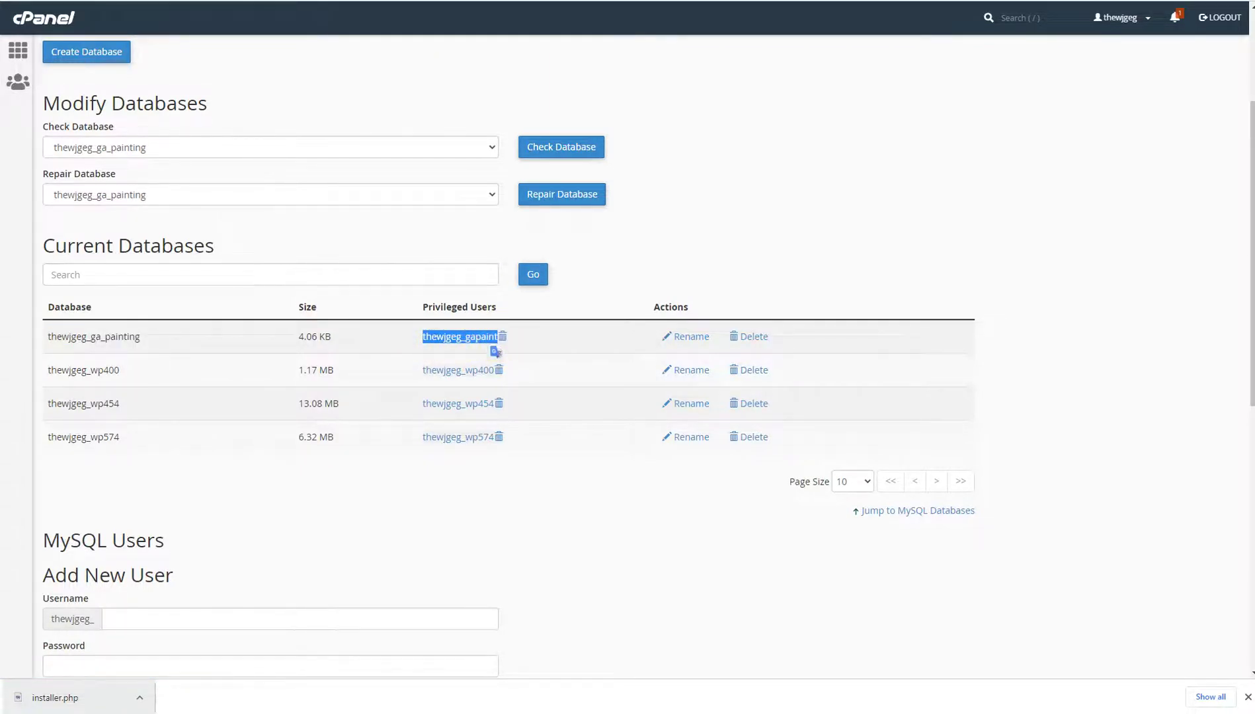
key("ctrl+tab")
key("ctrl+a")
key("ctrl+v")
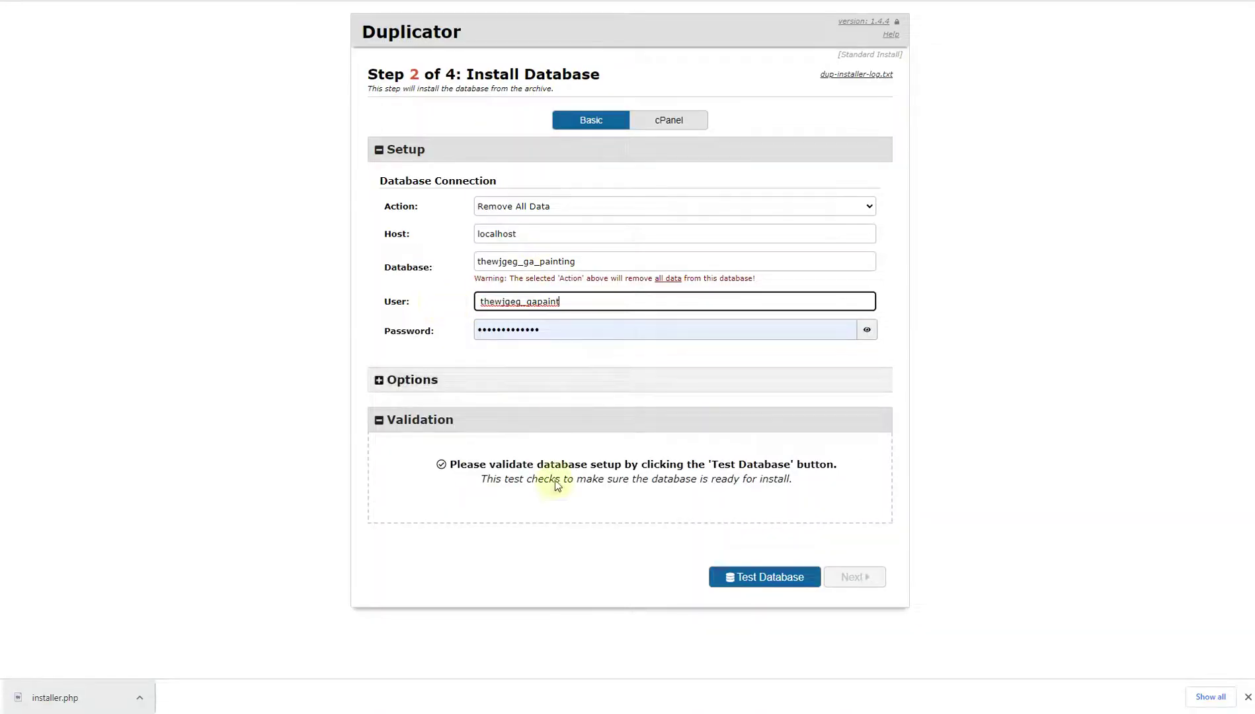
Step: Copy the database password from the notes into the installer's Password field and test the database connection
left_click(561, 707)
left_click_drag(877, 226, 816, 228)
key("ctrl+c")
left_click(564, 330)
key("ctrl+a")
key("ctrl+v")
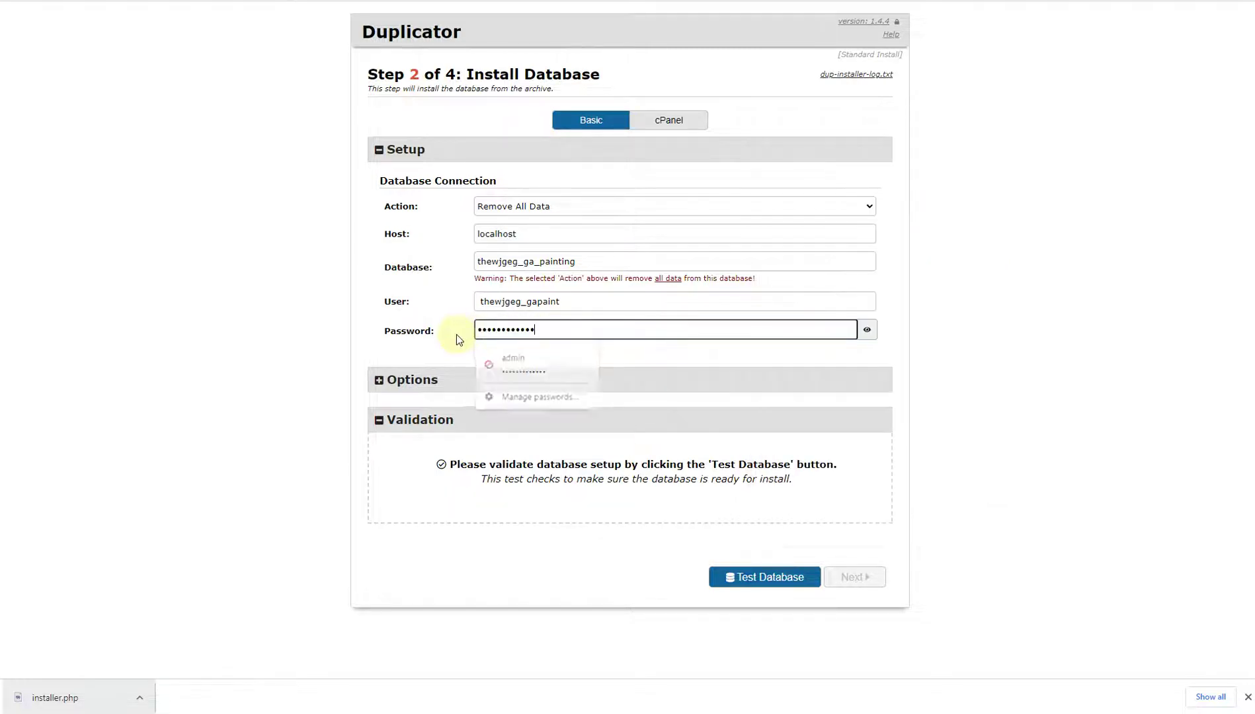
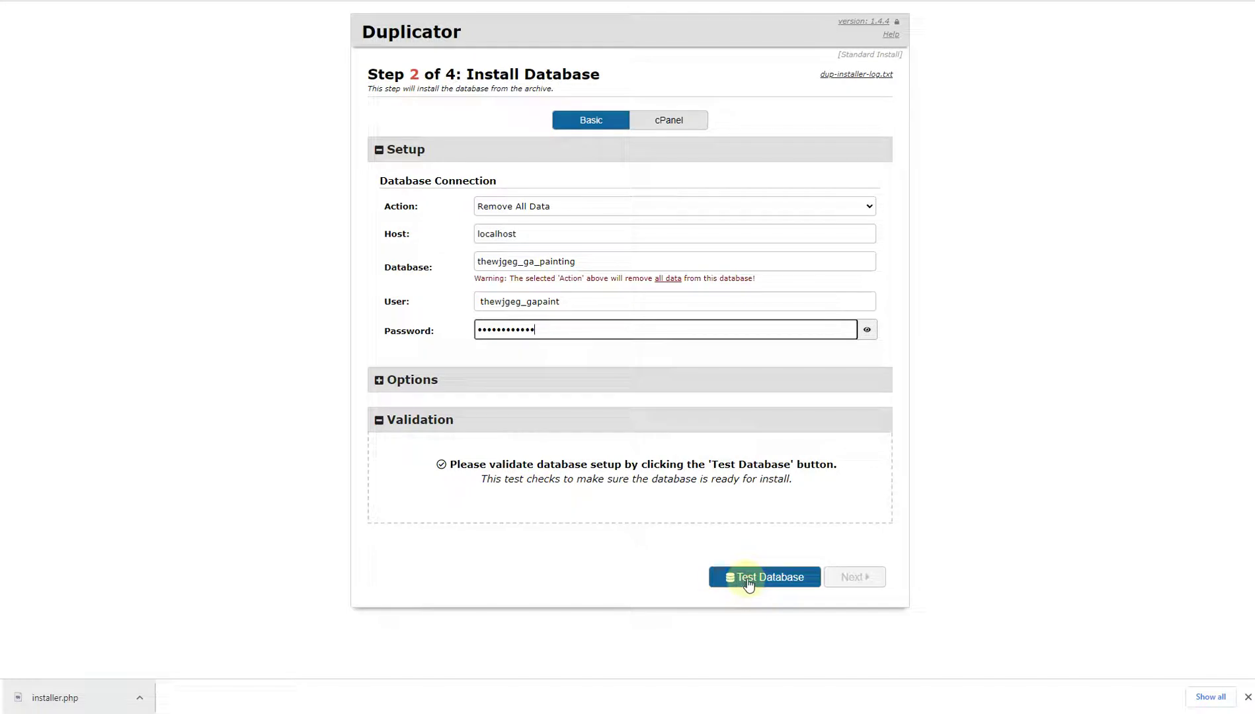
left_click(747, 584)
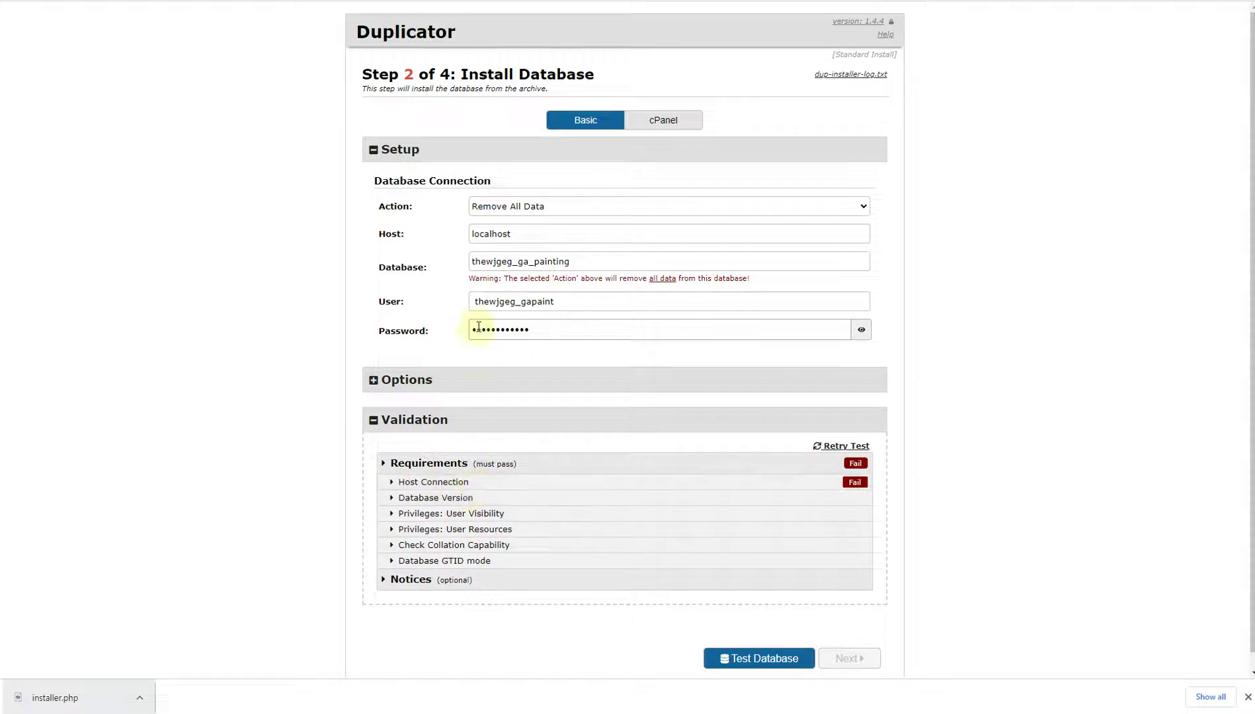
Step: Replace the database User with ga-painting copied from the notes and run the database test again
key("alt+Tab")
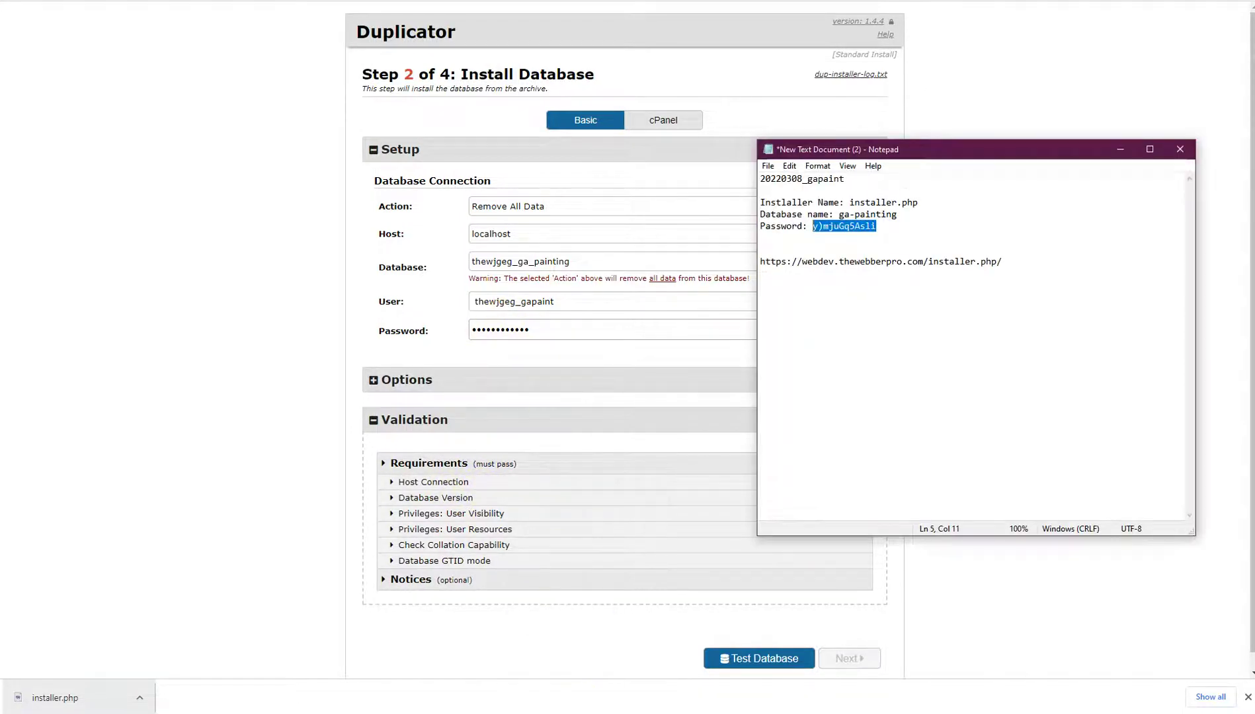
left_click(868, 241)
left_click_drag(907, 215, 840, 215)
key("ctrl+c")
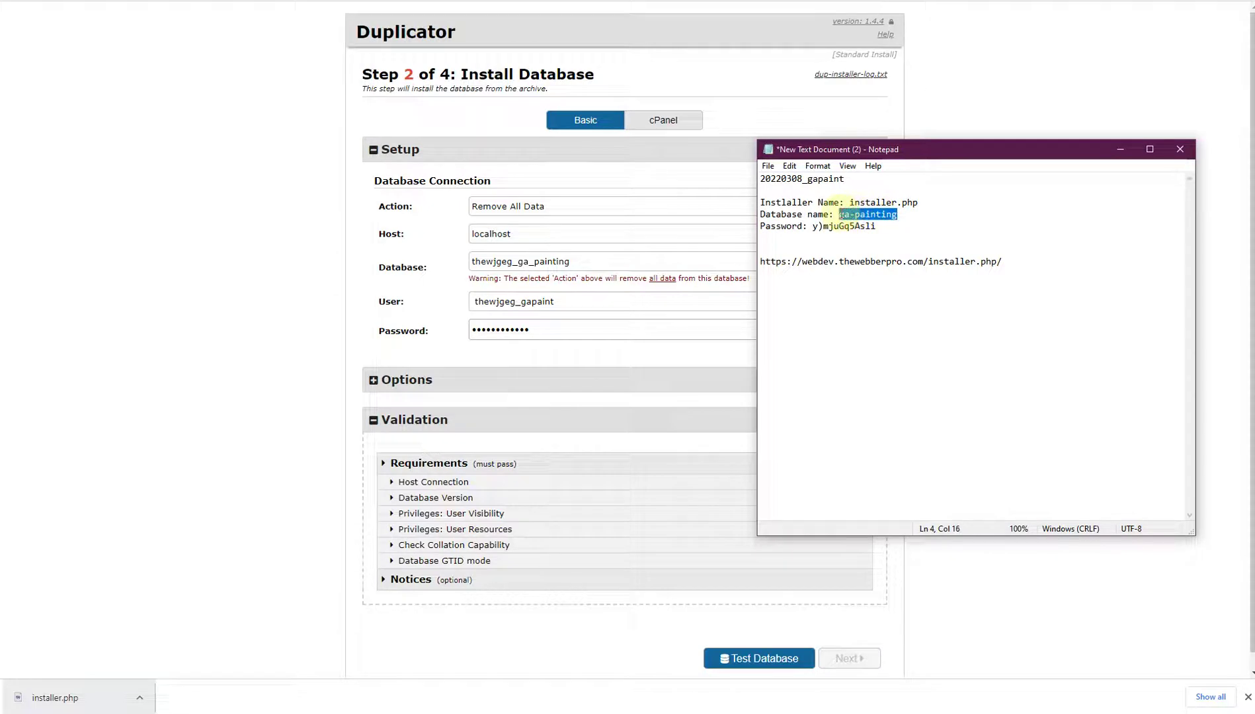
double_click(561, 302)
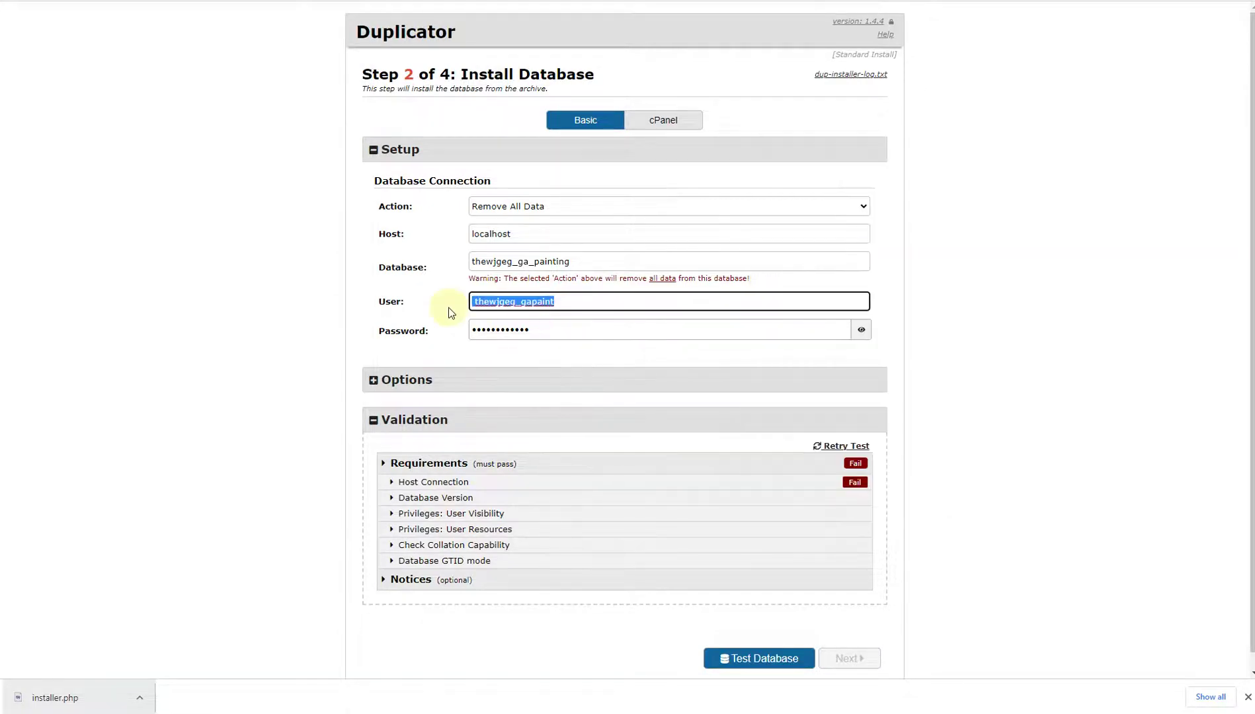
key("ctrl+v")
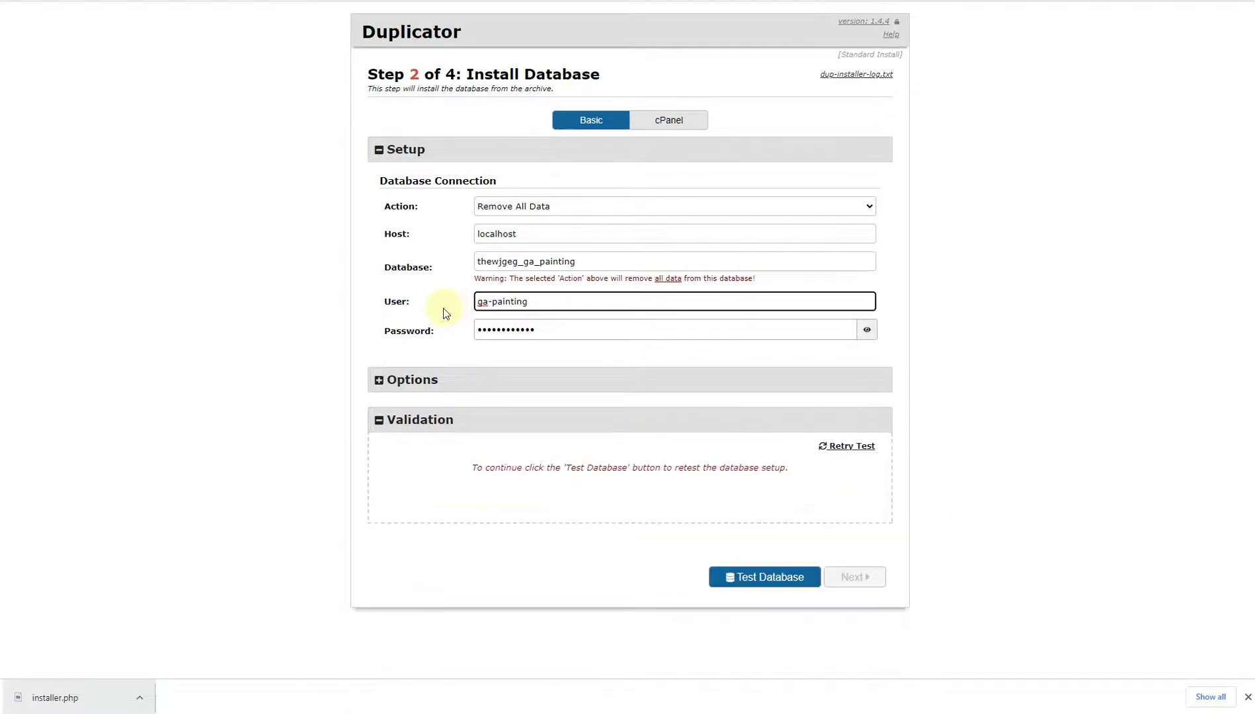
left_click(734, 577)
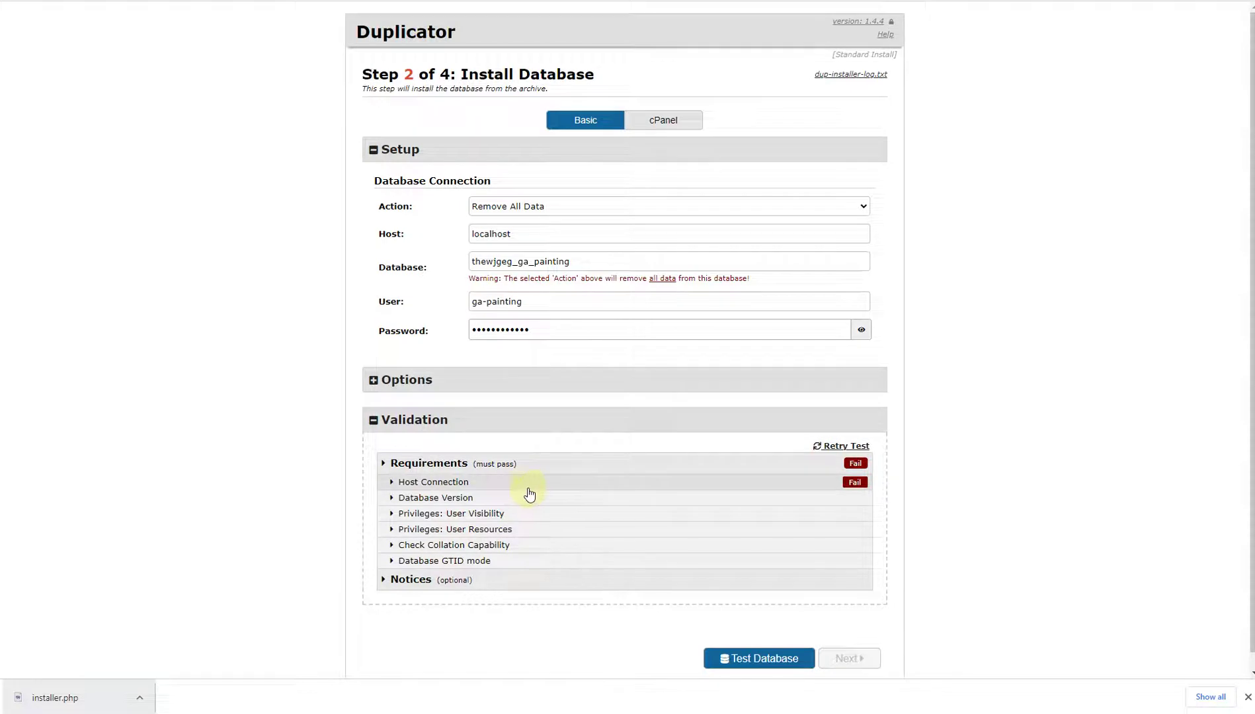
Step: Inspect the Host Connection test result and check the MySQL users and the Add User To Database choices in cPanel
left_click(529, 490)
left_click(524, 490)
key("ctrl+Tab")
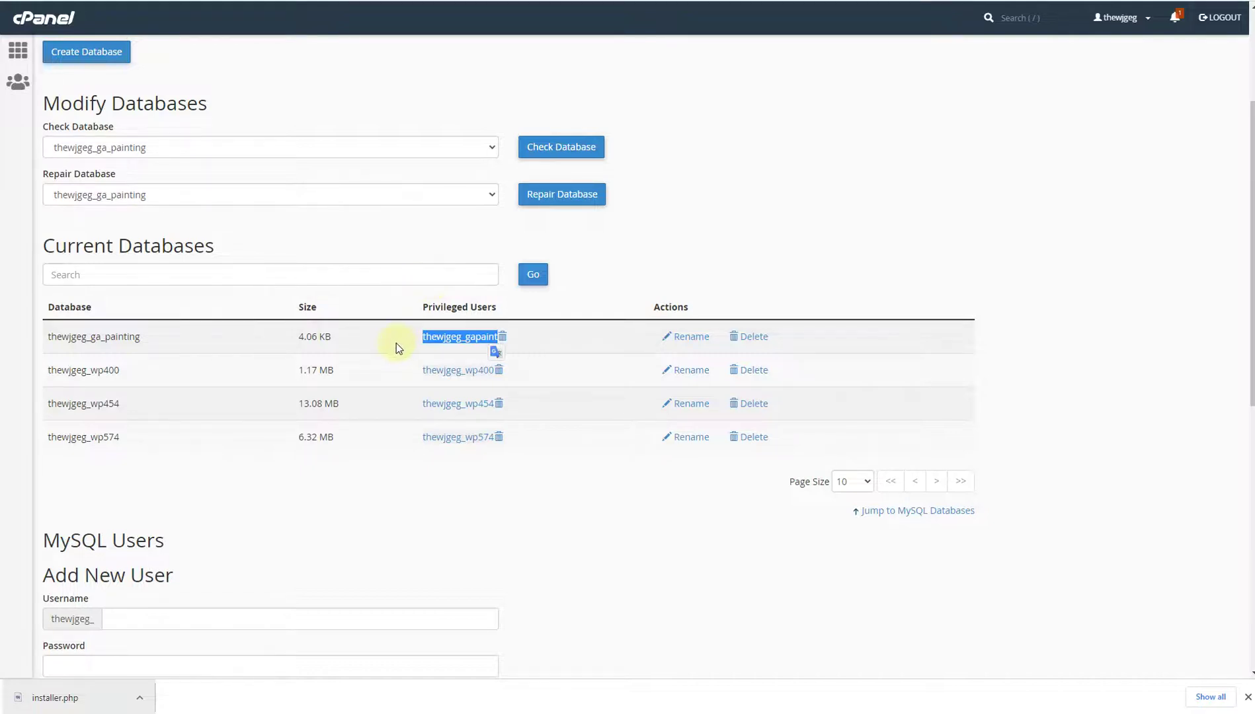
scroll(395, 343, "down", 1)
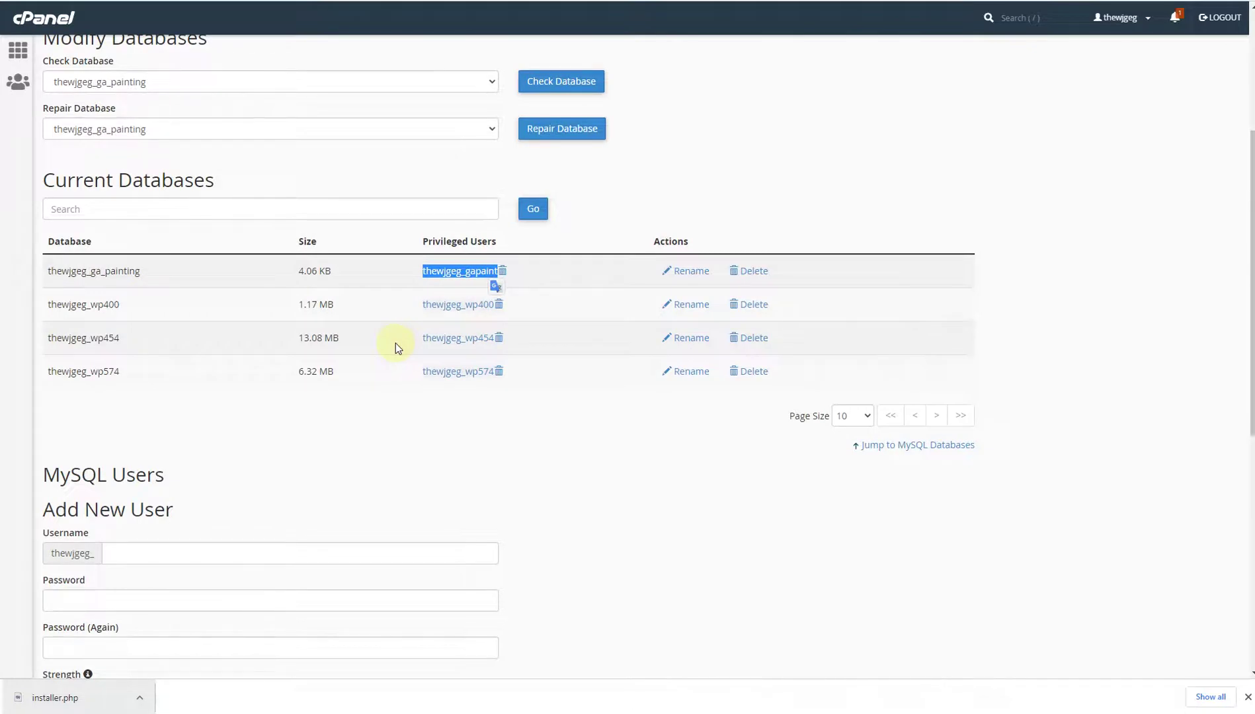
scroll(395, 343, "down", 7)
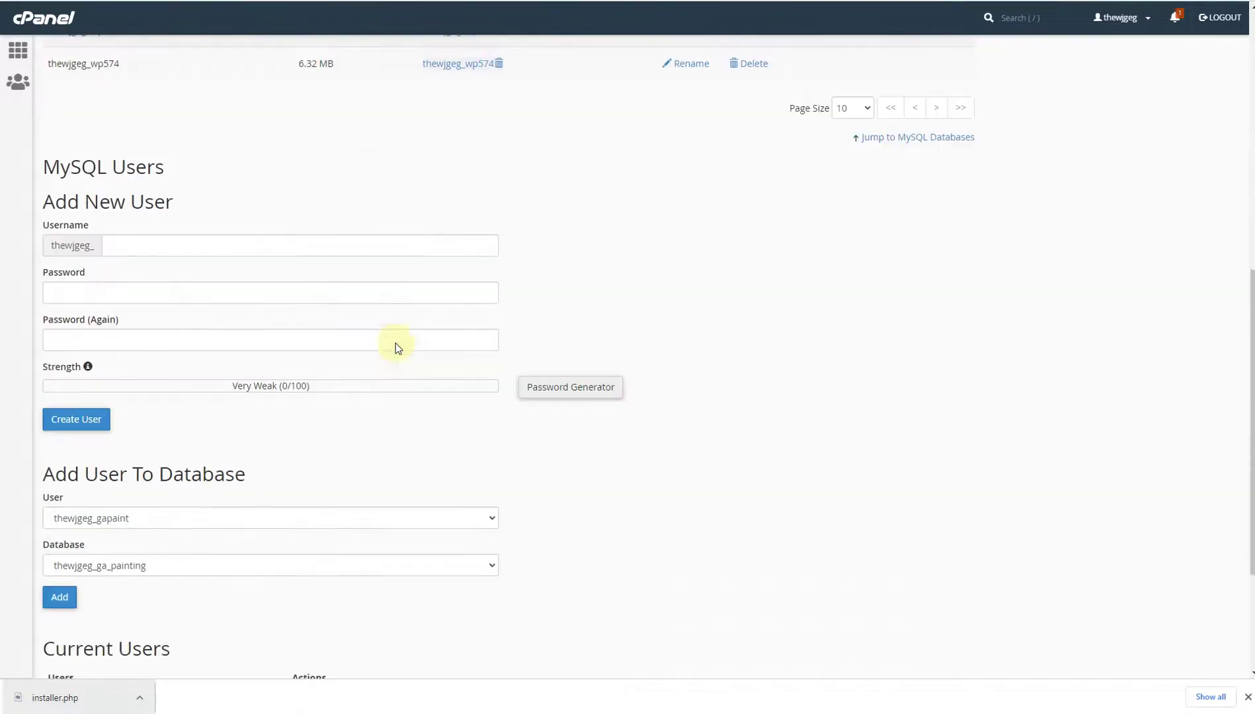
scroll(396, 343, "down", 1)
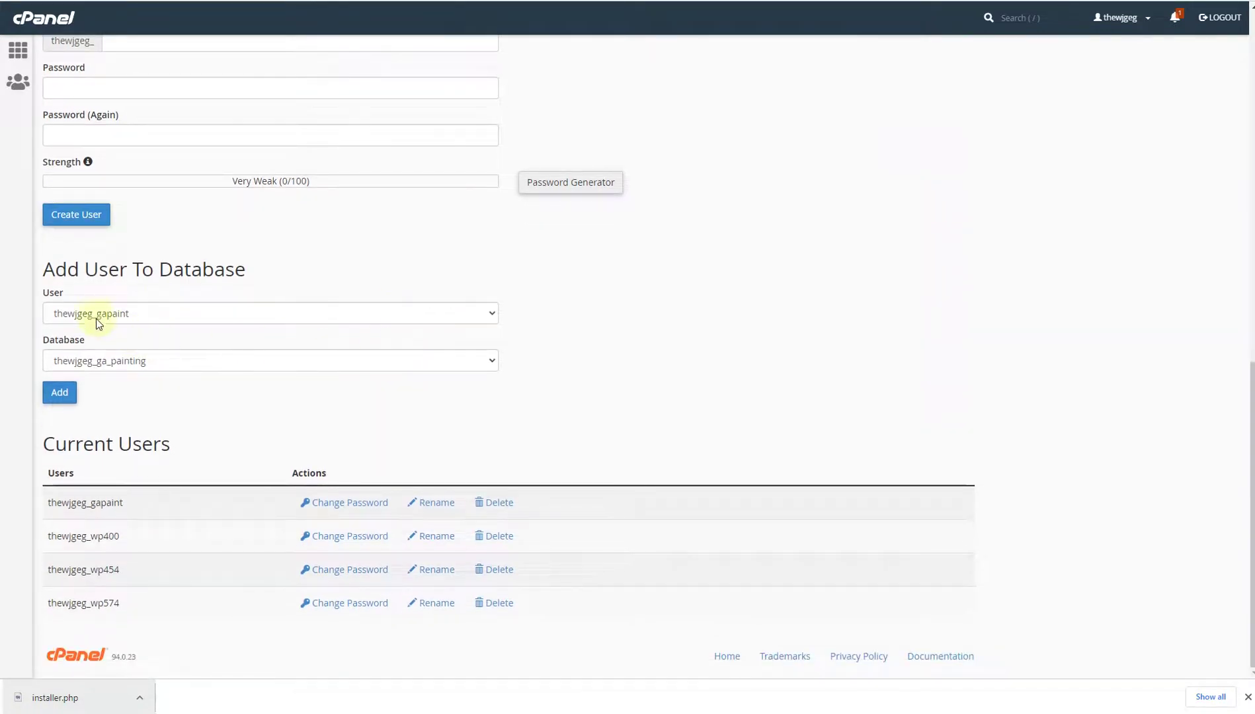
left_click(142, 315)
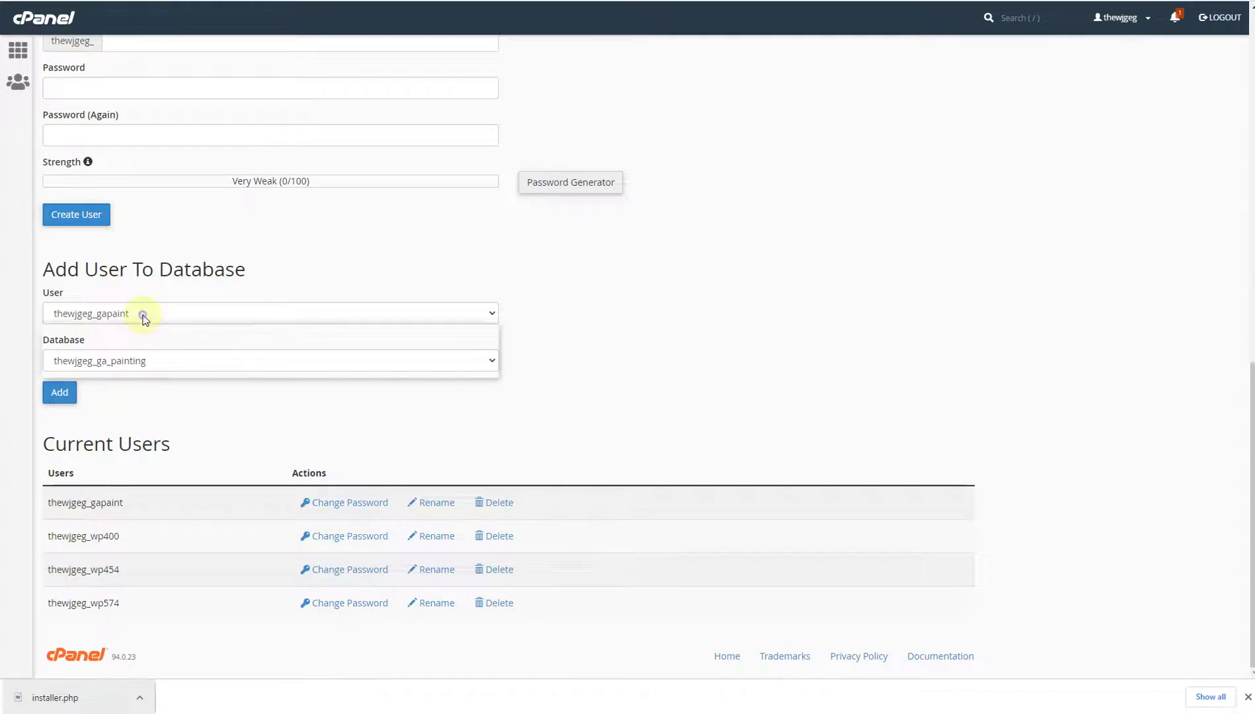
left_click(142, 315)
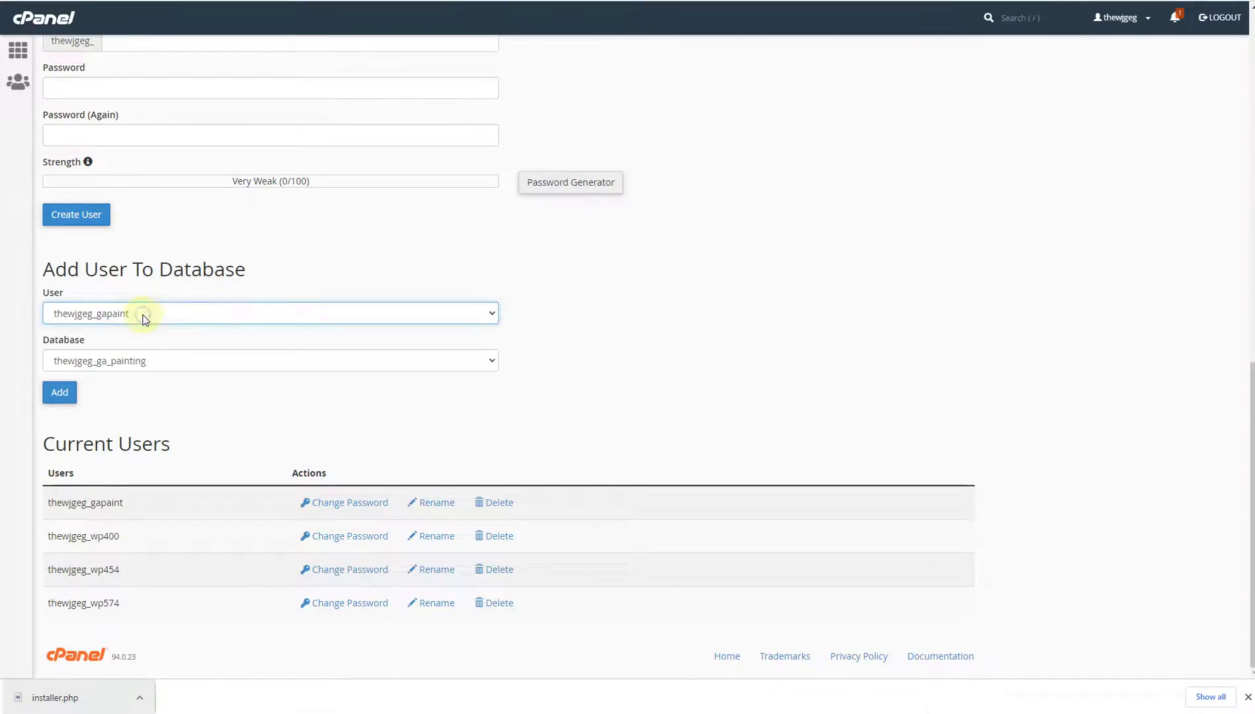
left_click(149, 363)
left_click(150, 375)
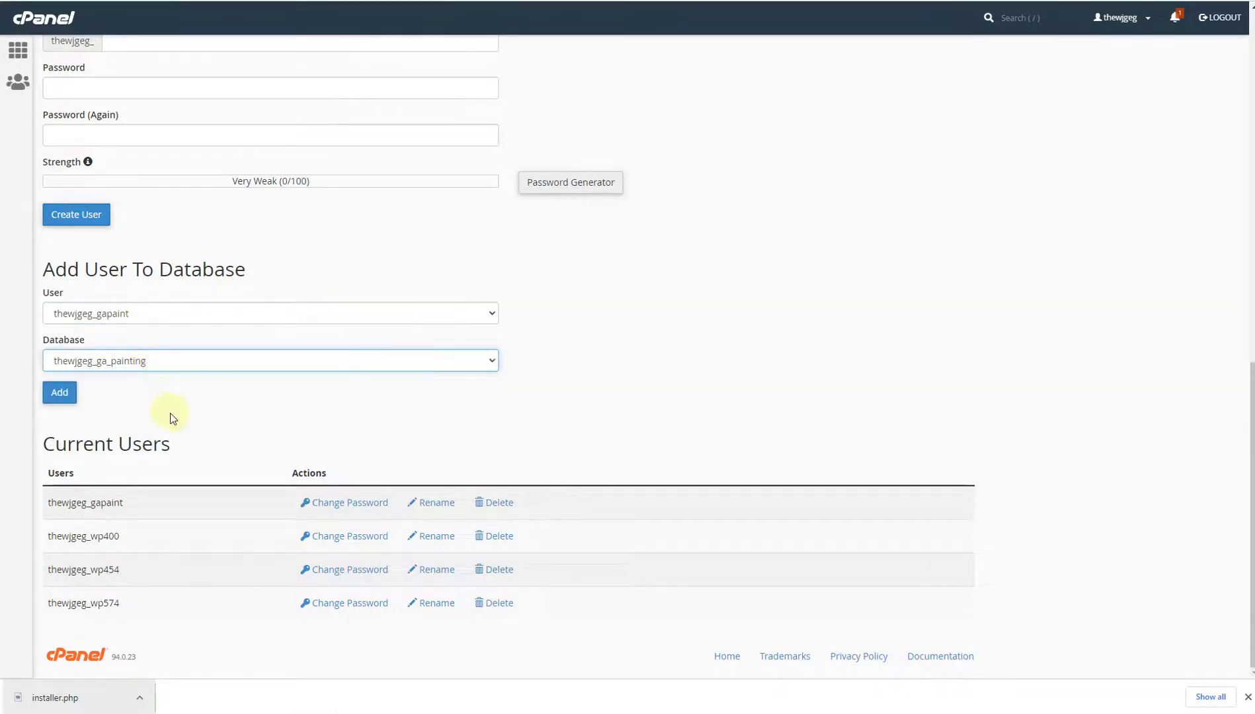
scroll(166, 397, "up", 3)
scroll(164, 369, "up", 5)
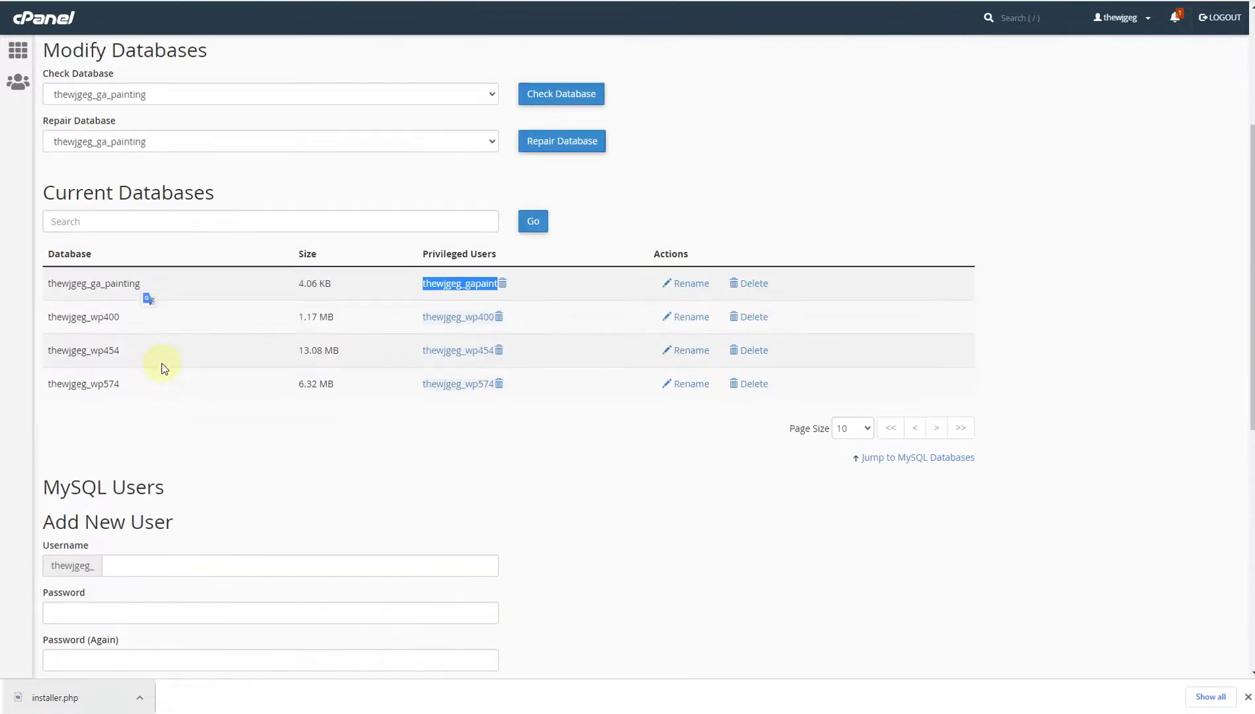
left_click(496, 284)
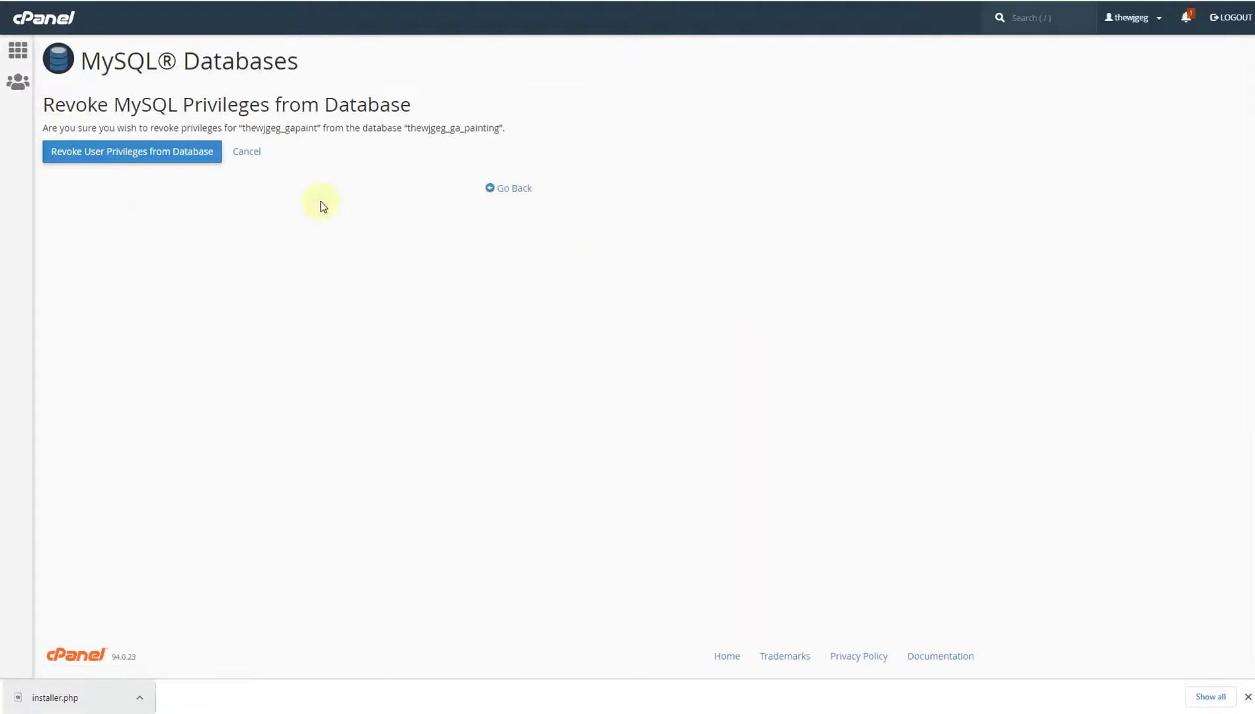
left_click(507, 189)
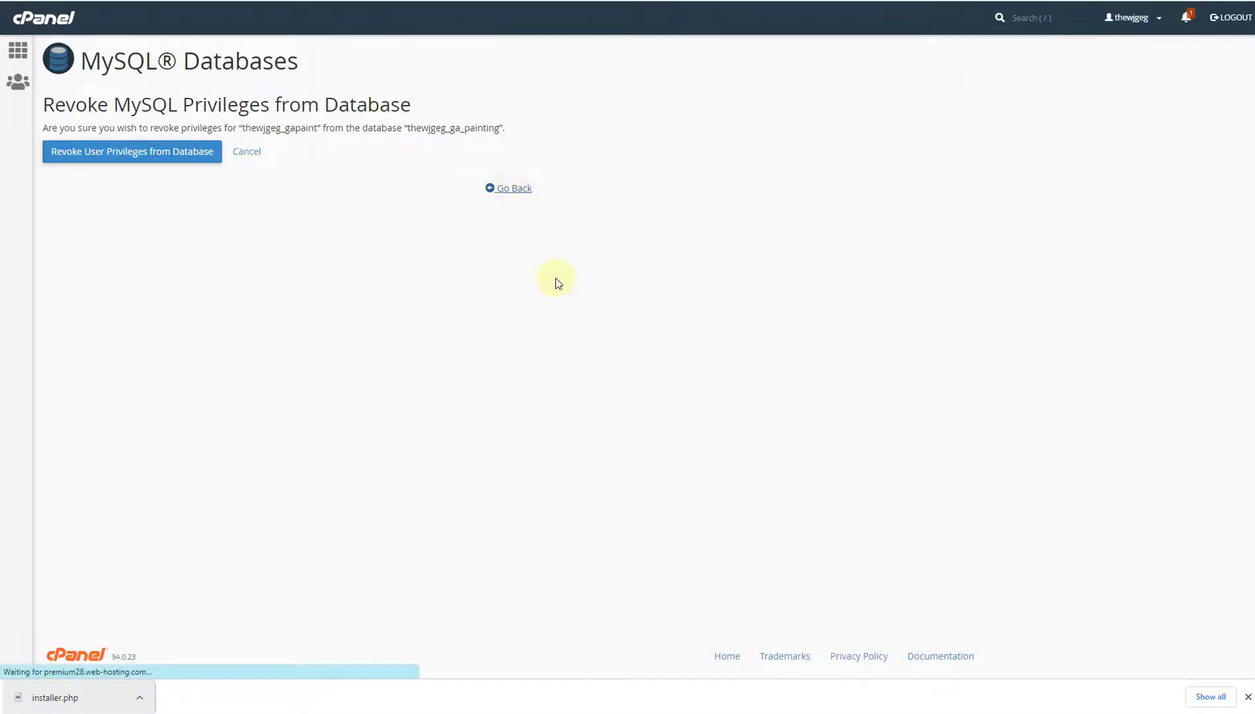
Step: Copy the database name thewjgeg_ga-painting from cPanel and replace the installer's Database value with it
scroll(774, 443, "down", 2)
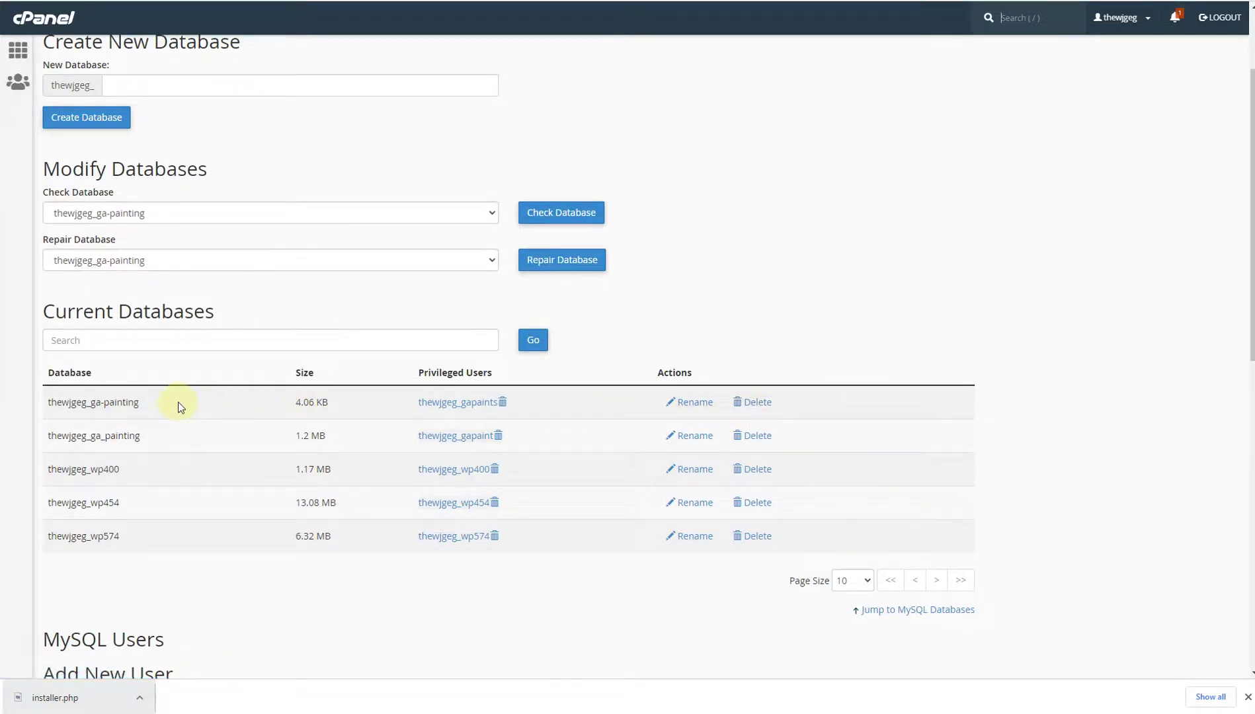
left_click(134, 402)
mouse_move(135, 401)
left_mouse_down()
mouse_move(34, 402)
mouse_move(51, 402)
left_mouse_up()
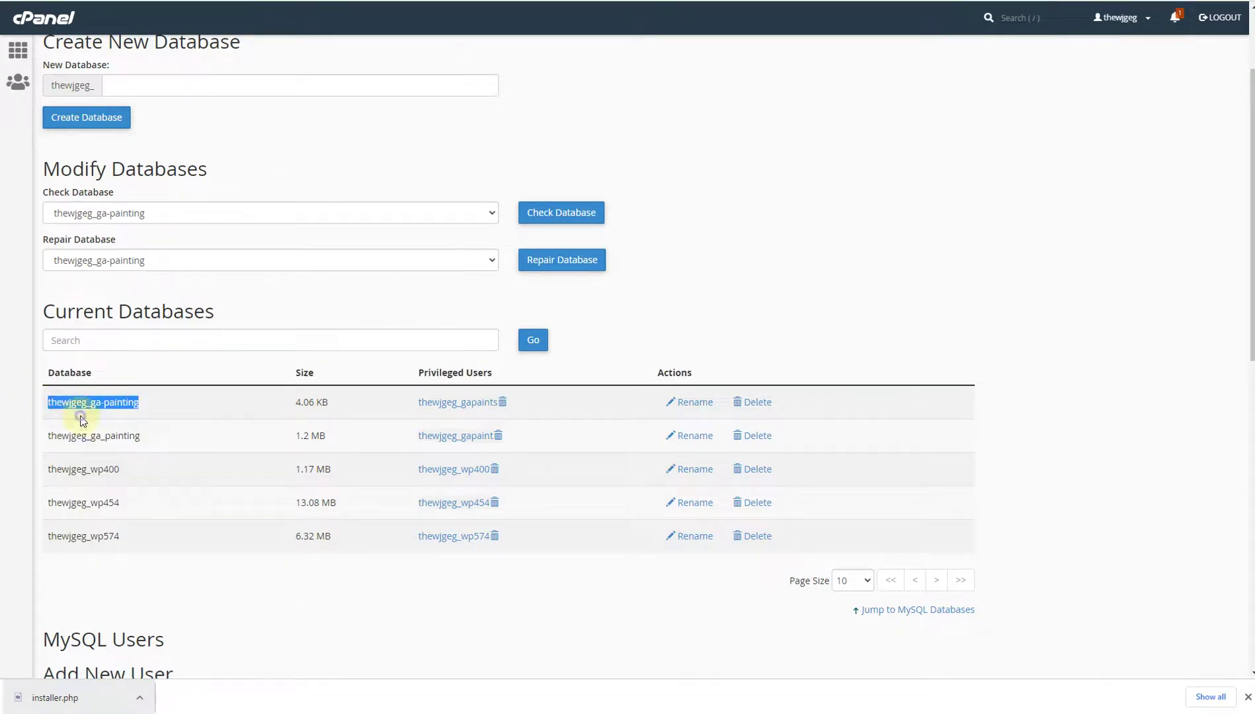
key("ctrl+Tab")
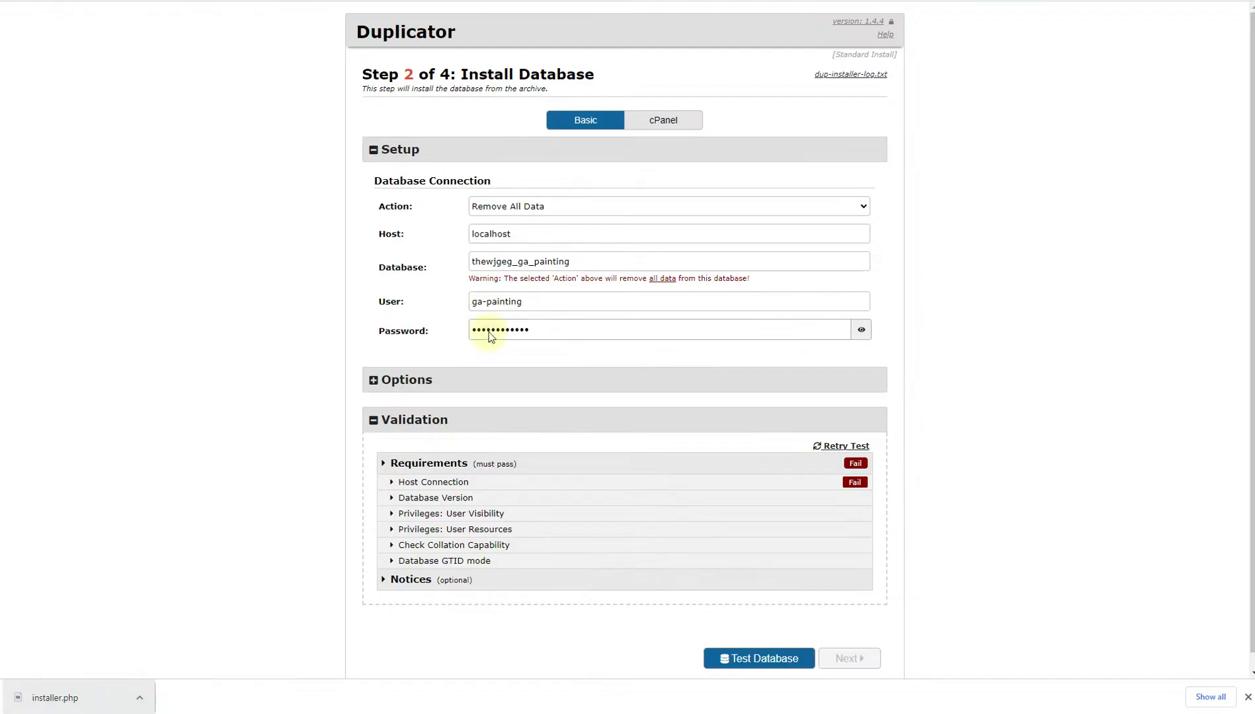
left_click(535, 300)
left_click_drag(589, 260, 455, 265)
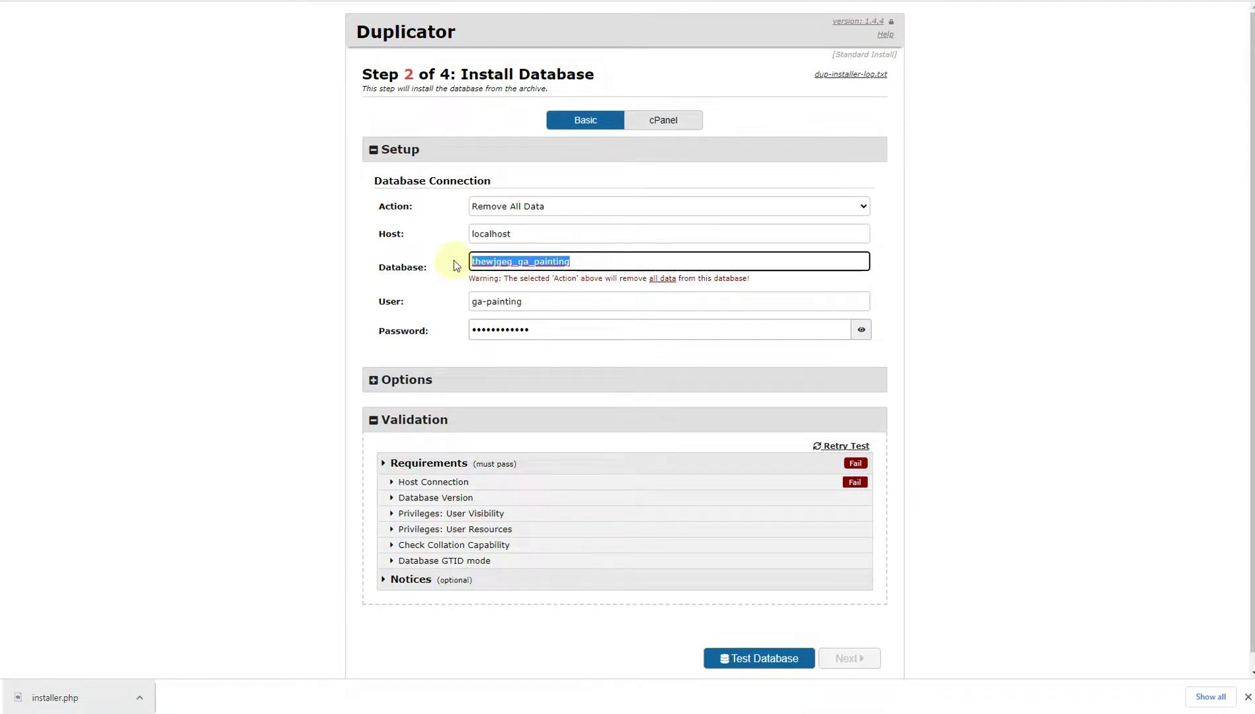
type("thewjgeg_ga-painting")
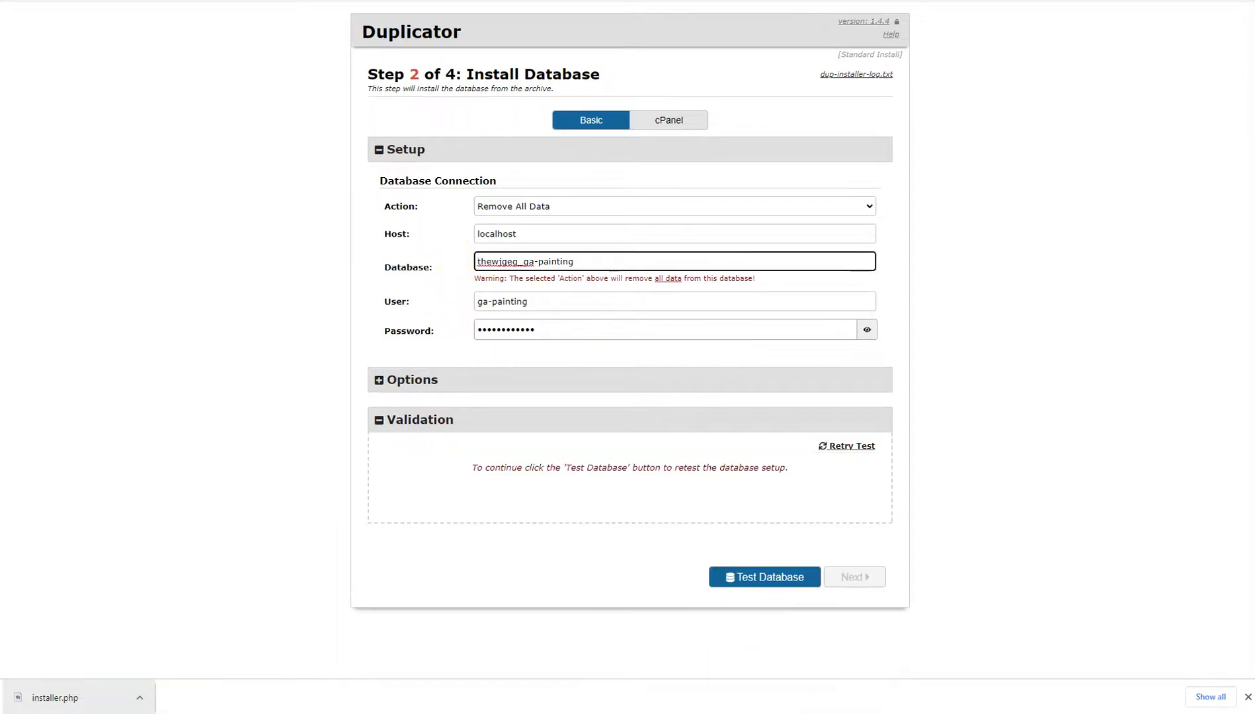
key("ctrl+shift+Tab")
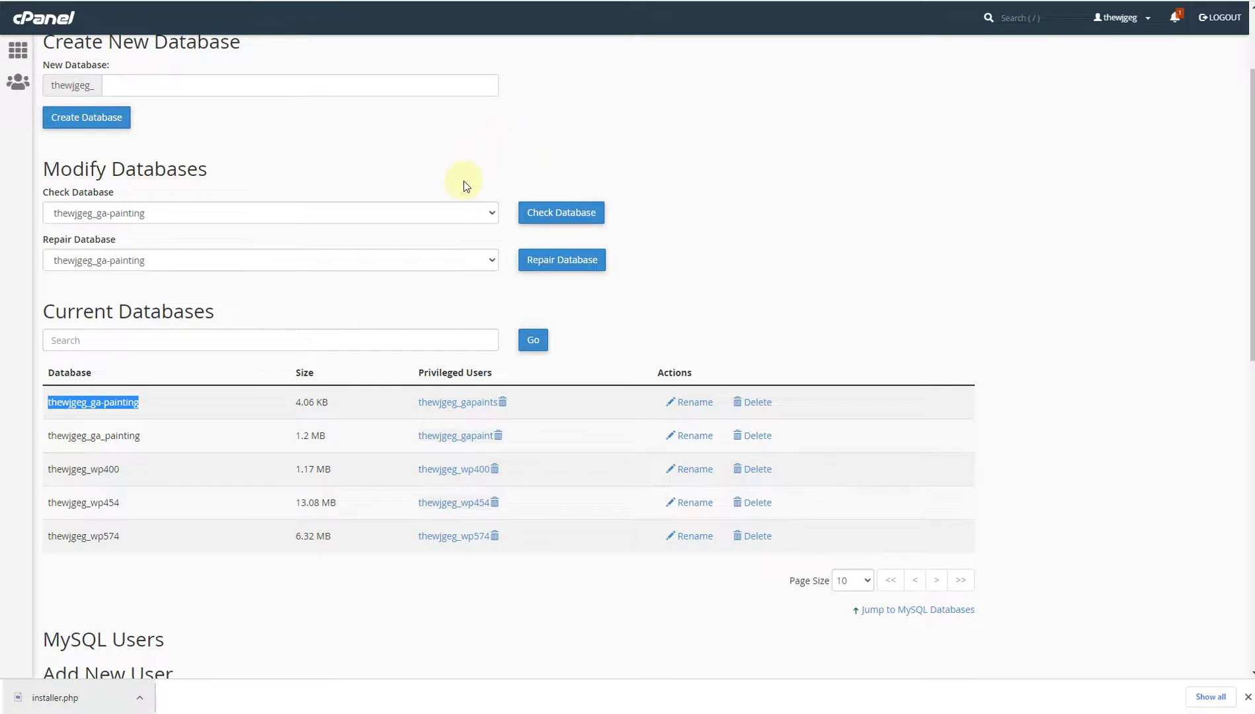
left_click_drag(407, 400, 498, 405)
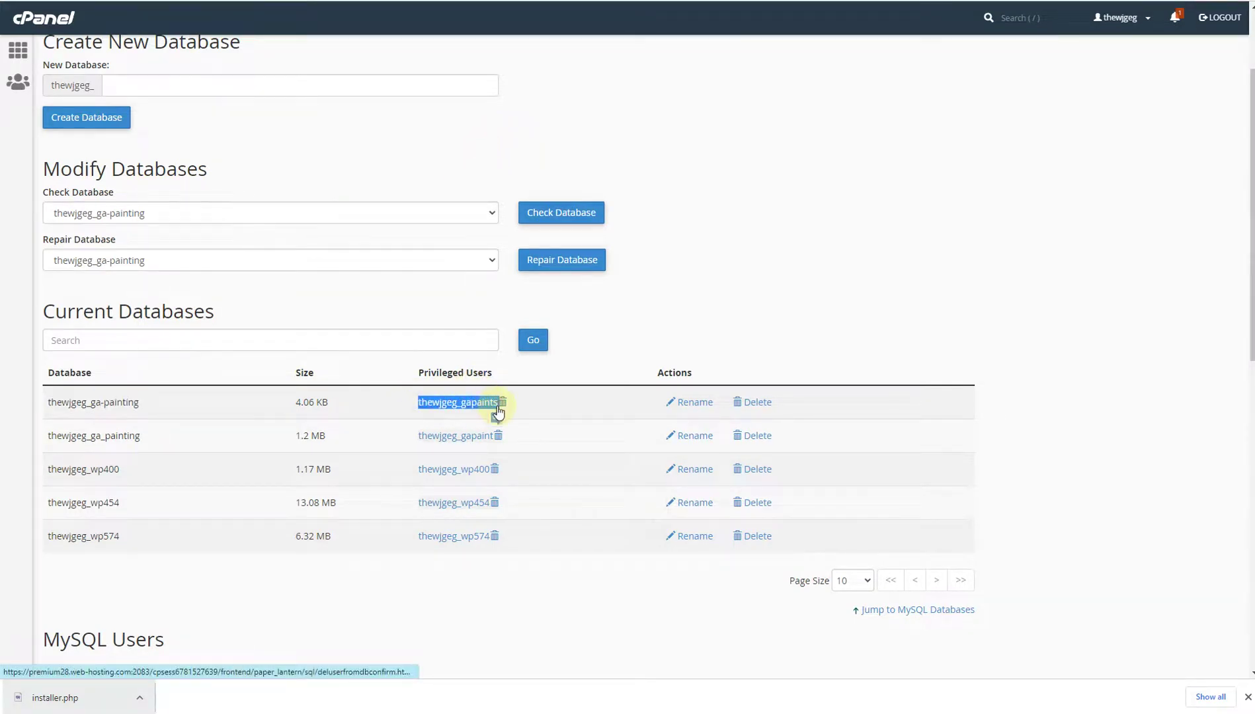
key("ctrl+c")
key("ctrl+Tab")
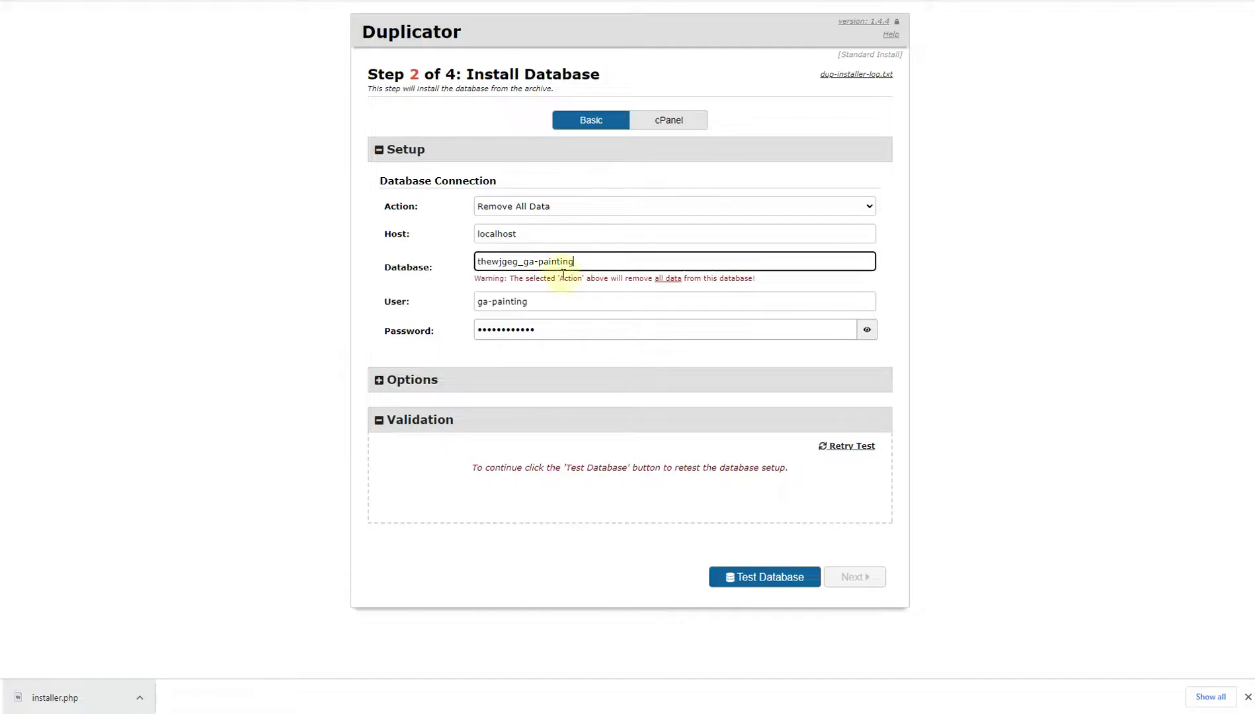
triple_click(546, 303)
key("ctrl+v")
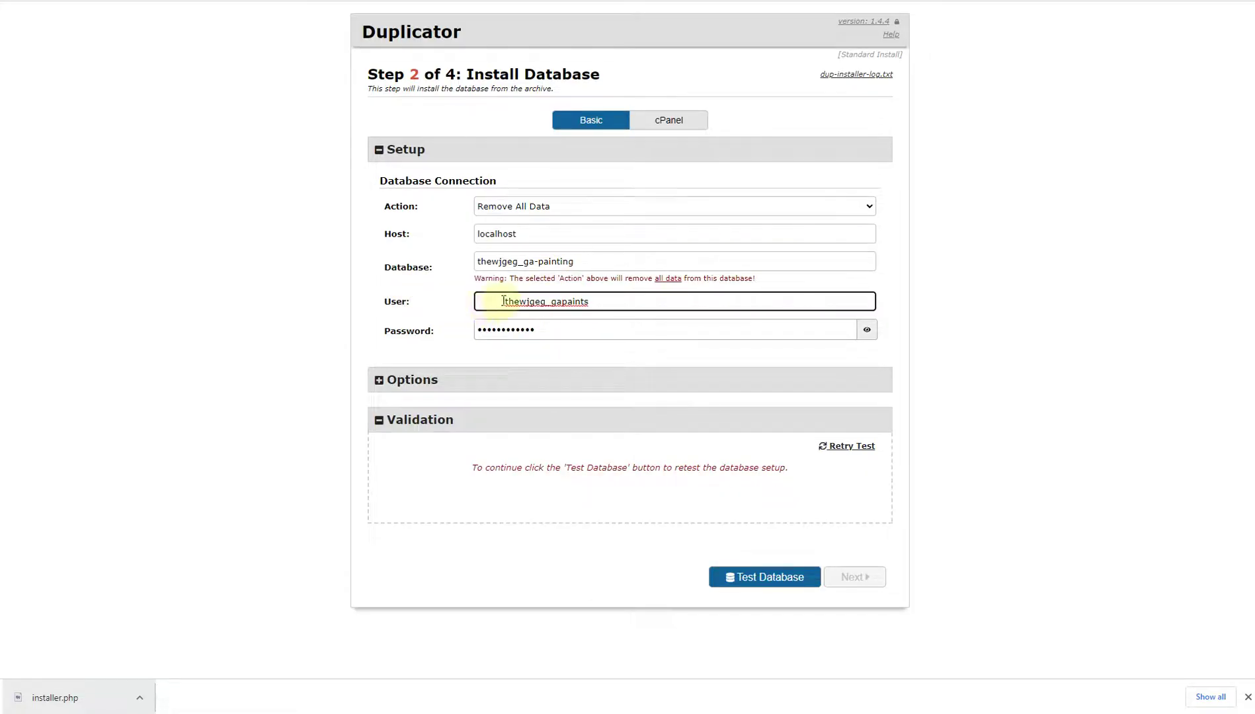
Step: Remove the blank characters before and after thewjgeg_gapaints in the database User value
left_click_drag(505, 300, 465, 303)
key("BackSpace")
left_click(585, 302)
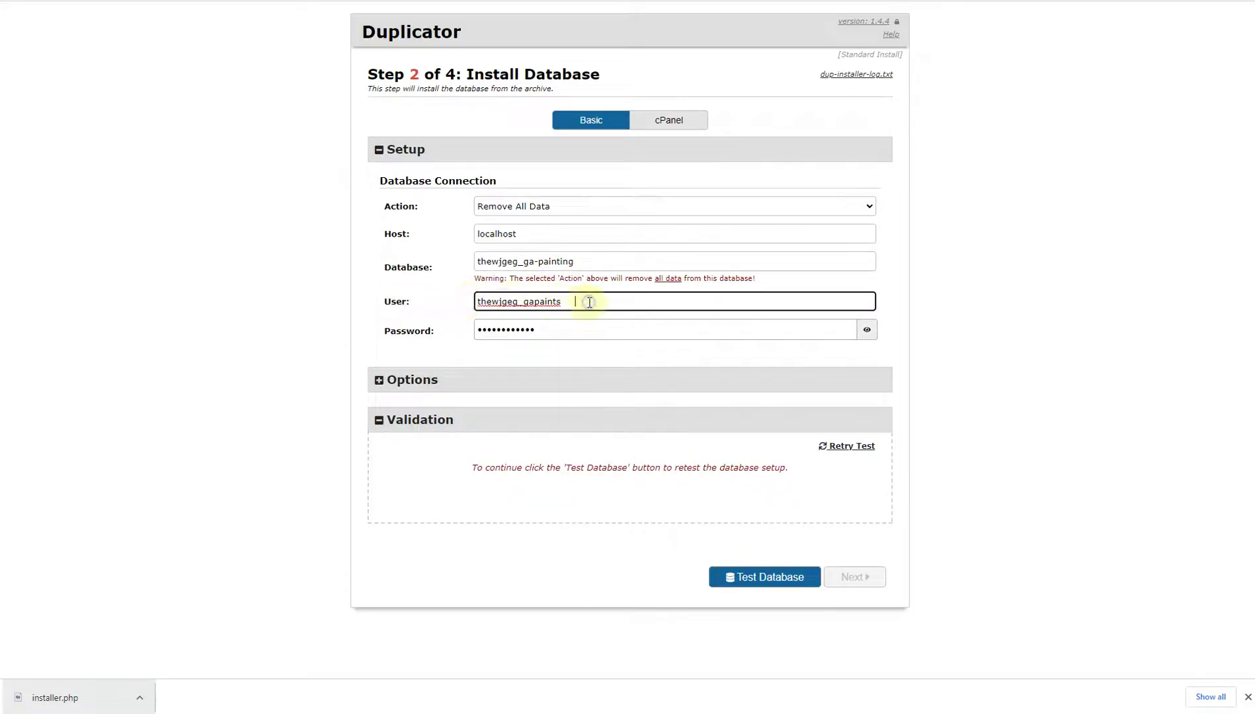
key("BackSpace")
key("BackSpace")
key("BackSpace")
type("s")
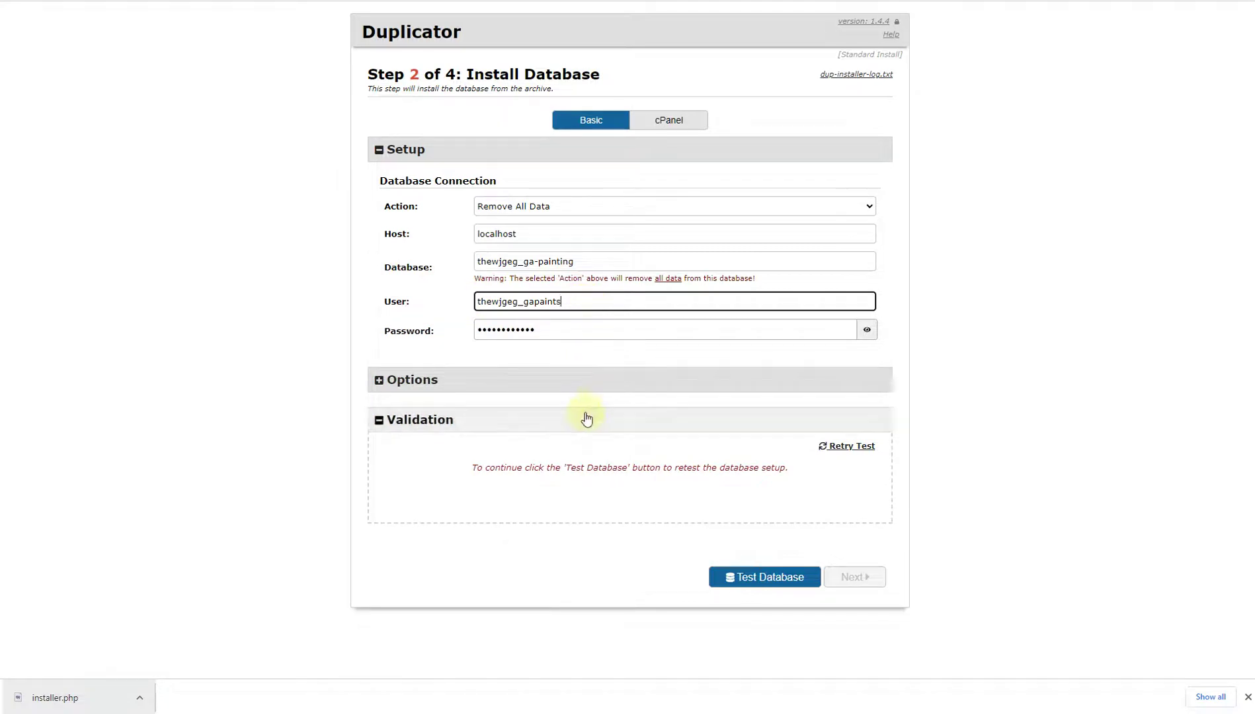
Step: Replace the database password with the one copied from the notes and run the database test
key("alt+Tab")
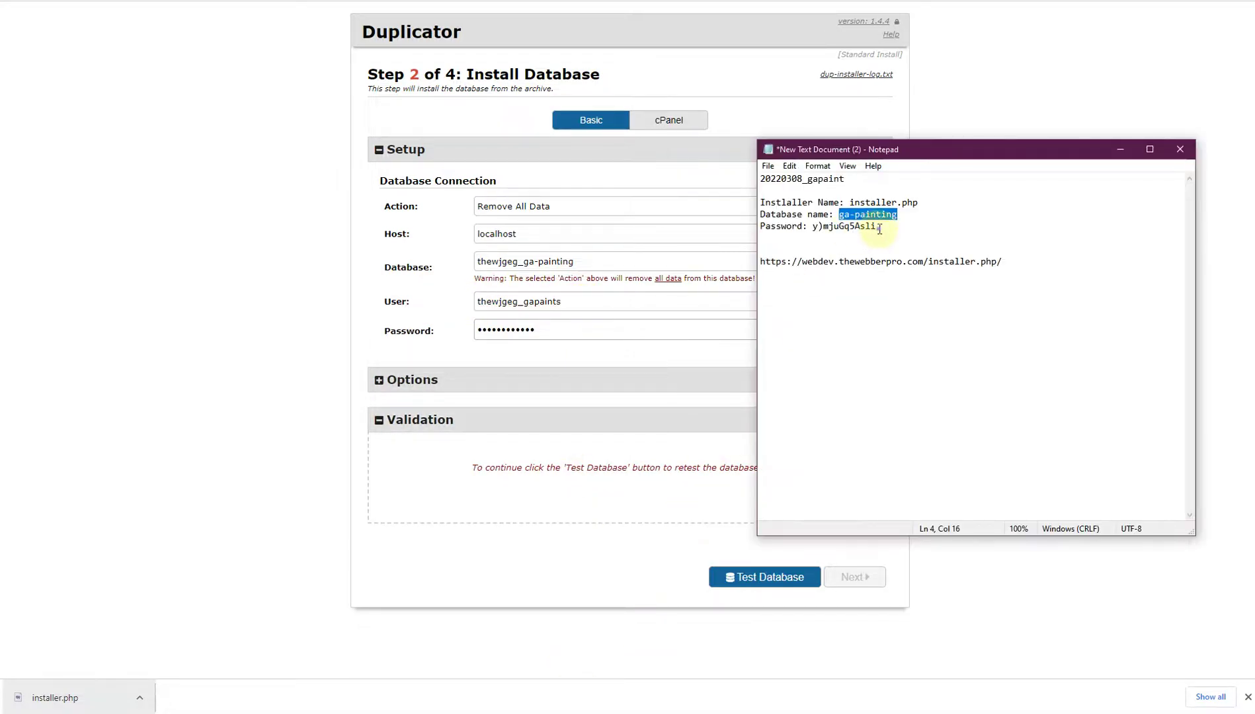
left_click_drag(876, 226, 815, 229)
key("ctrl+c")
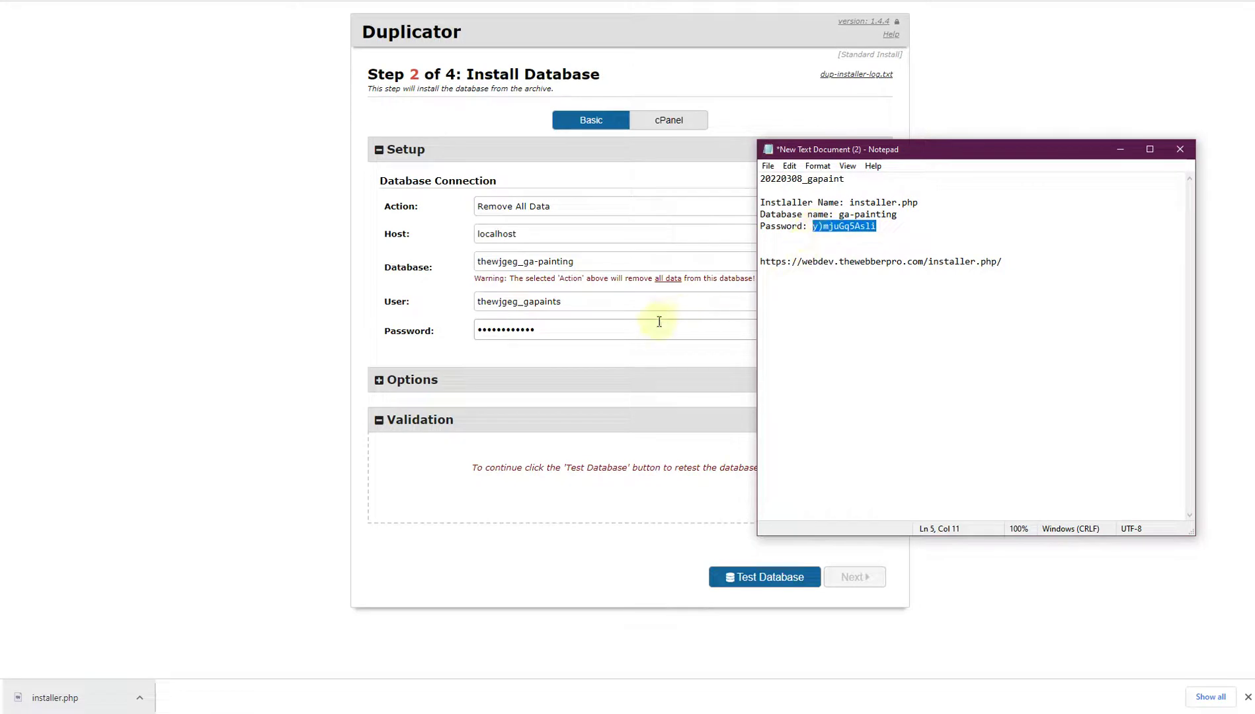
left_click(592, 329)
key("ctrl+a")
key("ctrl+v")
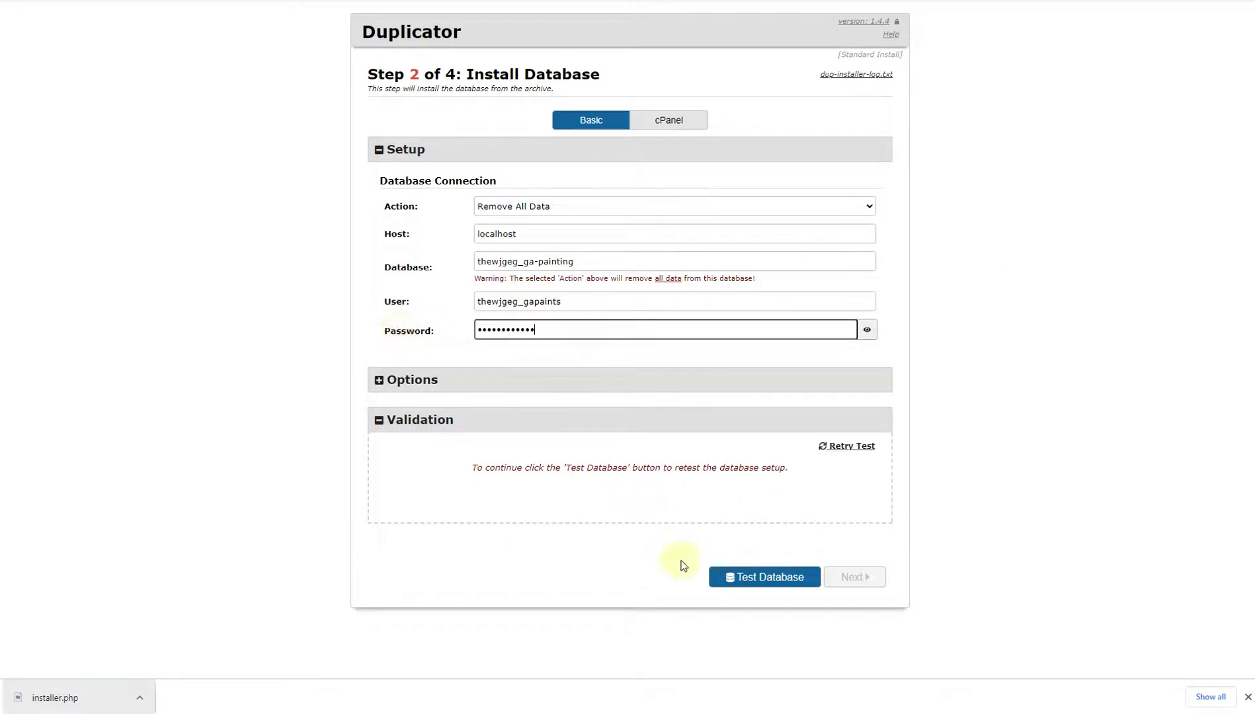
left_click(725, 578)
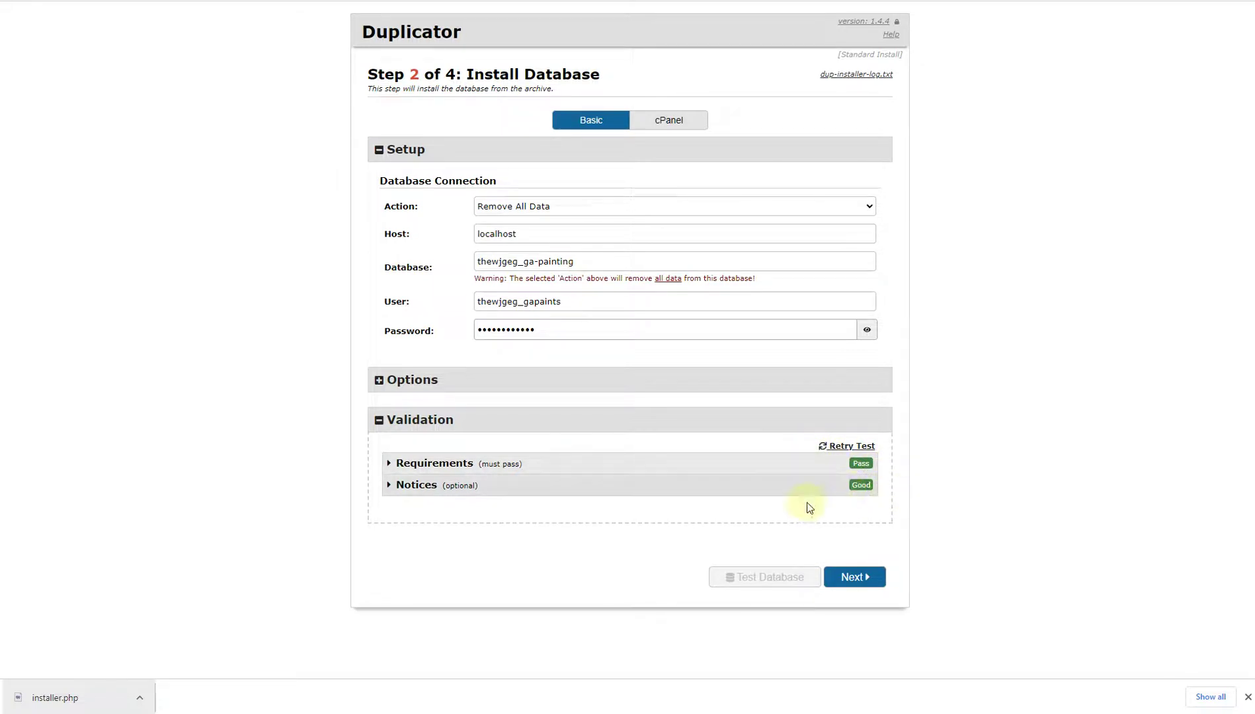
Step: Continue with the tested database settings, confirm running the installer, and decline saving the password in the browser
left_click(856, 577)
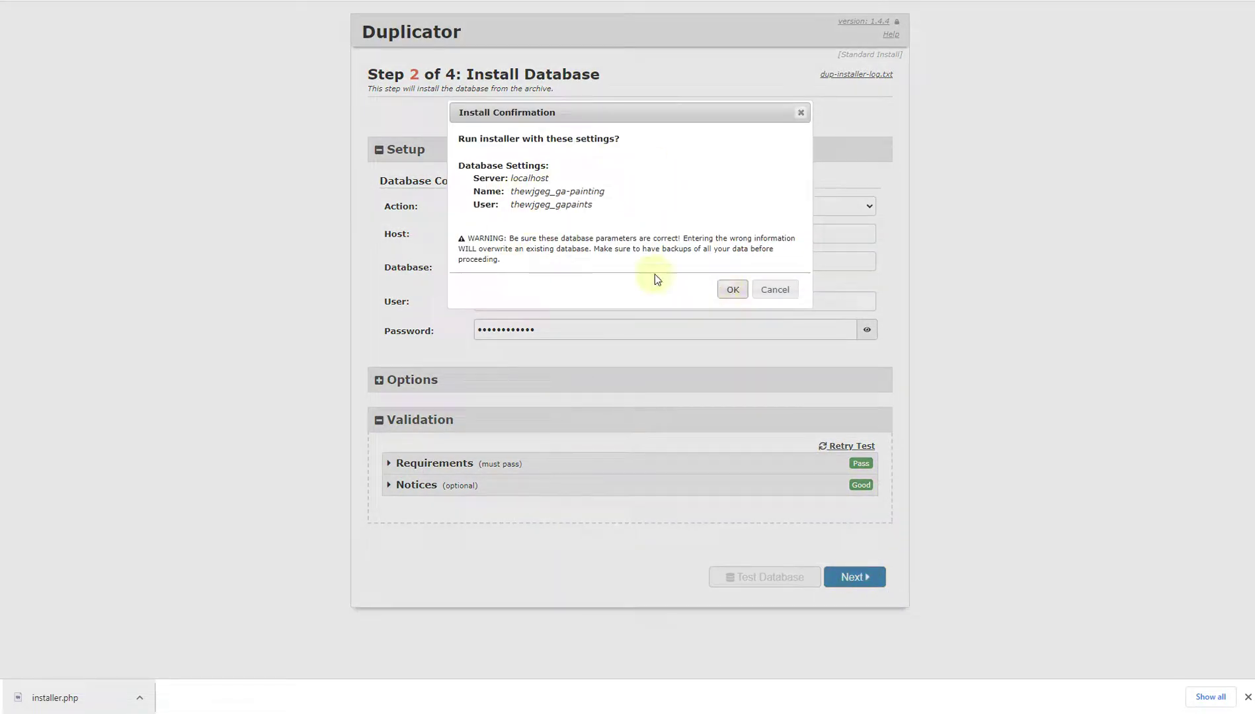
left_click(732, 289)
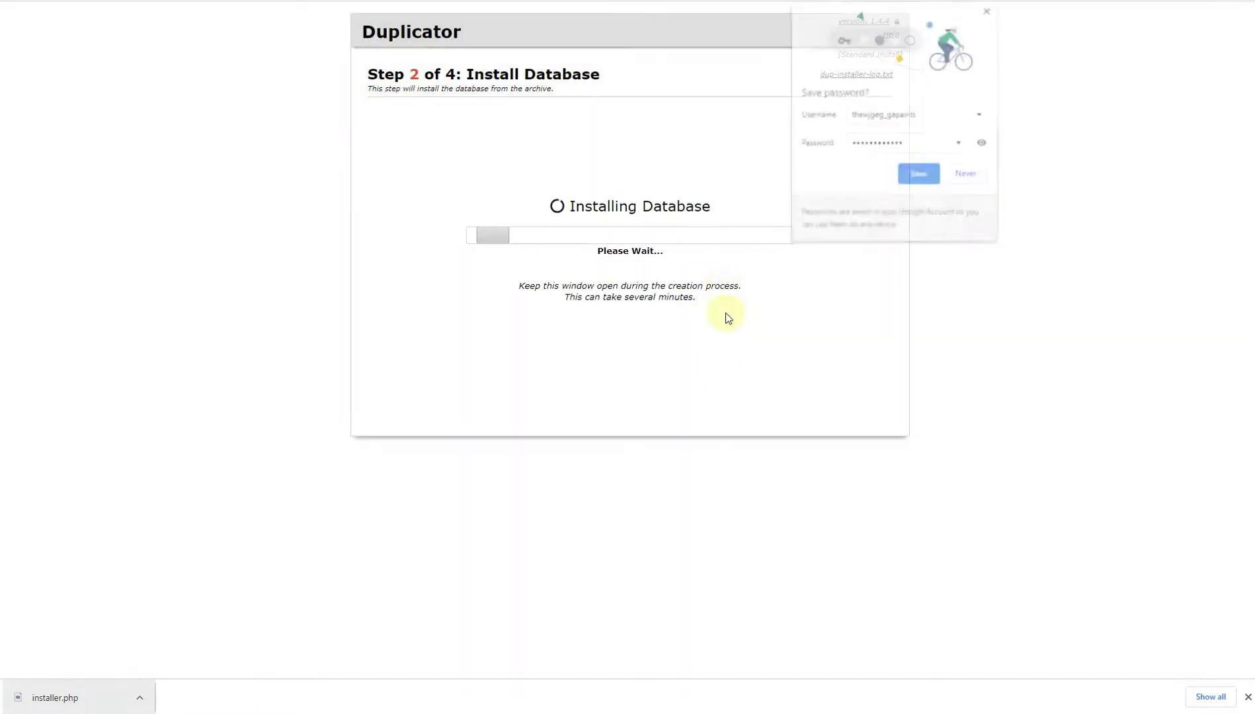
left_click(965, 176)
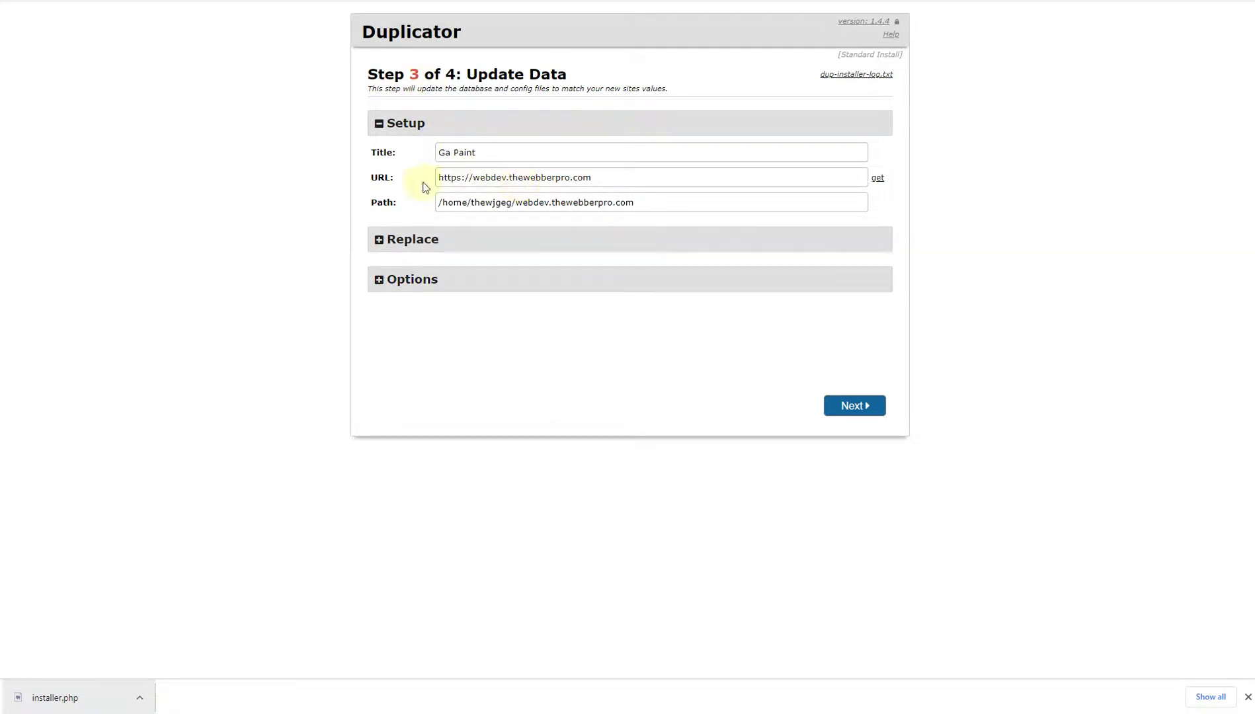
Step: Compare the new site URL in the Update Data setup with the site address in the notes
mouse_move(400, 177)
left_mouse_down()
mouse_move(375, 177)
mouse_move(394, 184)
left_mouse_up()
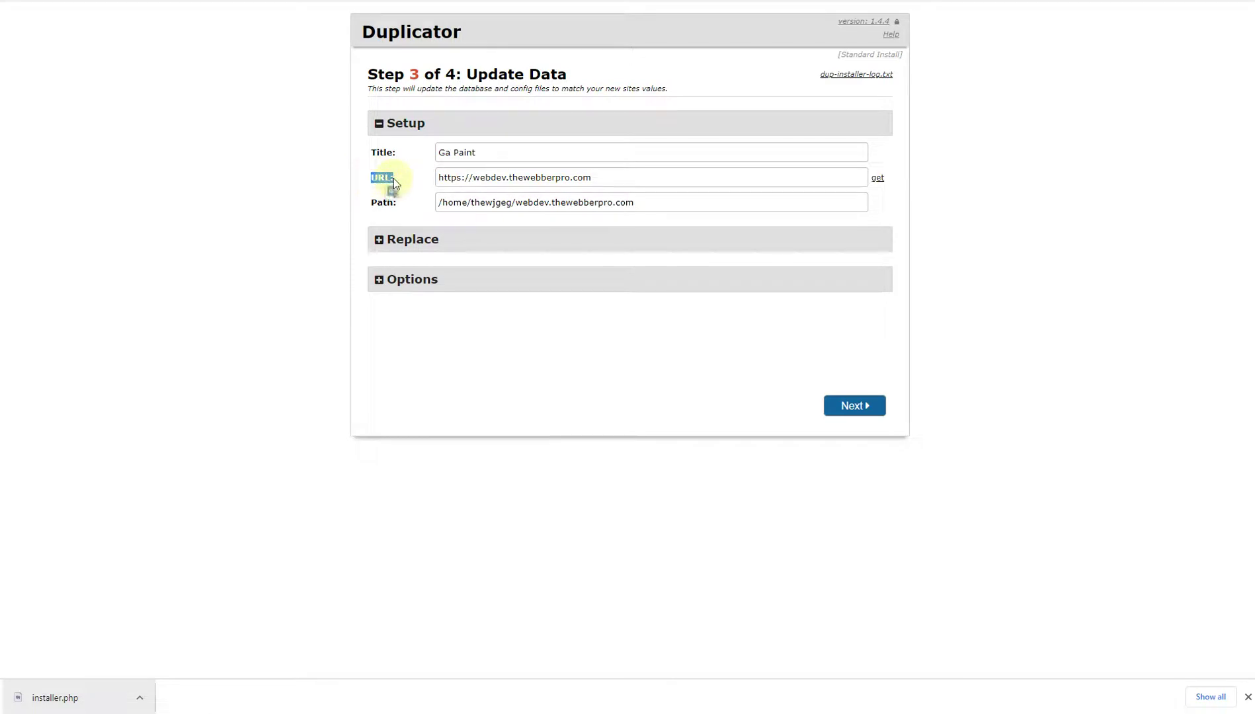
left_click_drag(607, 177, 434, 177)
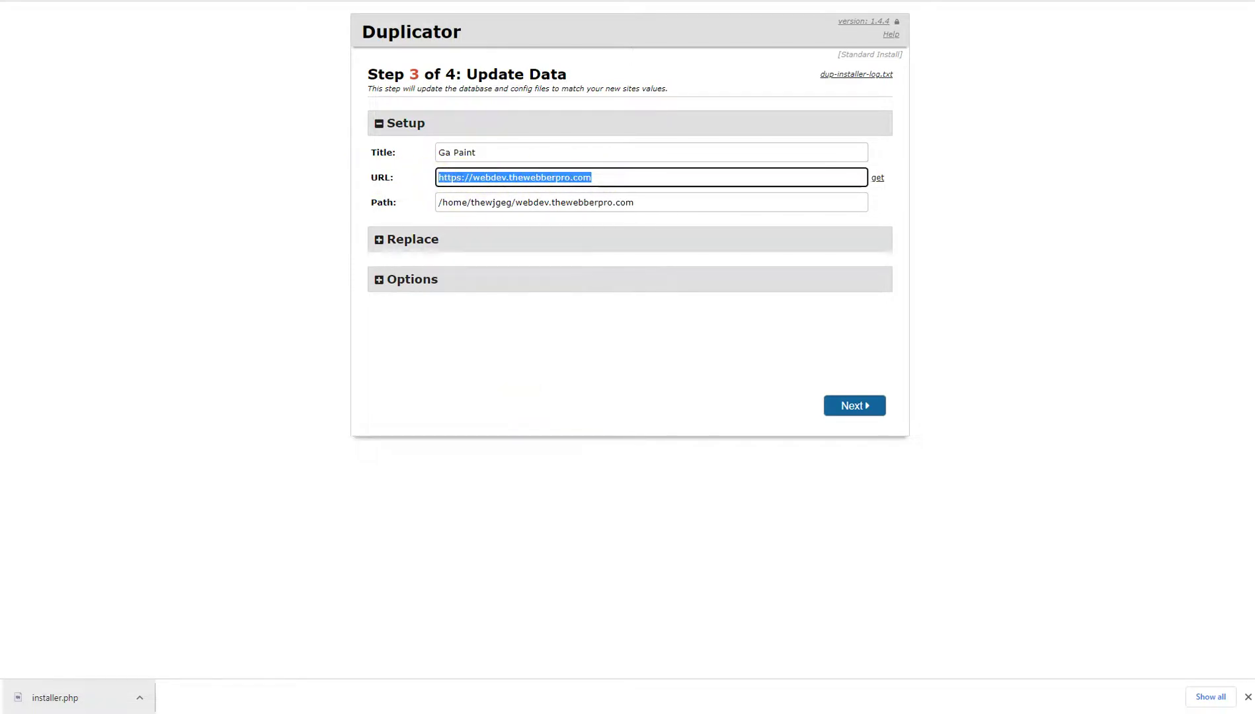
key("alt+Tab")
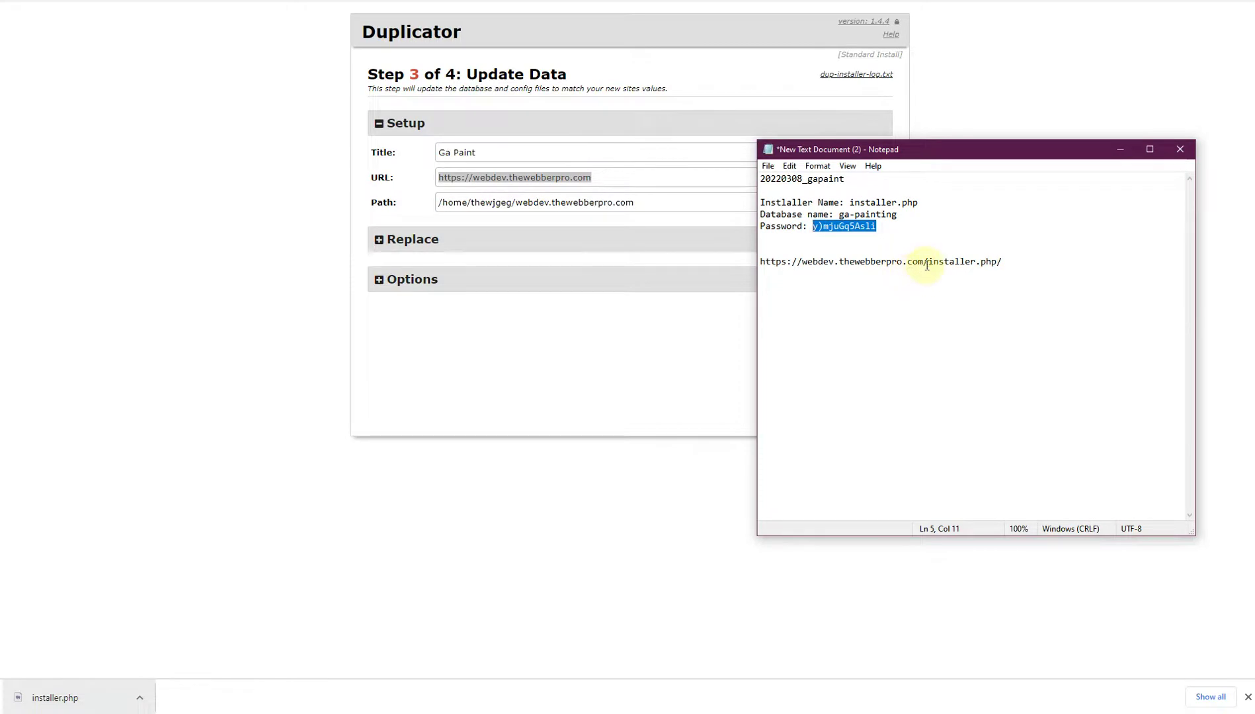
left_click_drag(928, 261, 703, 277)
left_click(607, 375)
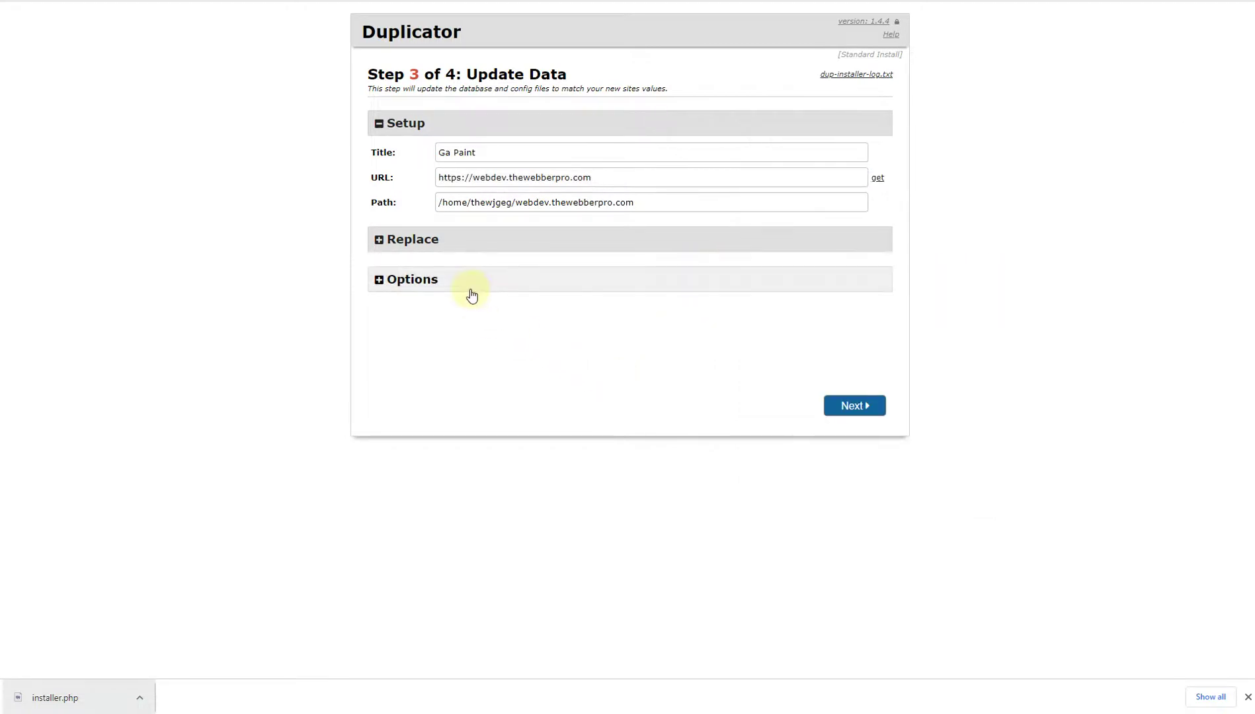
Step: Expand the Replace and Options sections, leave the New Admin Account fields empty, and proceed with the data update
left_click(460, 249)
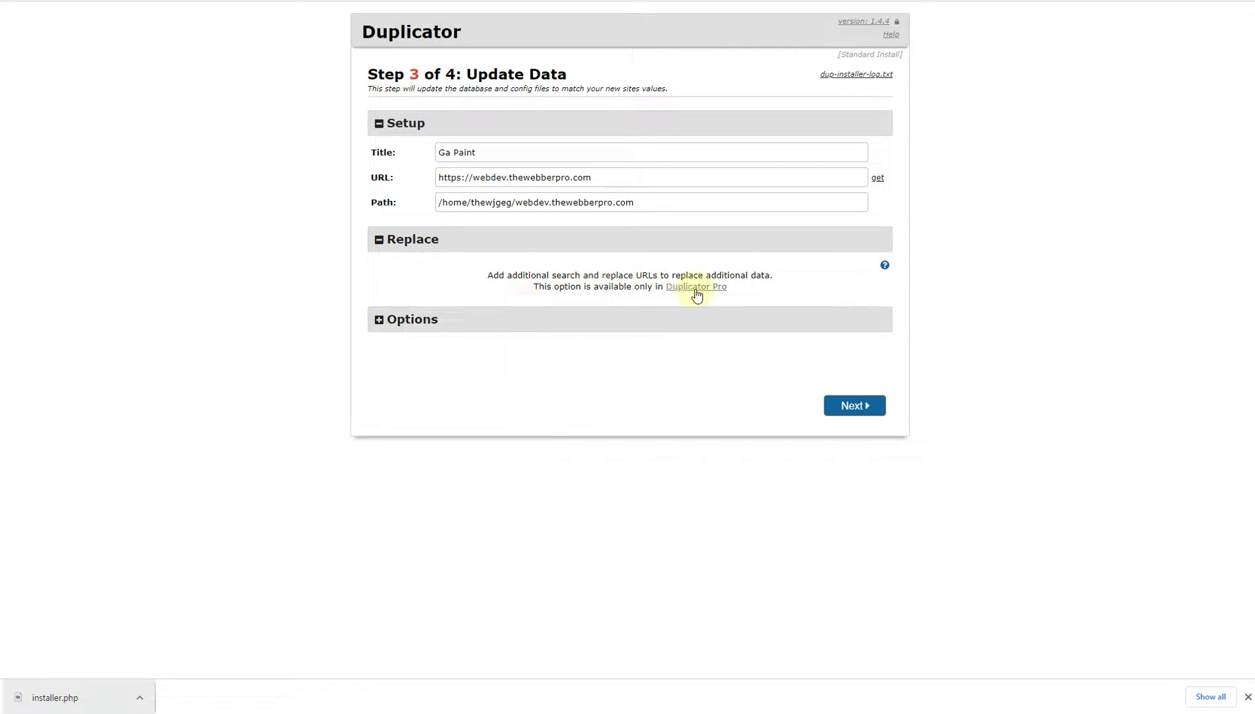
left_click(607, 324)
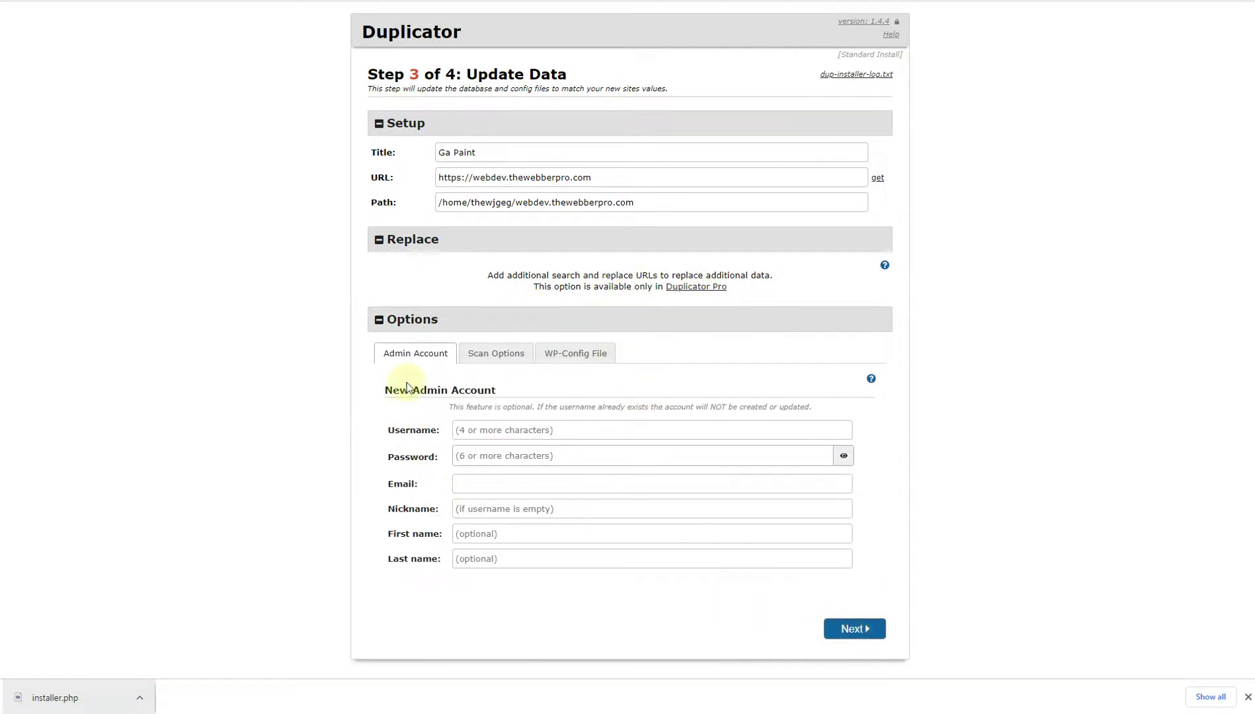
left_click(482, 455)
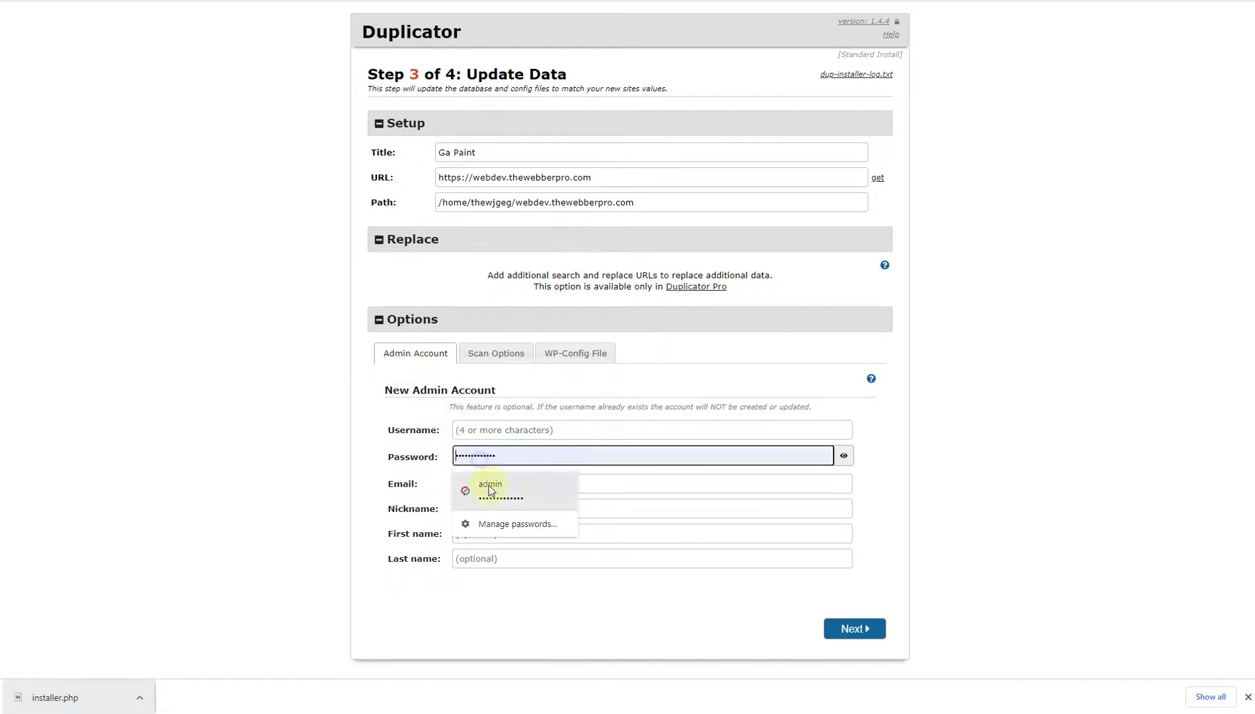
left_click(343, 482)
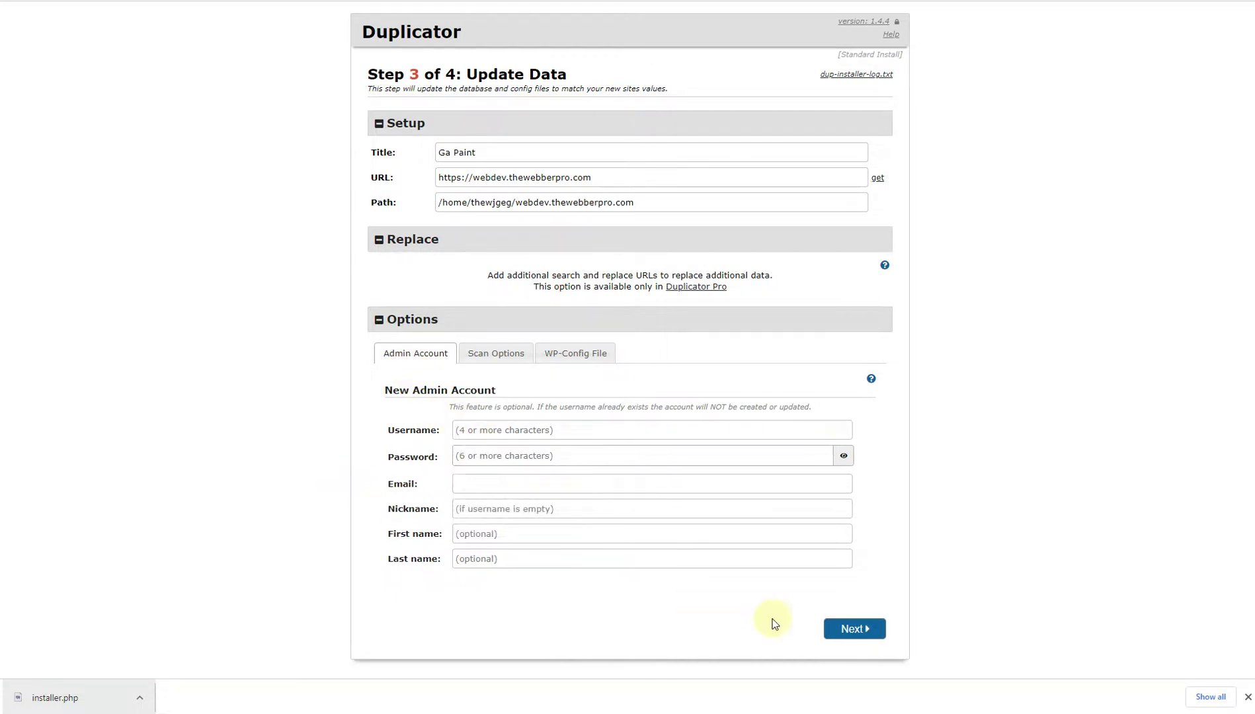
left_click(850, 632)
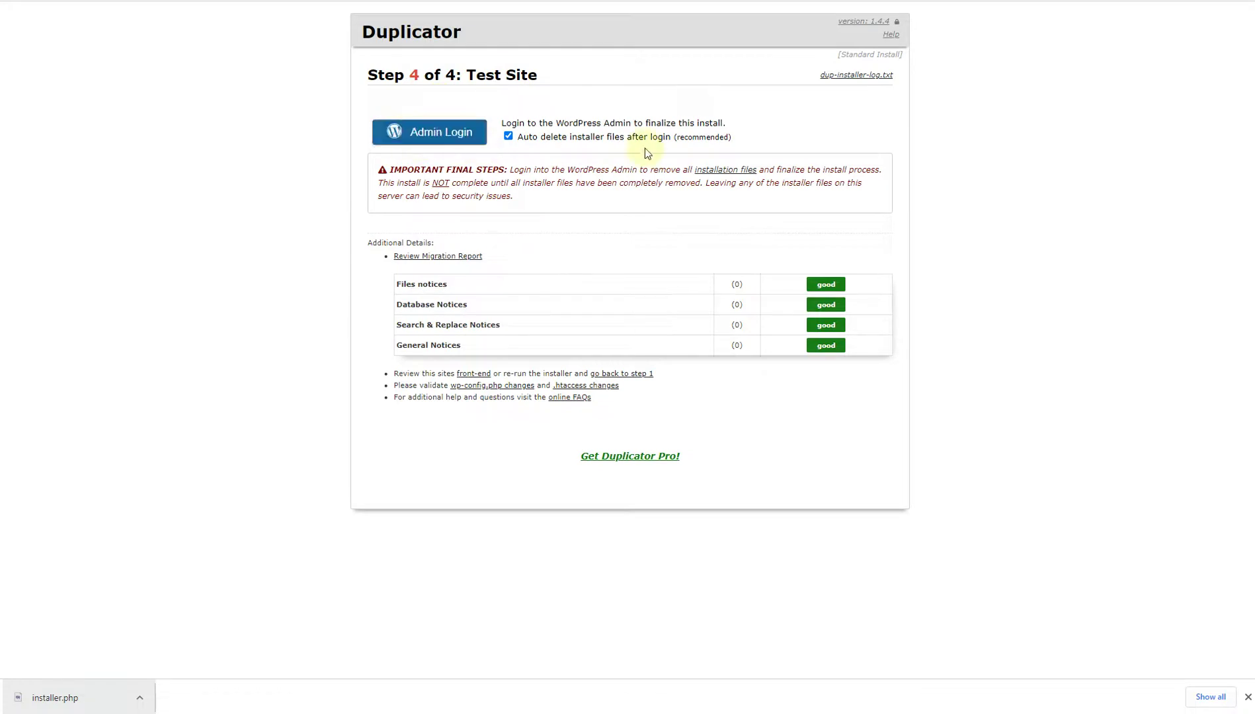
Step: Open the admin login with automatic deletion of installer files kept on, and log in to WordPress with the prefilled admin credentials
left_click(411, 140)
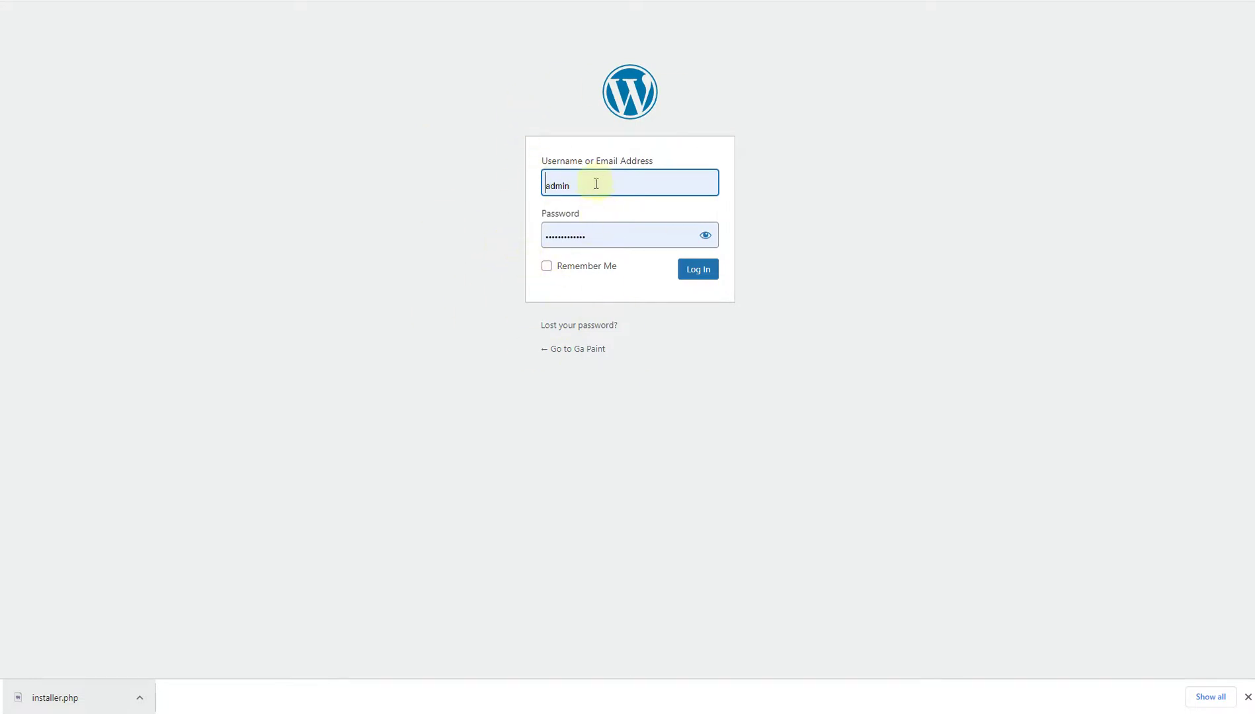
left_click_drag(594, 183, 542, 189)
left_click(509, 227)
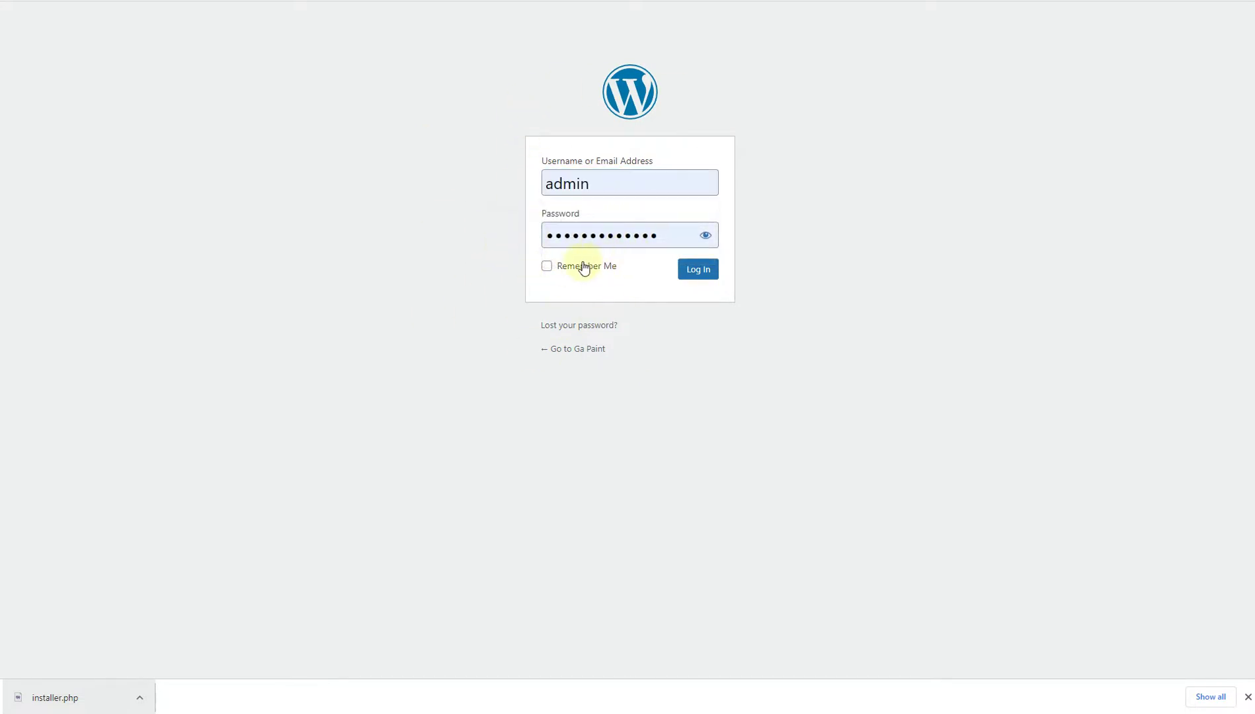
left_click(704, 282)
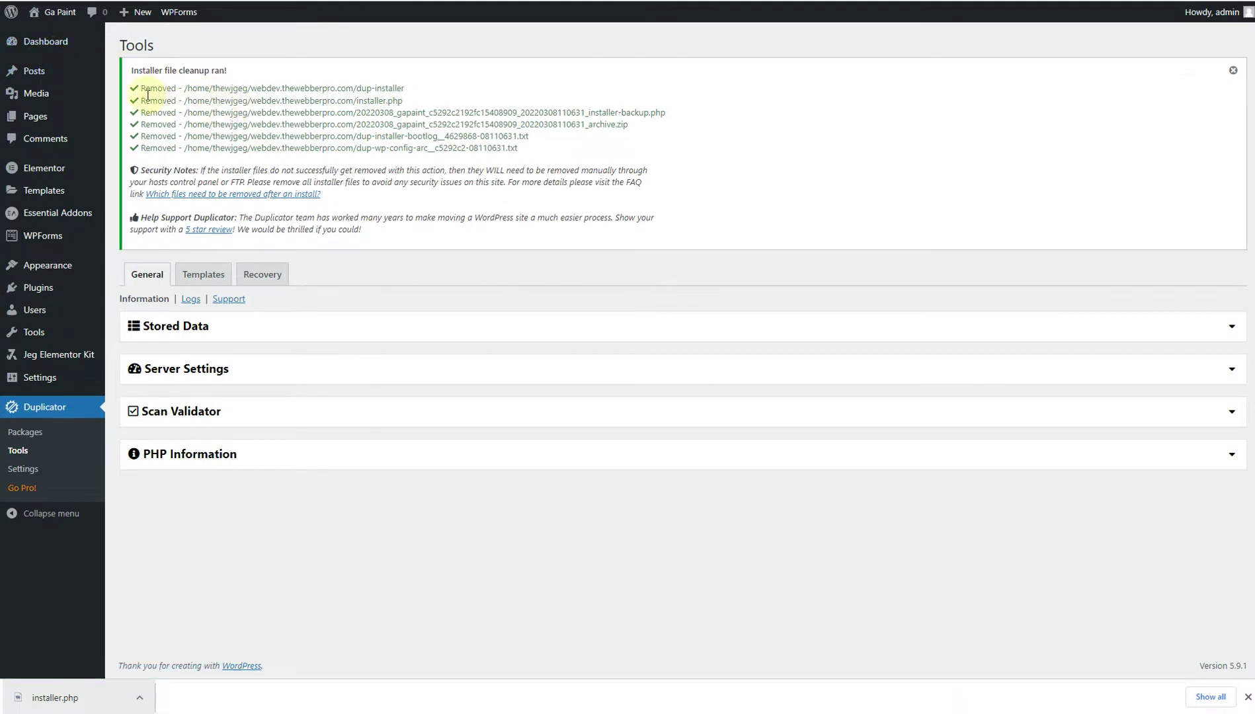
Step: Review the list of cleaned-up installer files and open the Ga Paint site's front end in a new tab
left_click_drag(143, 89, 528, 154)
left_click(490, 160)
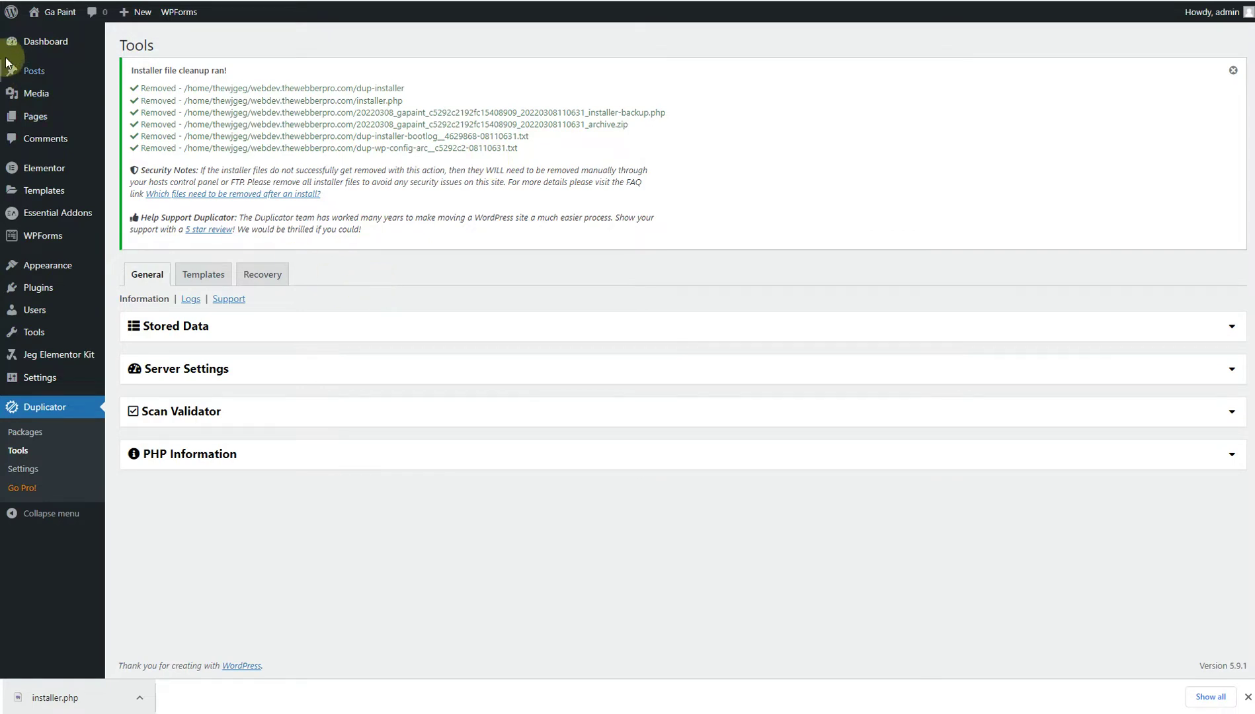
mouse_move(53, 12)
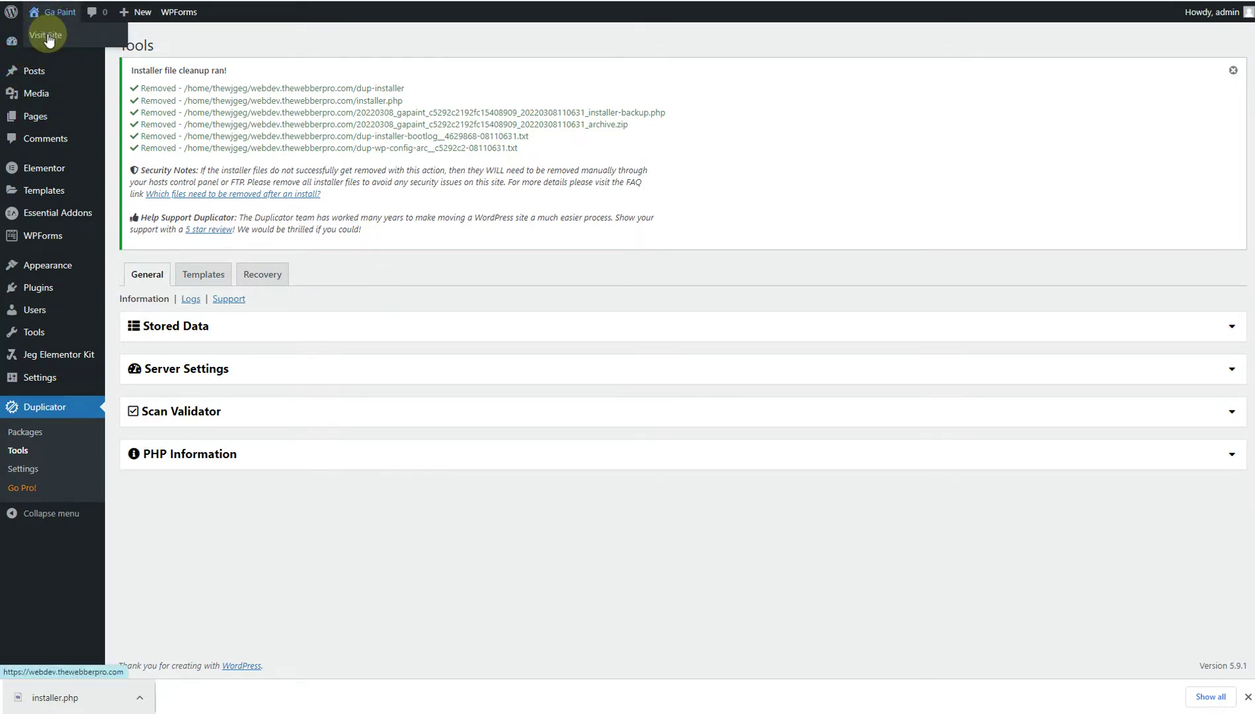
right_click(47, 40)
left_click(132, 41)
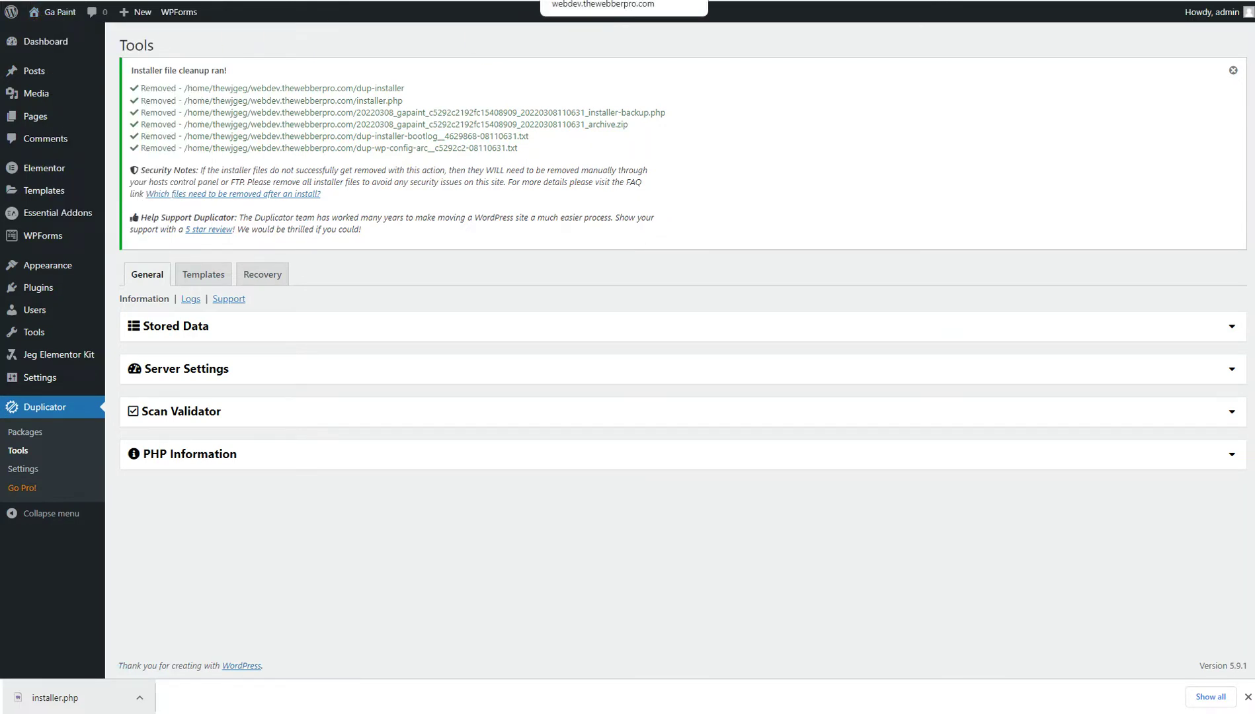
Step: Examine the migrated Ga Paint home page from the header through the services, testimonials and service-area sections
scroll(467, 308, "down", 7)
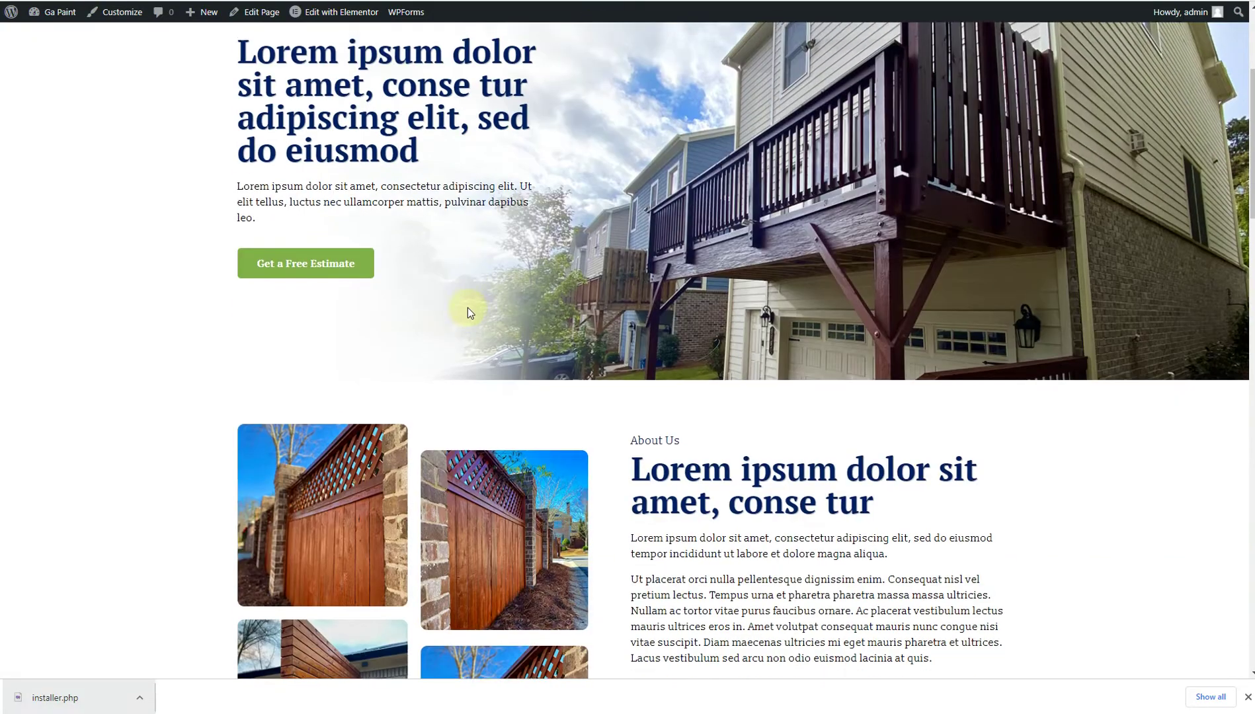
scroll(467, 305, "down", 20)
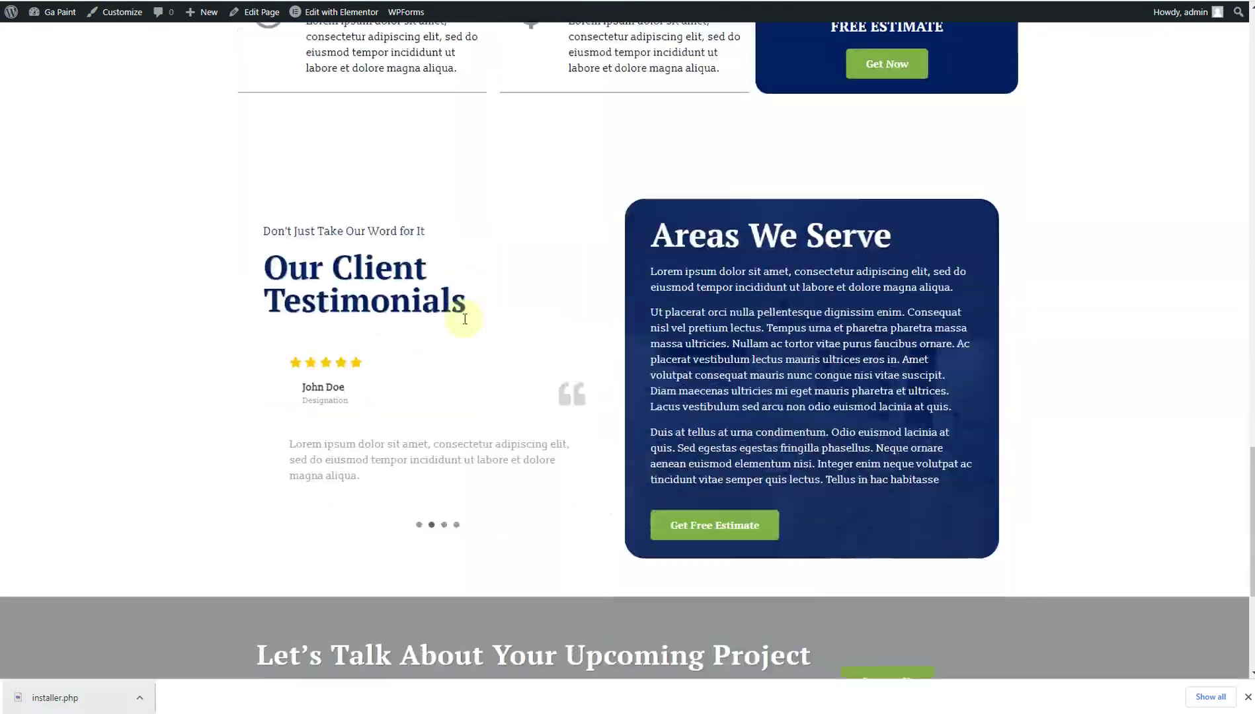
scroll(463, 324, "up", 20)
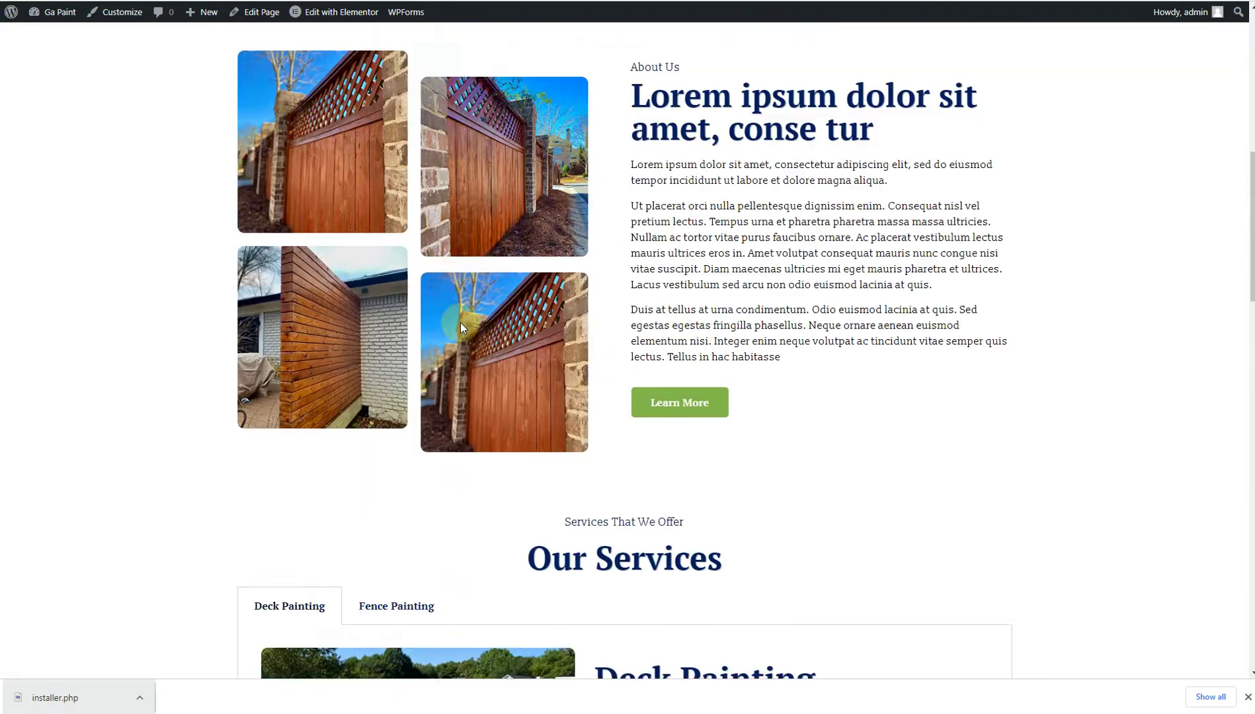
scroll(460, 323, "up", 3)
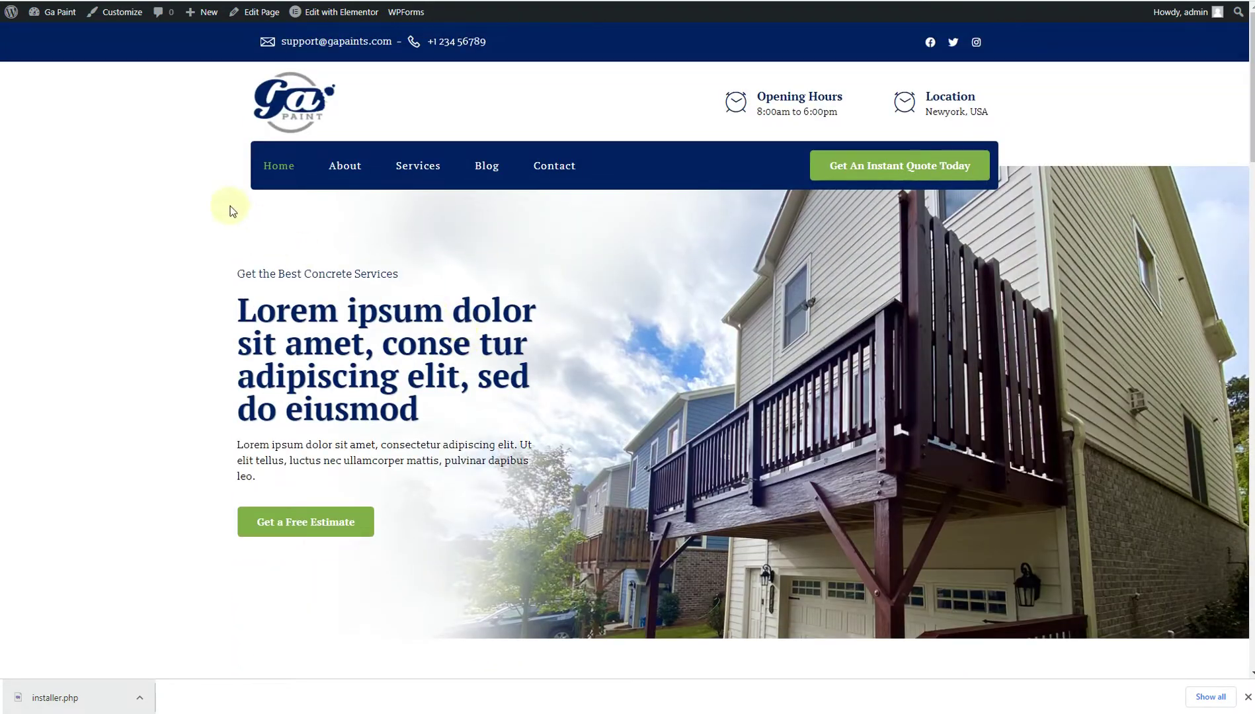
scroll(189, 187, "down", 15)
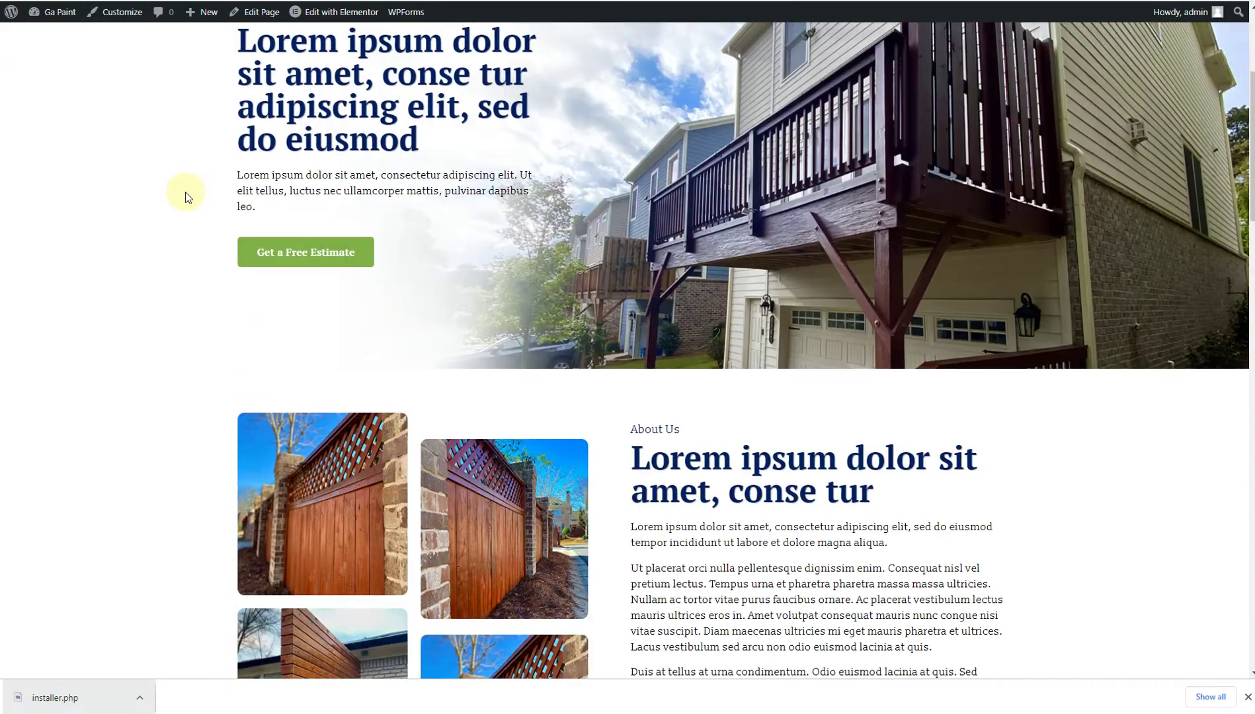
scroll(177, 212, "down", 15)
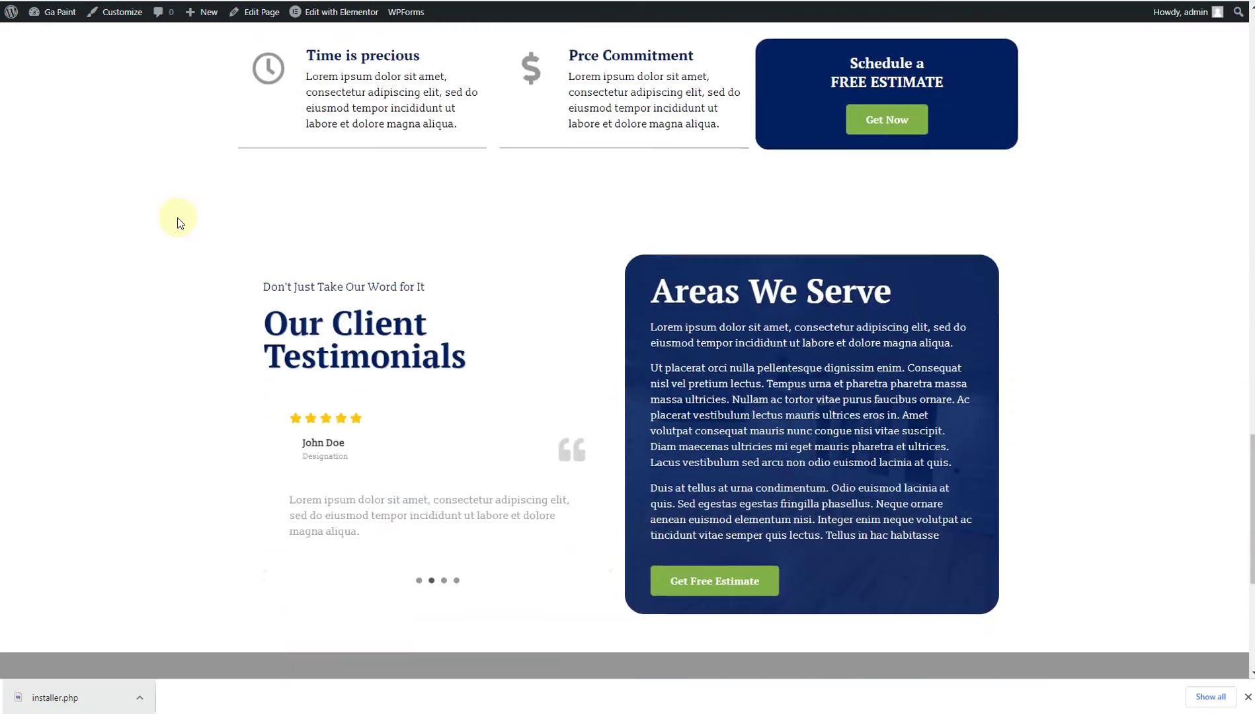
scroll(177, 205, "up", 10)
scroll(176, 209, "up", 15)
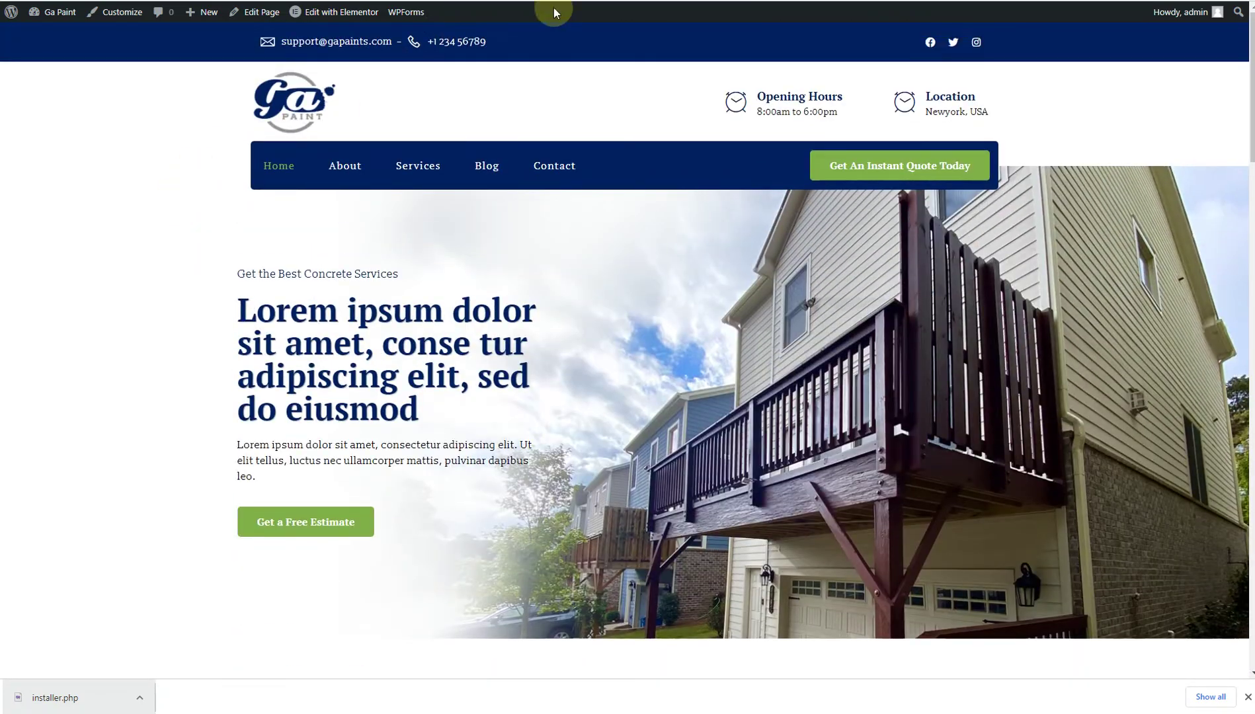
Step: Recheck the home page's About Us and Why Choose Us sections, and test switching between Fence Painting and Deck Painting under Our Services
scroll(351, 251, "down", 5)
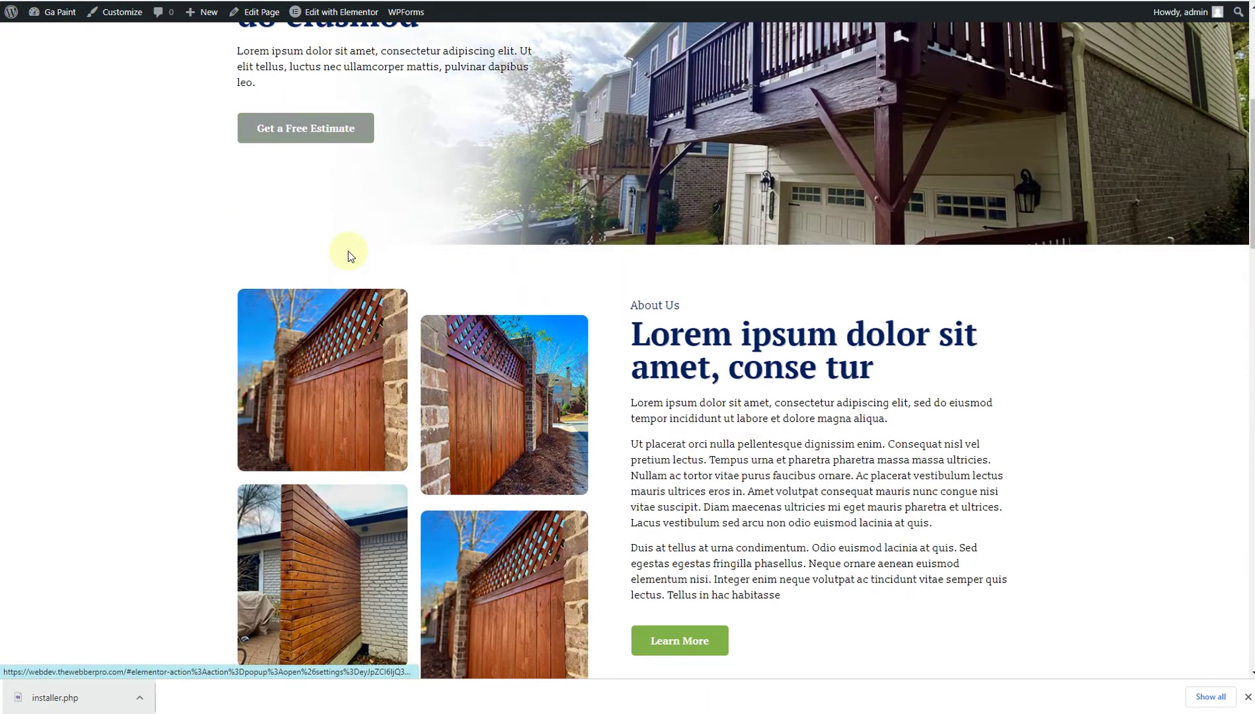
scroll(349, 258, "down", 5)
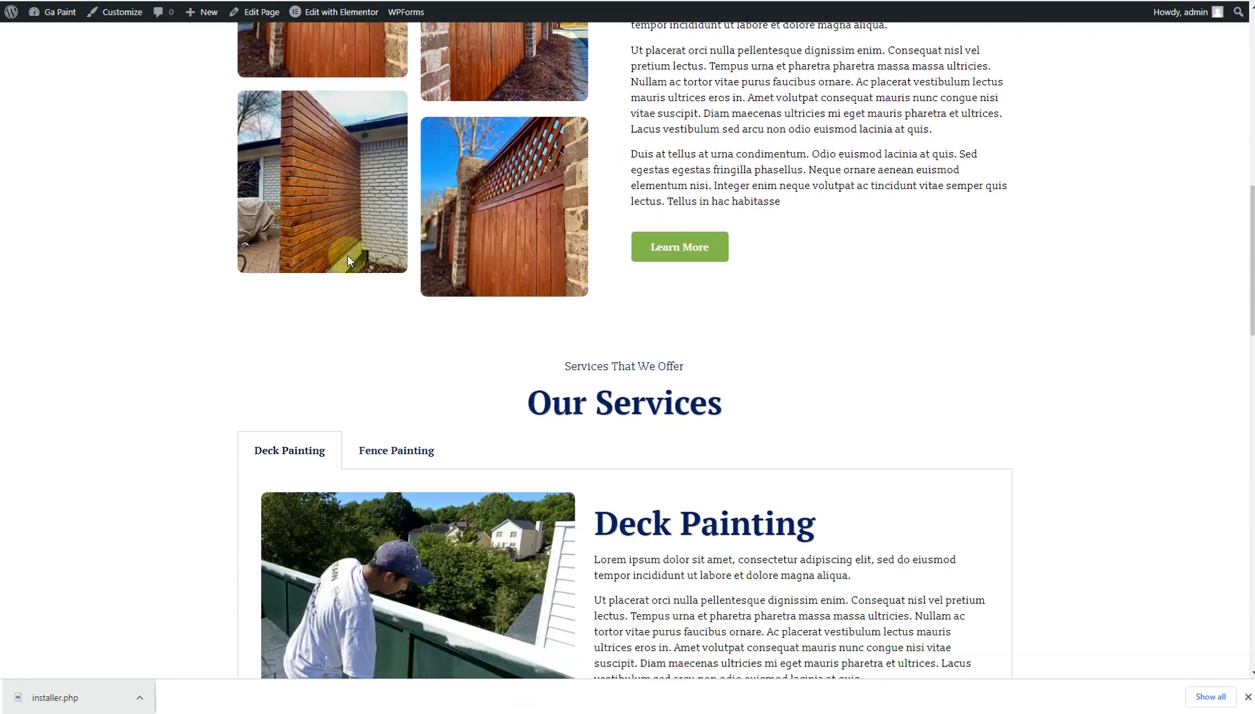
scroll(482, 258, "down", 4)
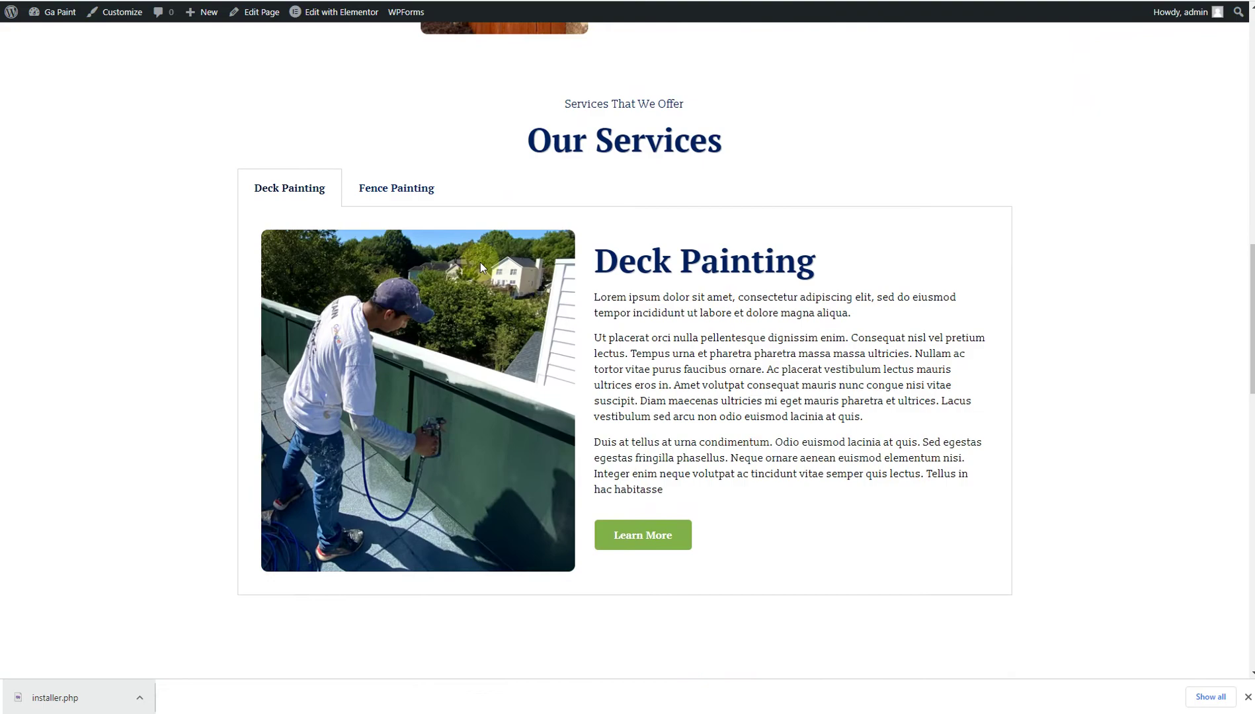
left_click(395, 189)
left_click(289, 190)
scroll(369, 282, "down", 12)
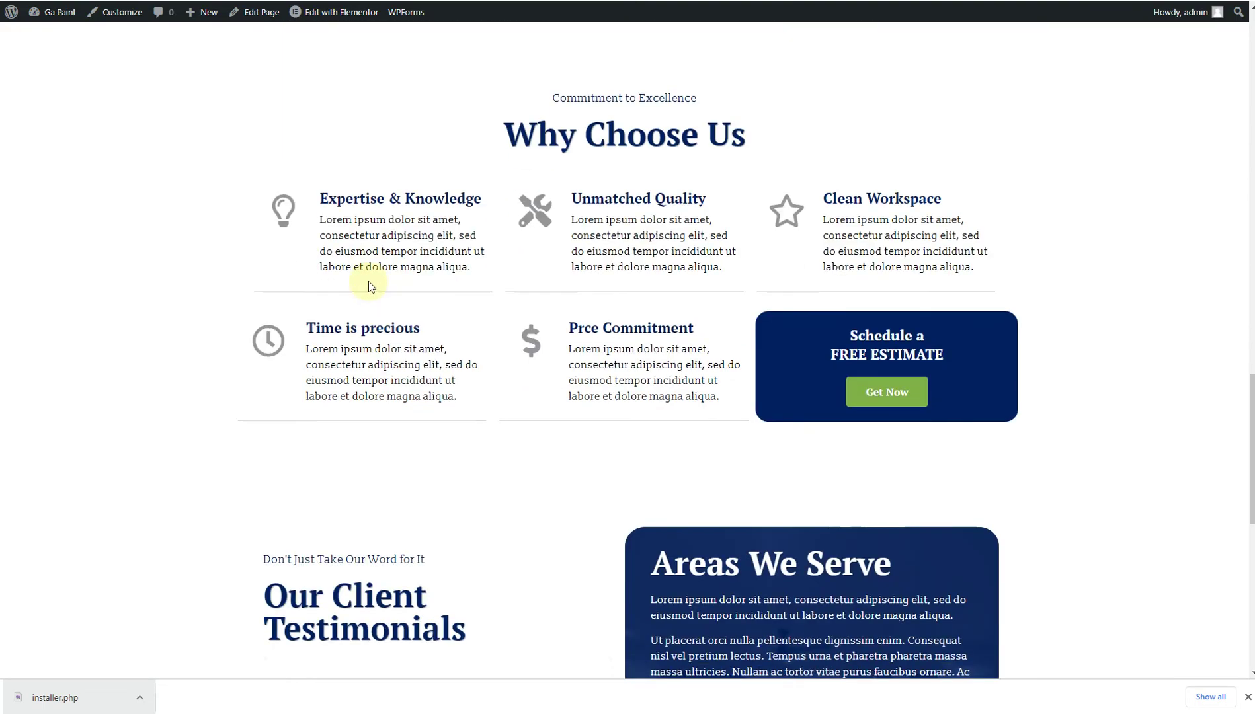
scroll(369, 282, "up", 15)
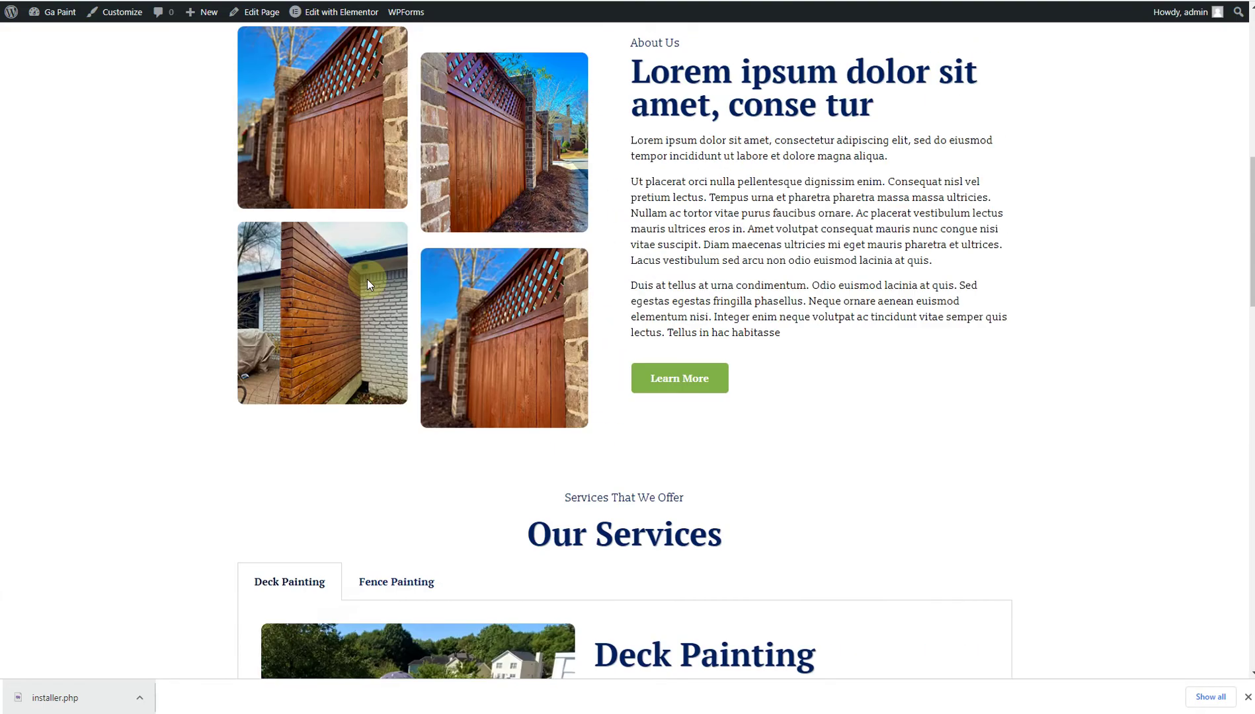
scroll(368, 283, "up", 8)
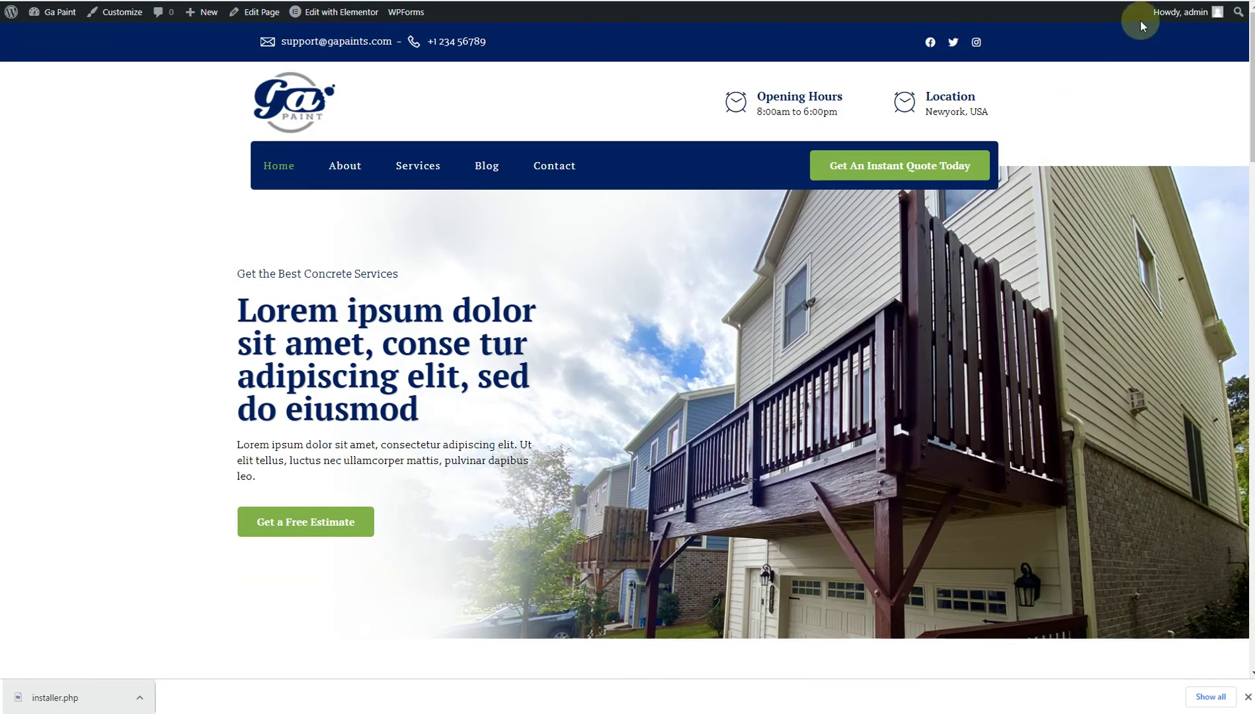